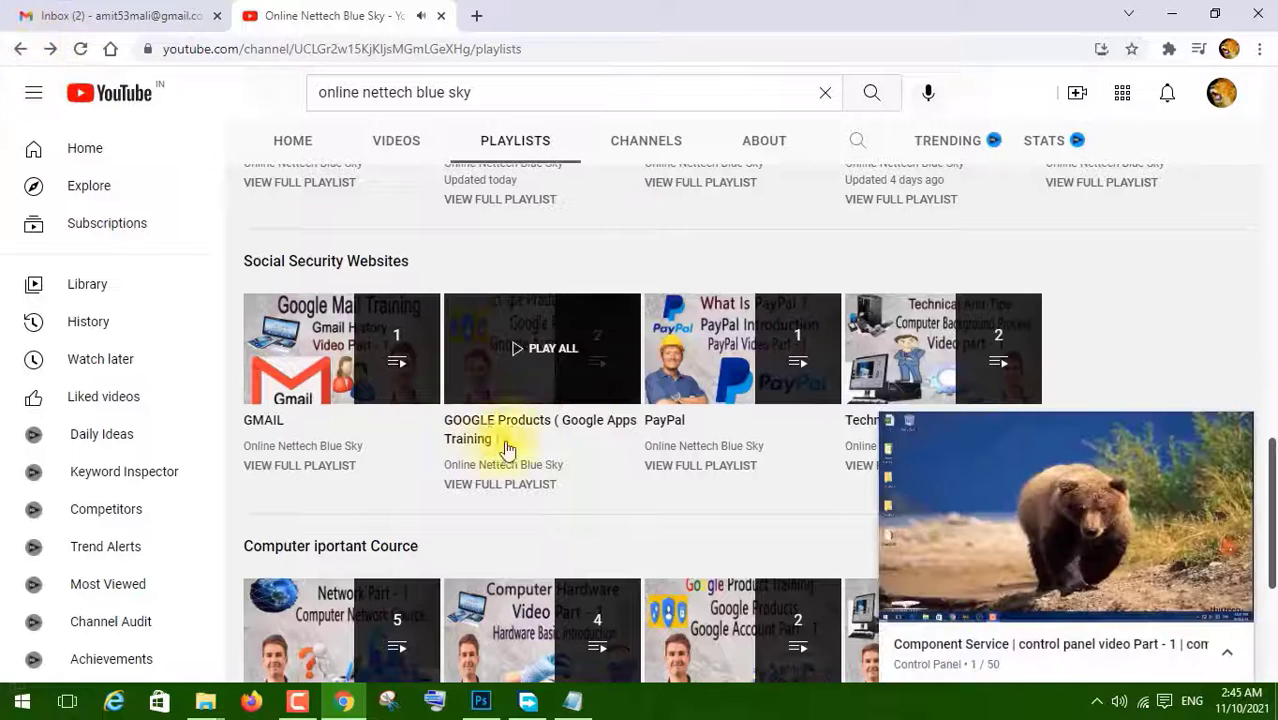
# Close the mini player and look through the channel's playlist sections from Window OS Training to Os Installation & uses Training.
pyautogui.click(1235, 433)
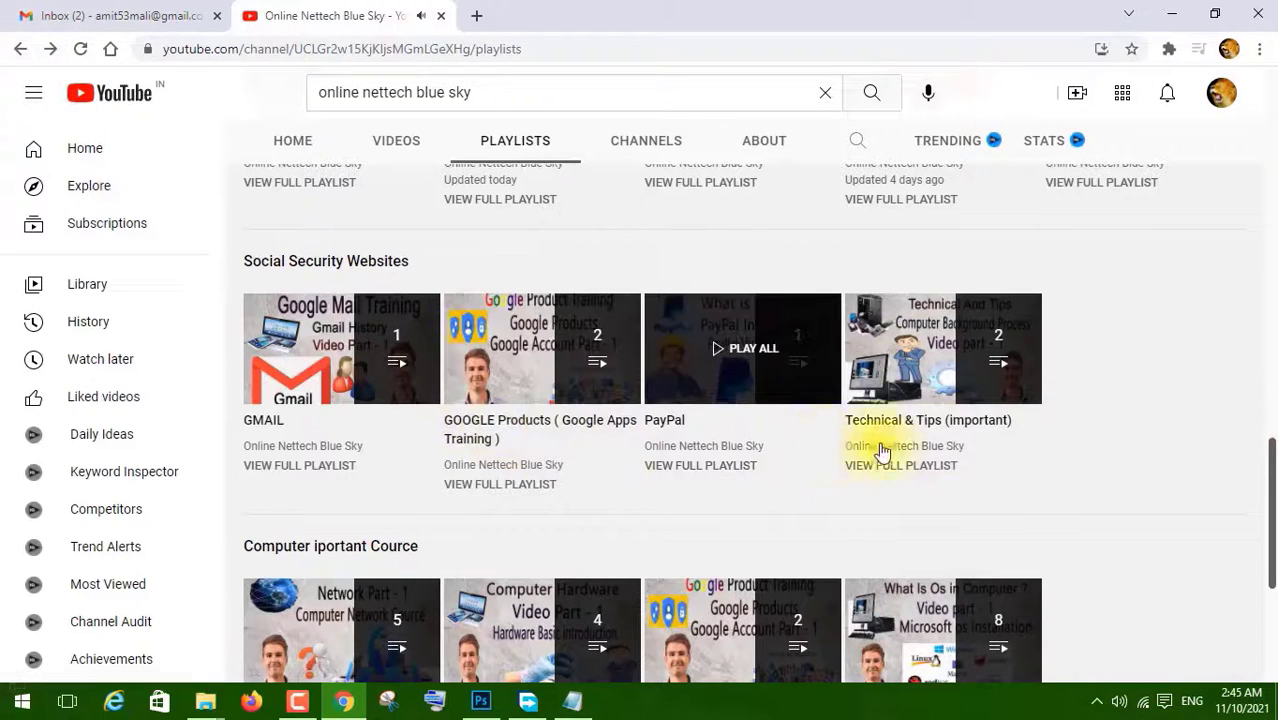
pyautogui.scroll(-5, 933, 492)
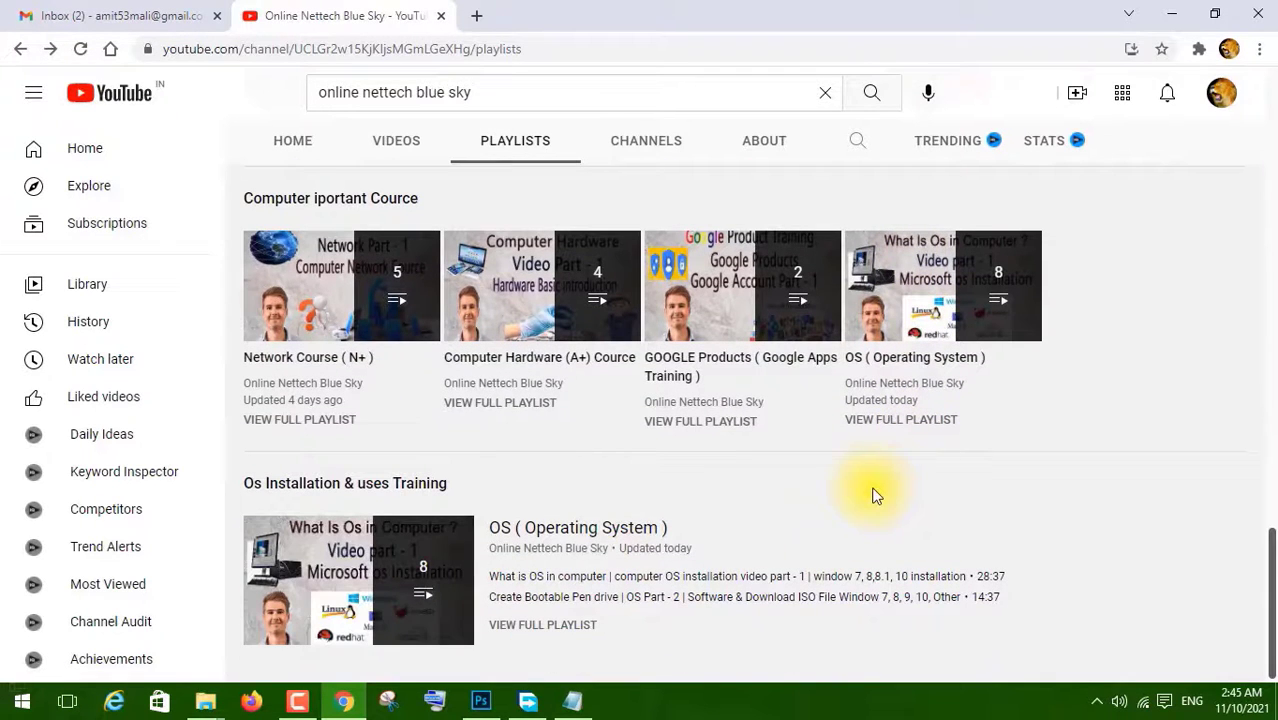
pyautogui.scroll(2, 862, 478)
pyautogui.scroll(4, 864, 485)
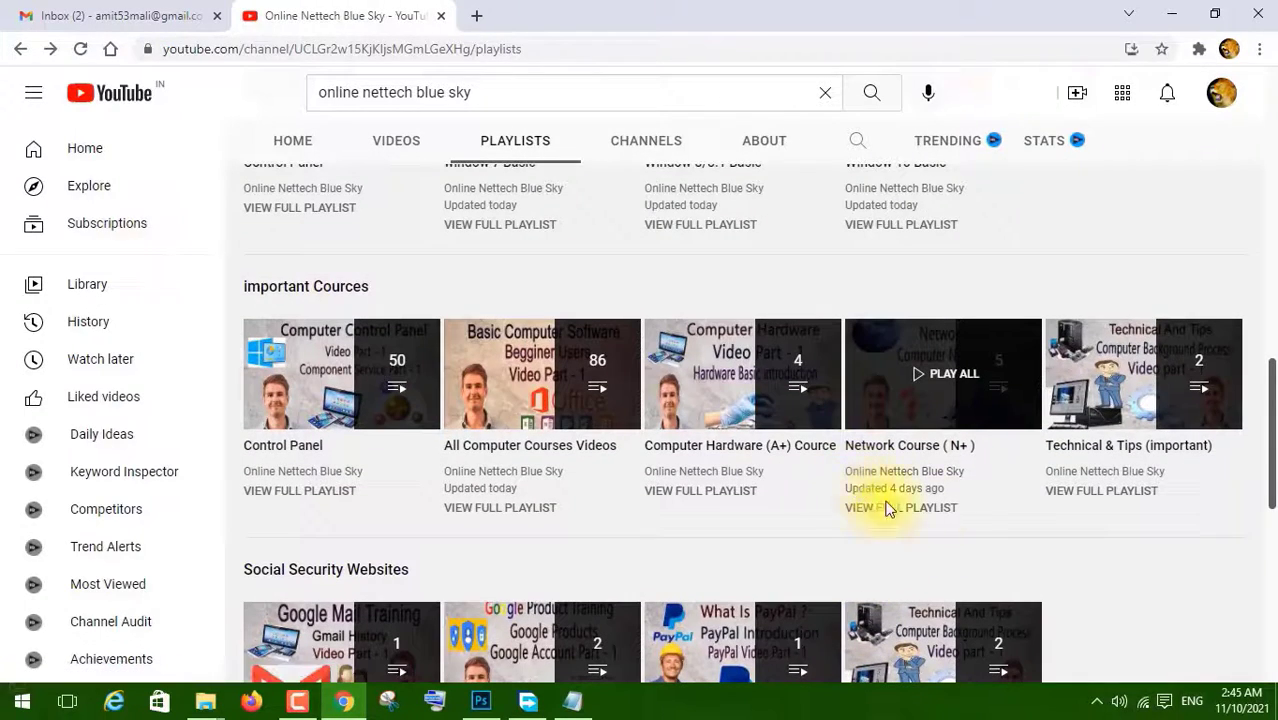
pyautogui.scroll(3, 978, 510)
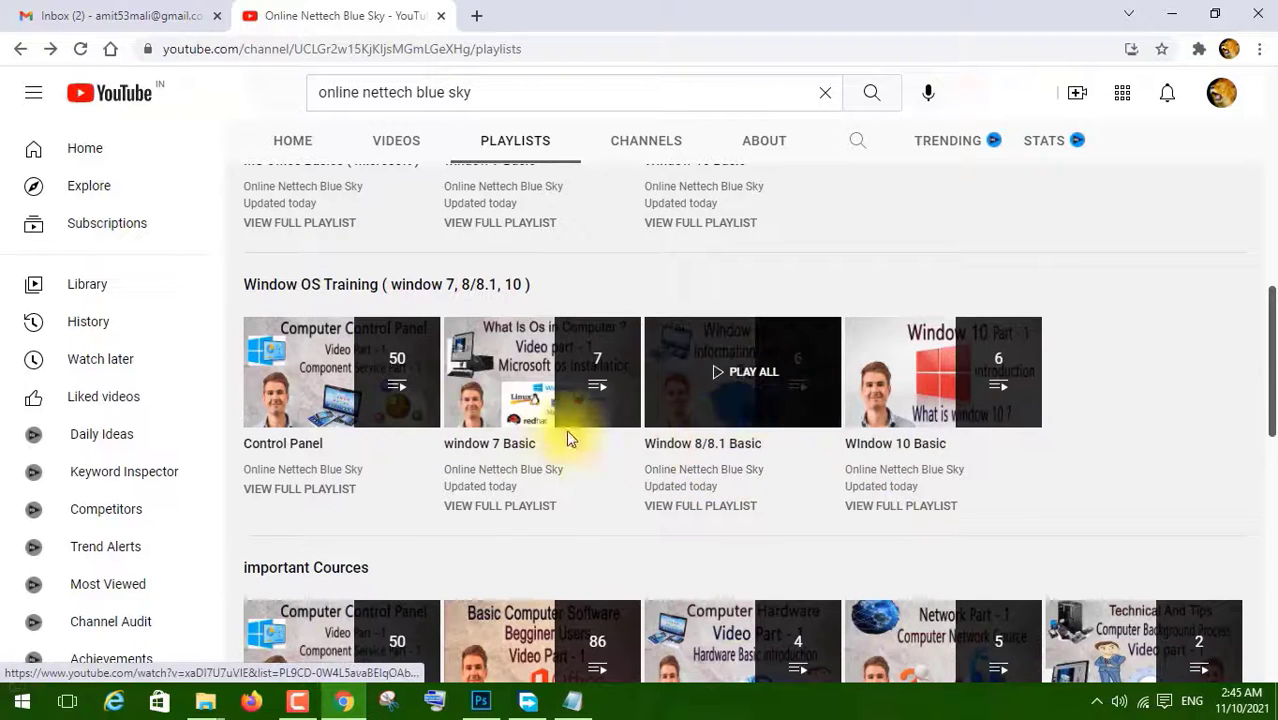
# Open the window 7 Basic playlist from Window OS Training, pause its first video and look through the playlist's videos.
pyautogui.click(519, 376)
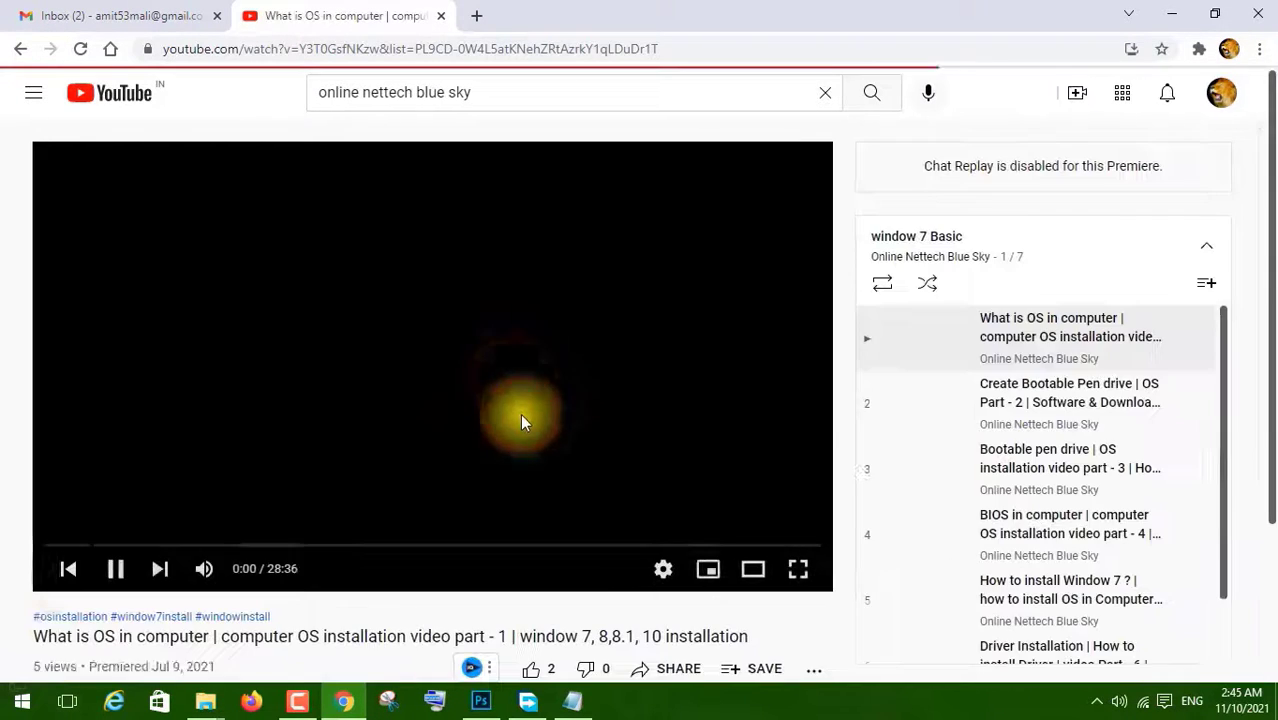
pyautogui.click(110, 567)
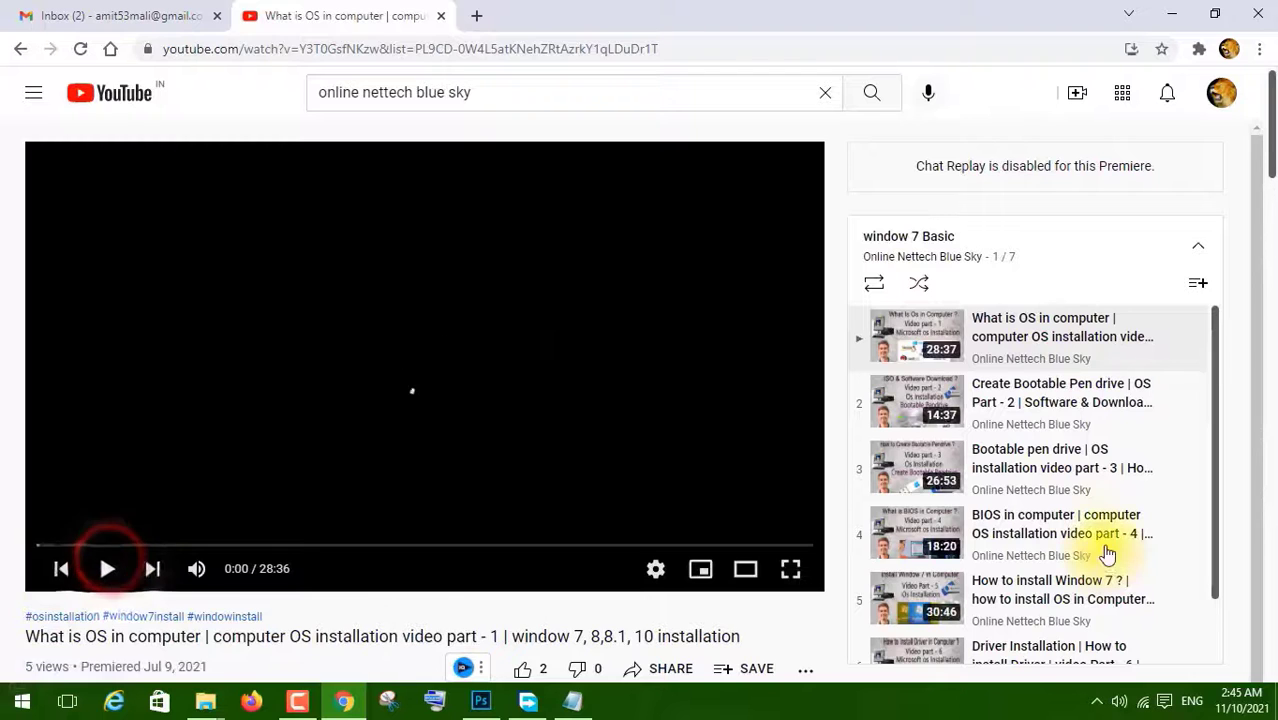
pyautogui.scroll(-1, 1066, 405)
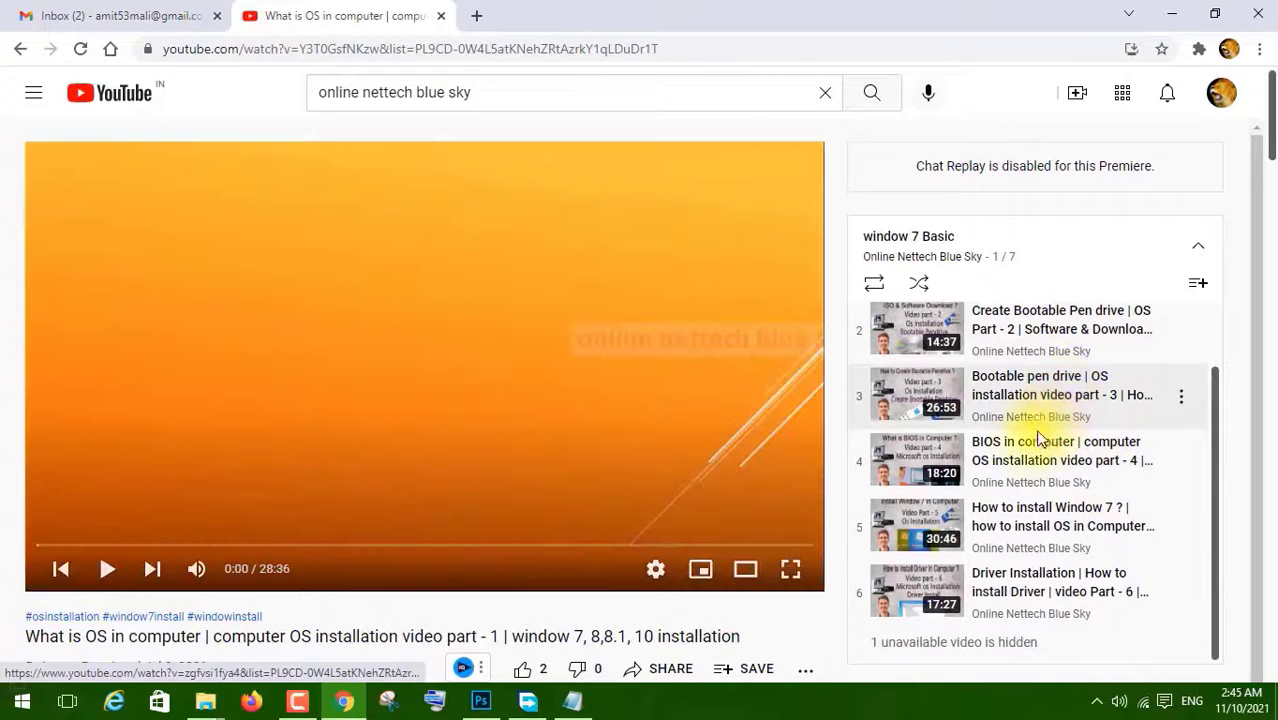
pyautogui.scroll(-1, 987, 390)
pyautogui.scroll(1, 987, 393)
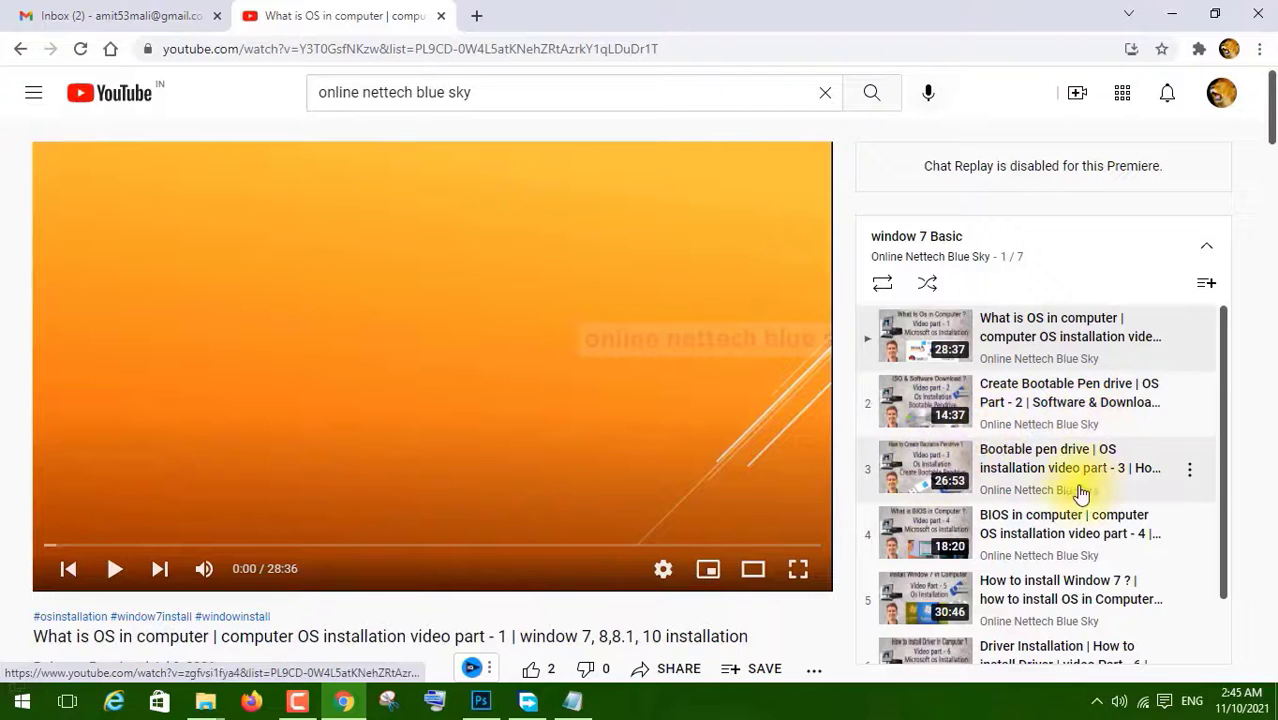
pyautogui.scroll(-1, 1070, 495)
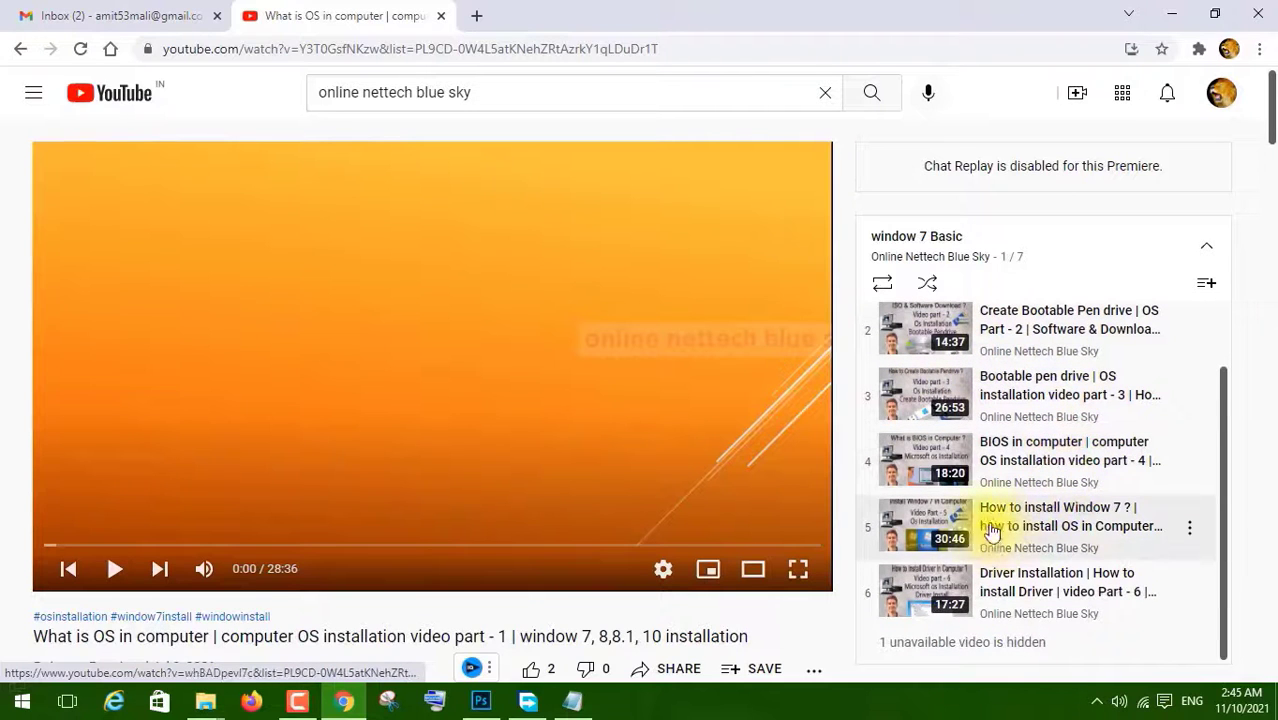
# Return to the channel's playlists, close the mini player and look through the course sections up to Basic Cources.
pyautogui.click(15, 52)
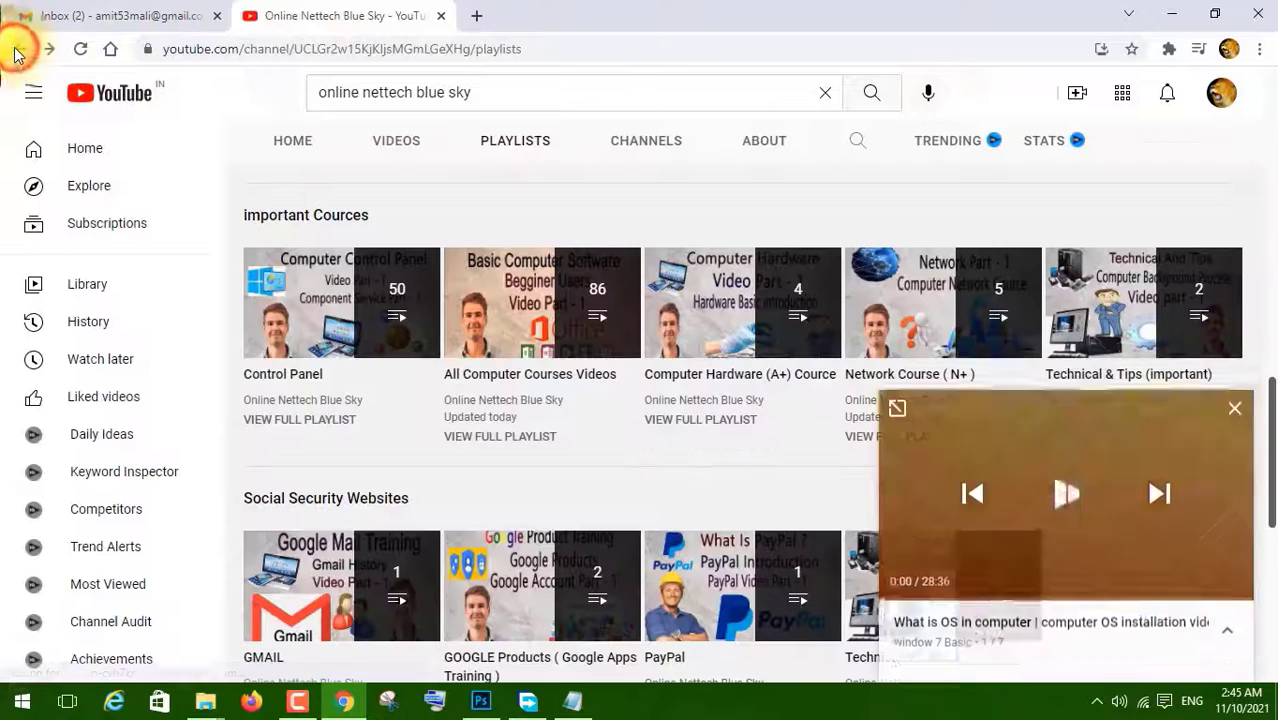
pyautogui.click(1233, 433)
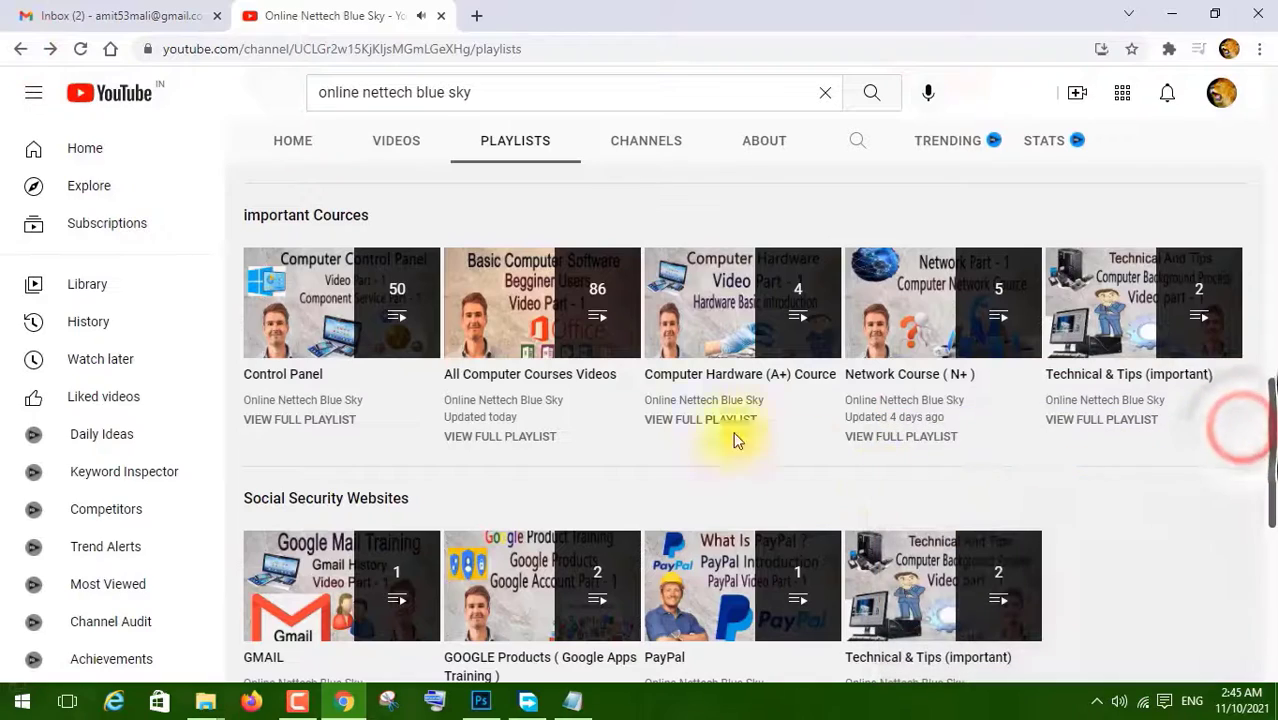
pyautogui.scroll(-3, 874, 482)
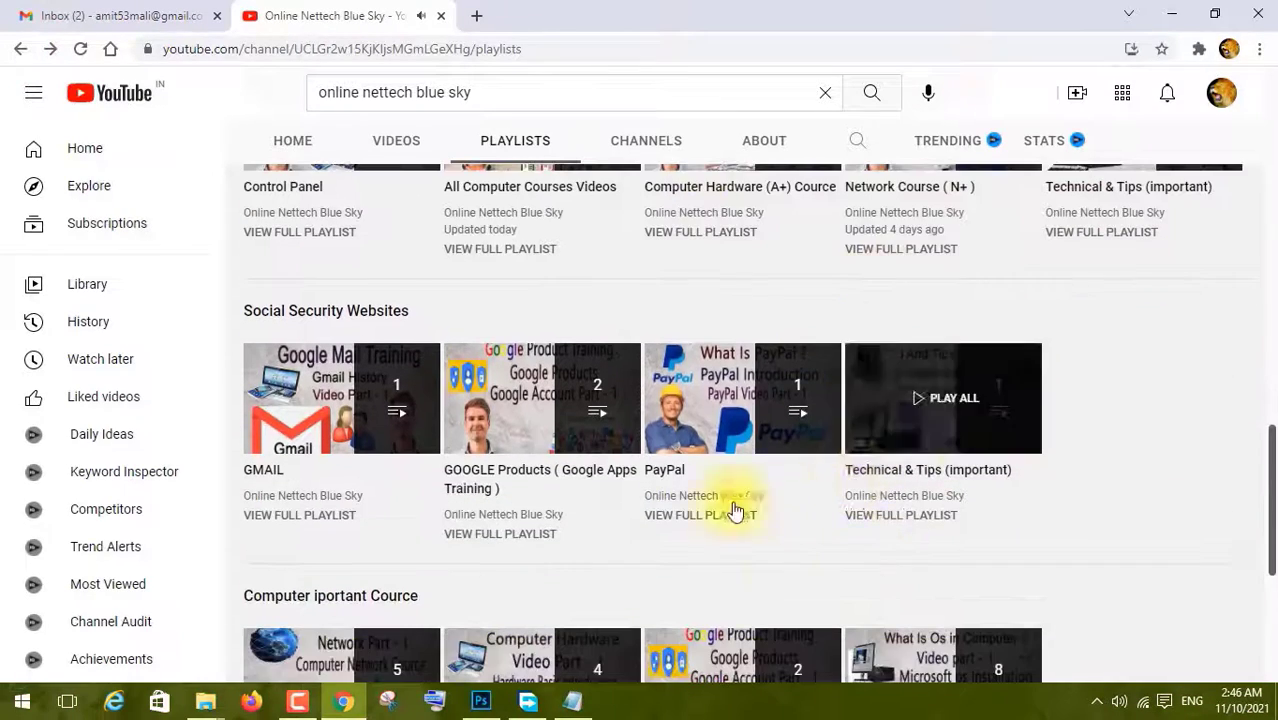
pyautogui.scroll(-5, 699, 499)
pyautogui.scroll(10, 705, 495)
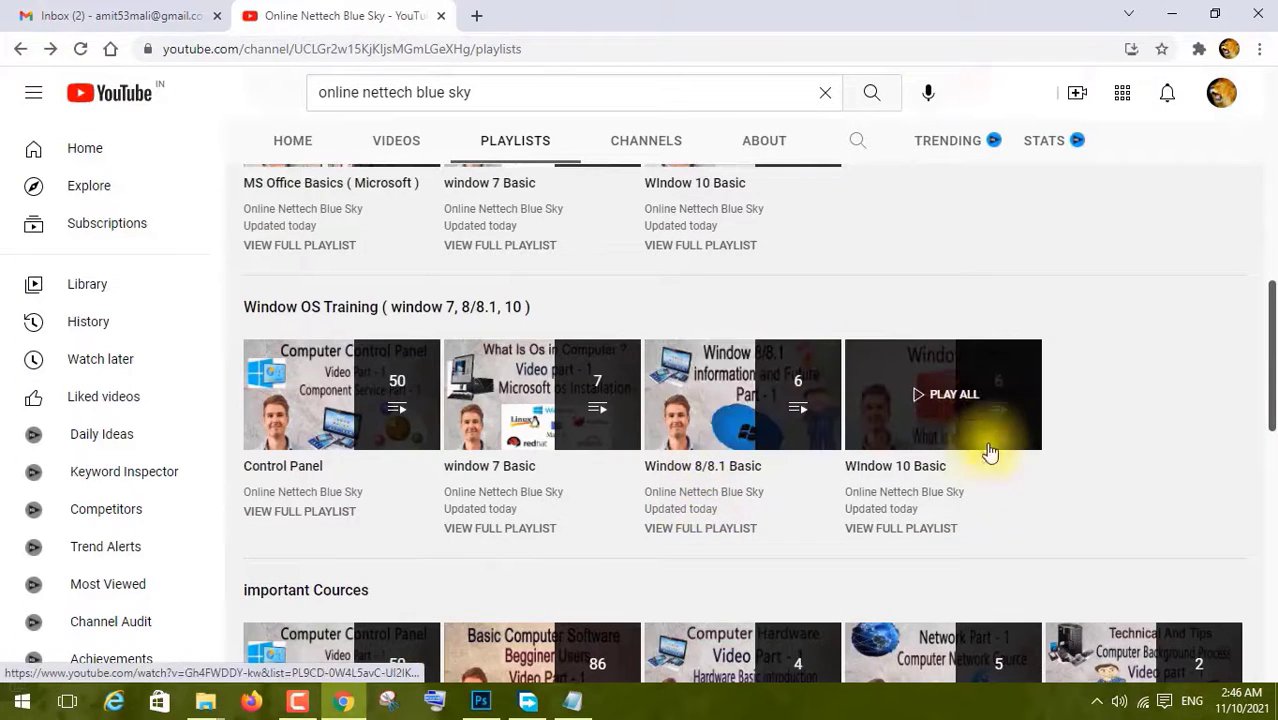
pyautogui.scroll(8, 767, 522)
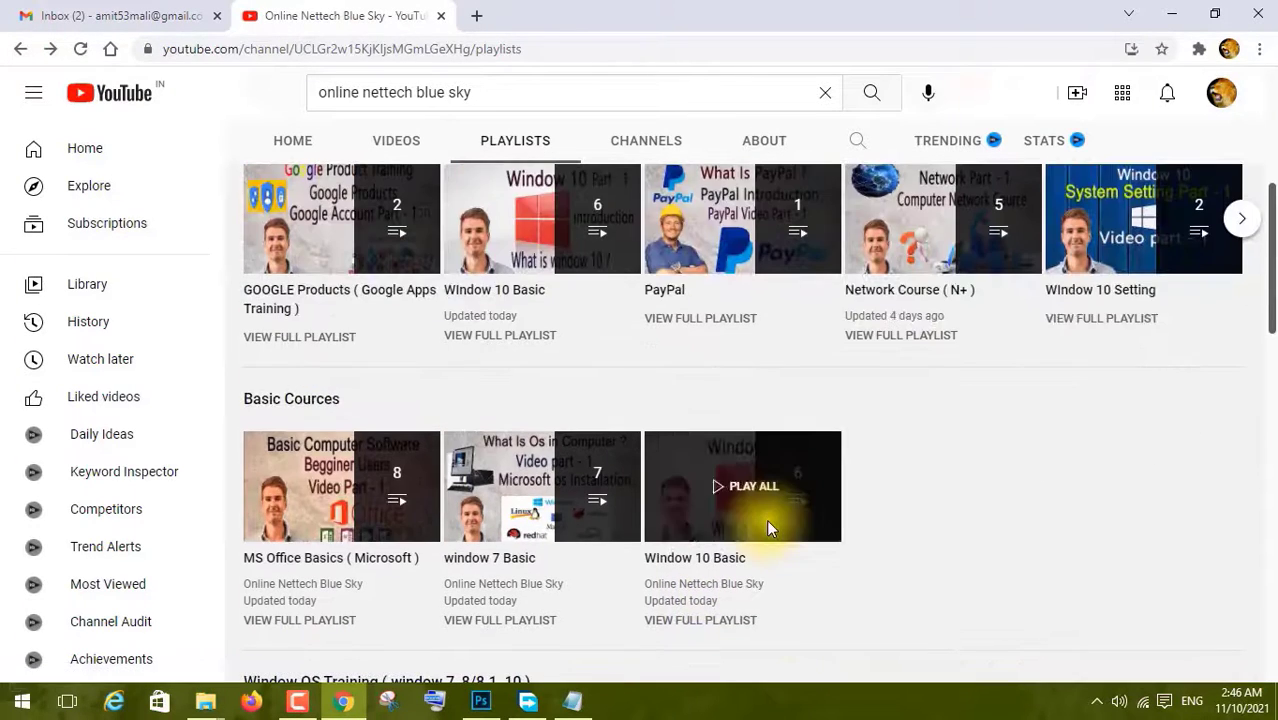
pyautogui.scroll(1, 969, 513)
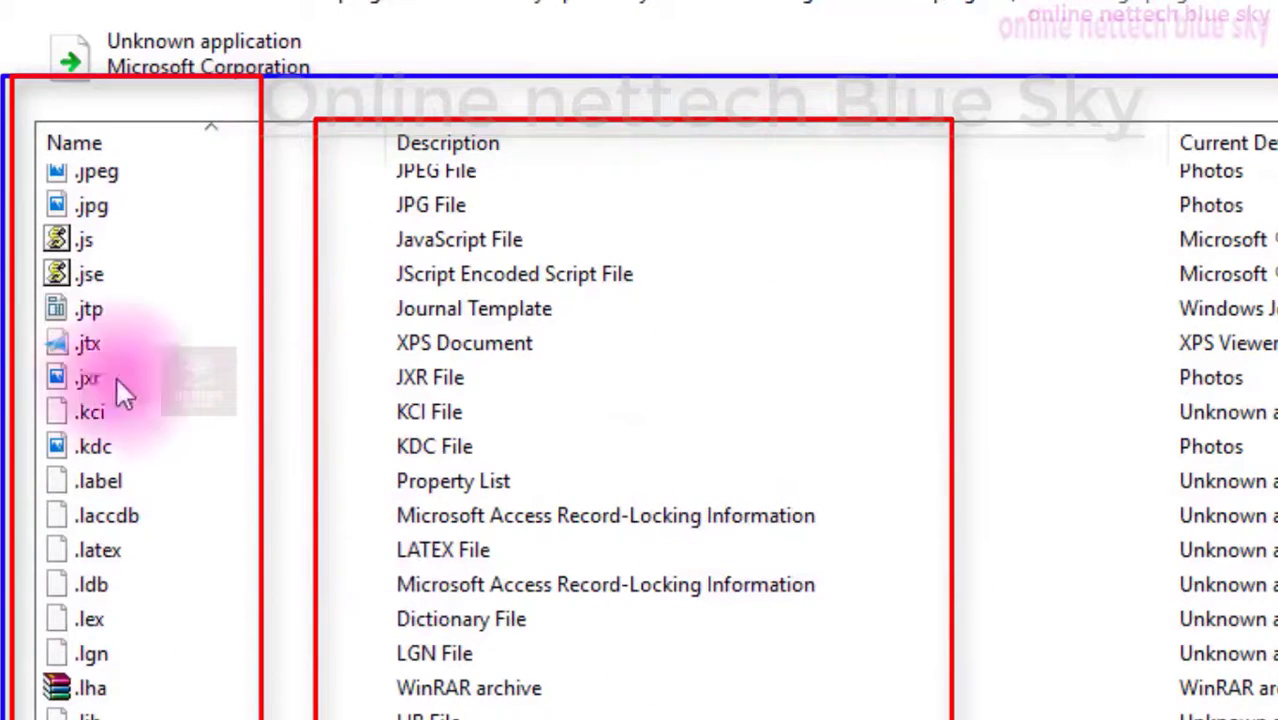
# Examine the file extensions and their descriptions in the association list, from .jpeg through to the .vst entries.
pyautogui.scroll(-15, 634, 431)
pyautogui.scroll(-10, 611, 437)
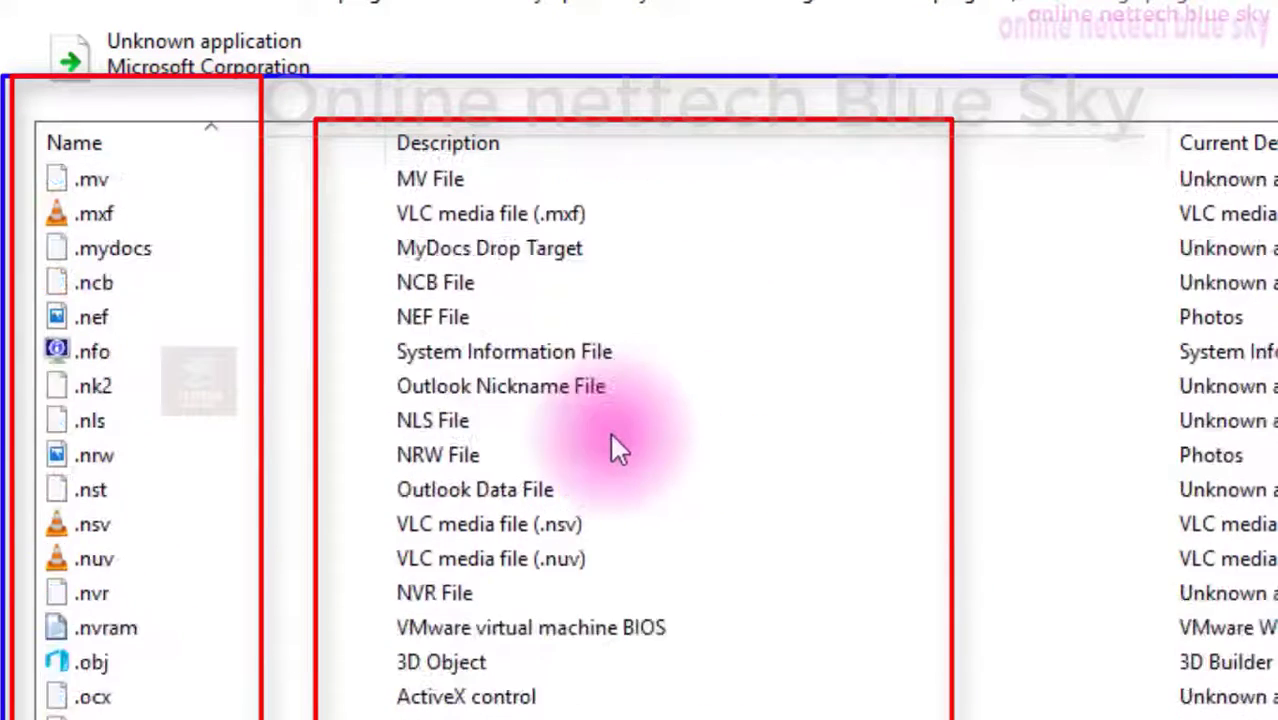
pyautogui.scroll(-12, 611, 437)
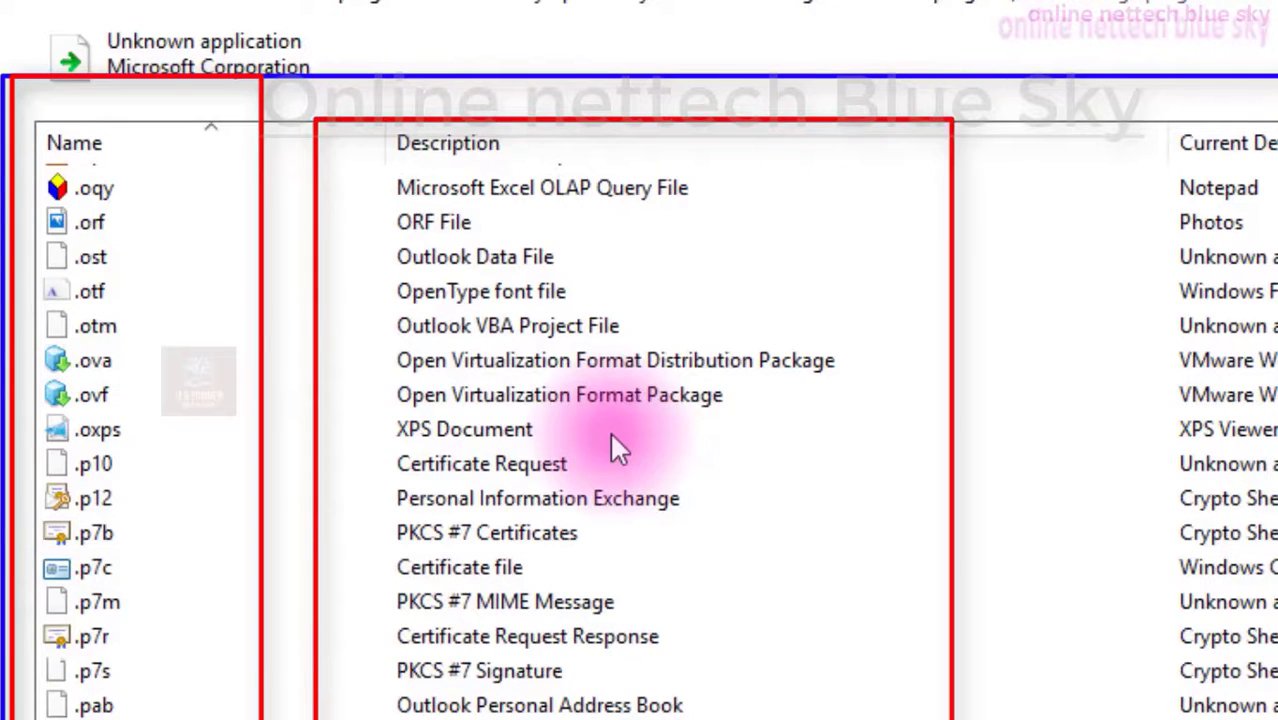
pyautogui.scroll(-15, 612, 440)
pyautogui.scroll(-20, 148, 517)
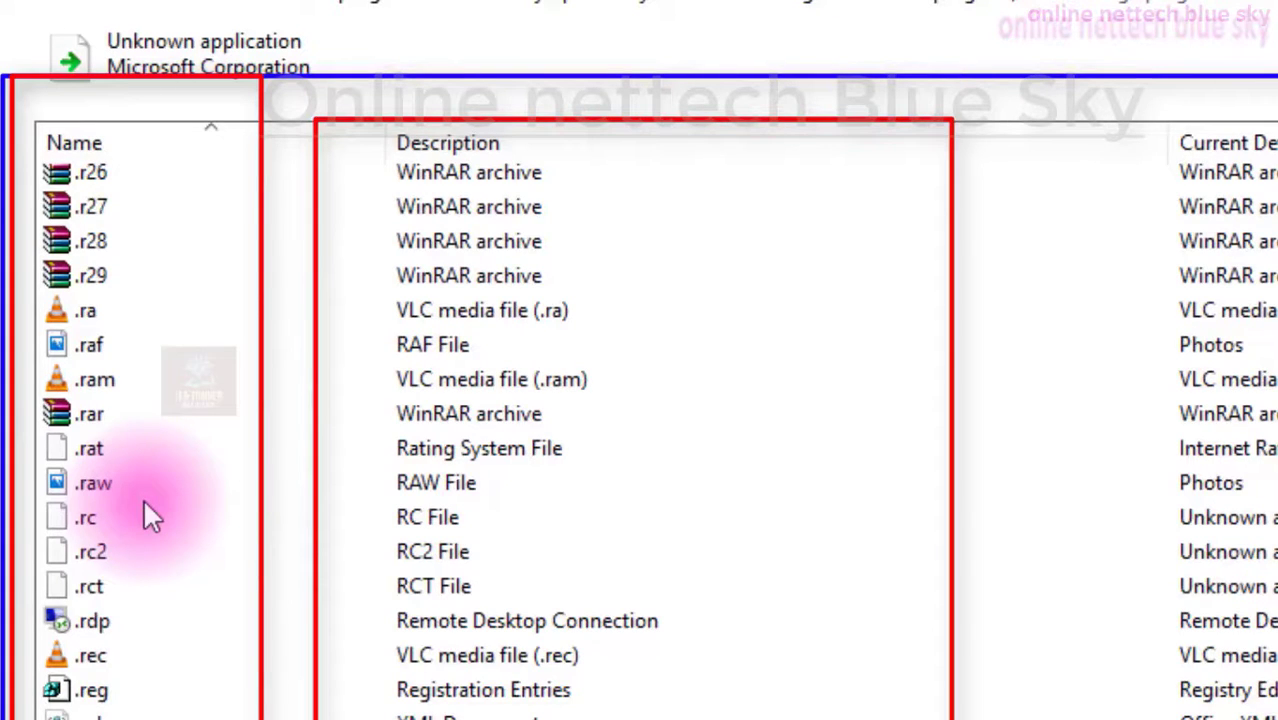
pyautogui.scroll(-20, 143, 500)
pyautogui.scroll(-20, 143, 505)
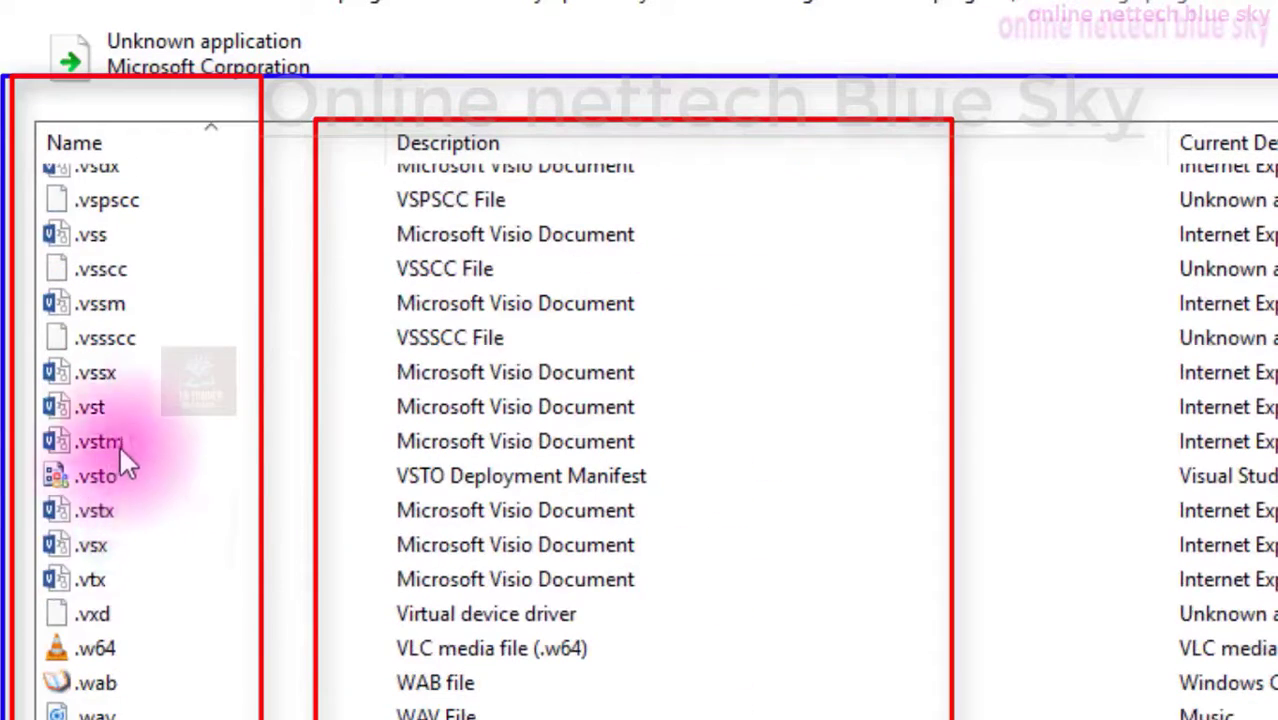
# Select the .vst, .vss and .vssm extensions in turn to check the description and default program of each.
pyautogui.click(117, 437)
pyautogui.click(97, 412)
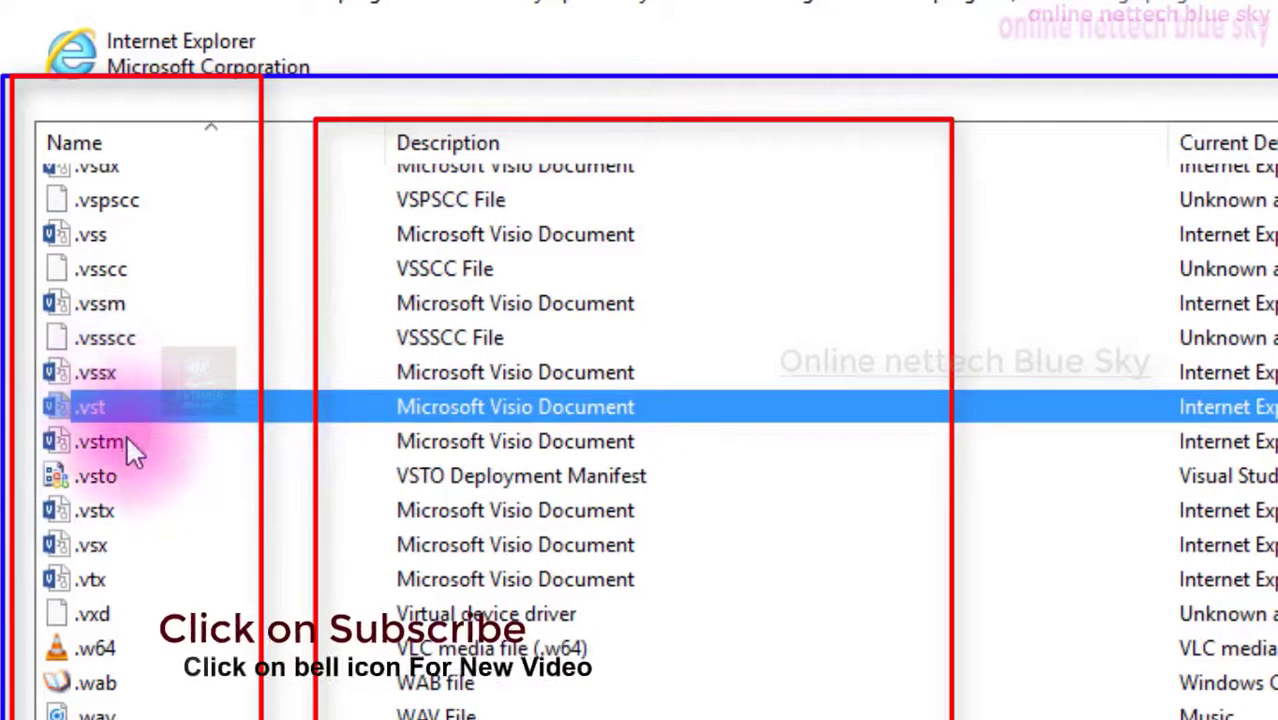
pyautogui.click(192, 234)
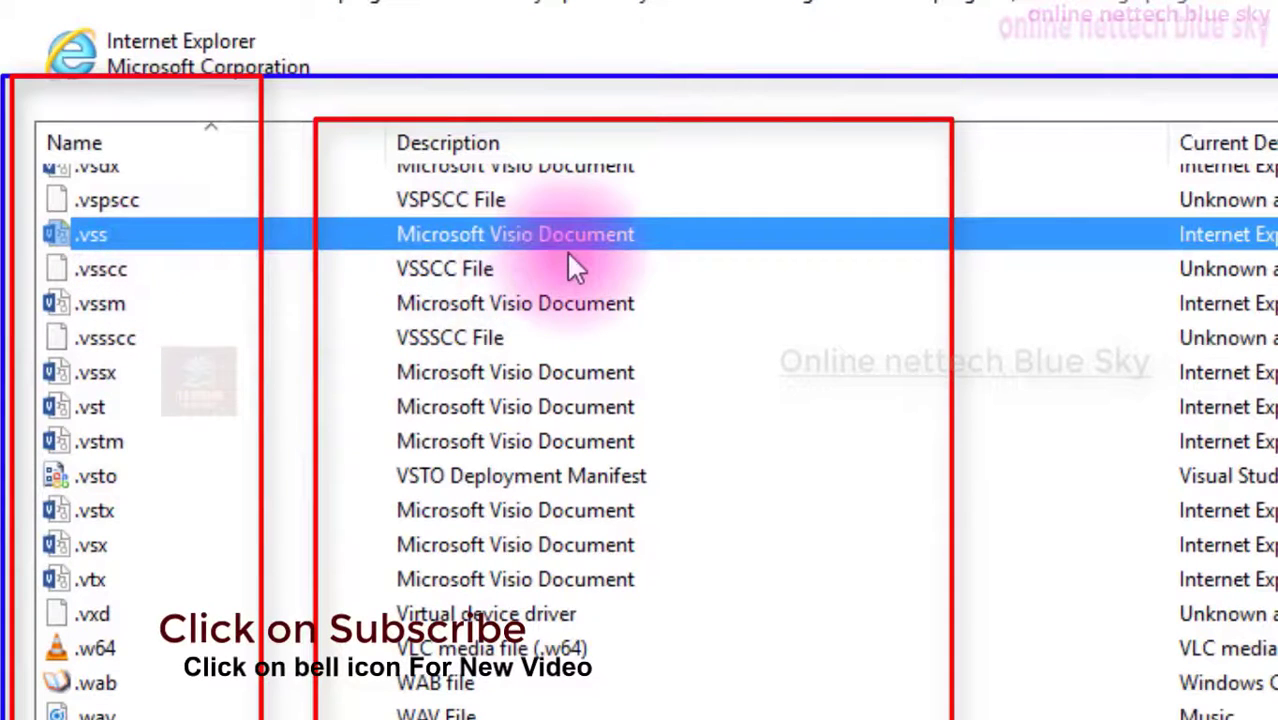
pyautogui.click(143, 303)
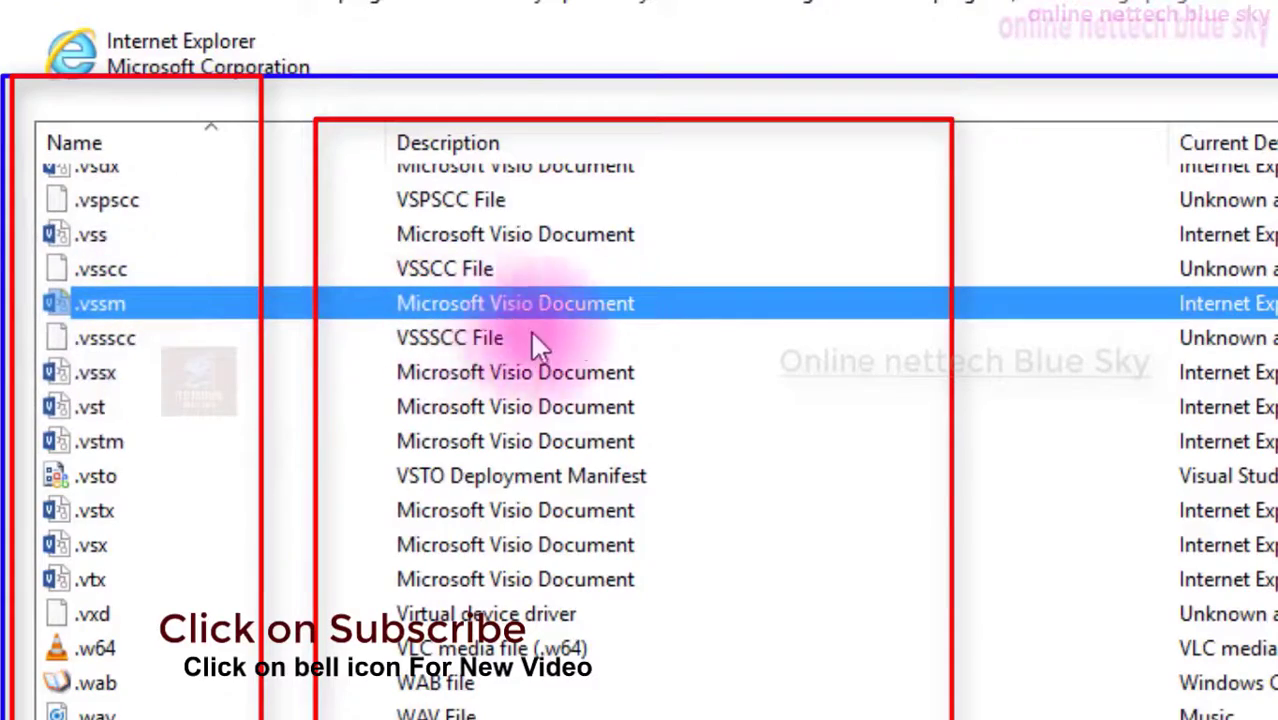
# Examine the remaining file extensions and the Protocols entries at the end of the association list.
pyautogui.scroll(-5, 270, 506)
pyautogui.scroll(-13, 272, 512)
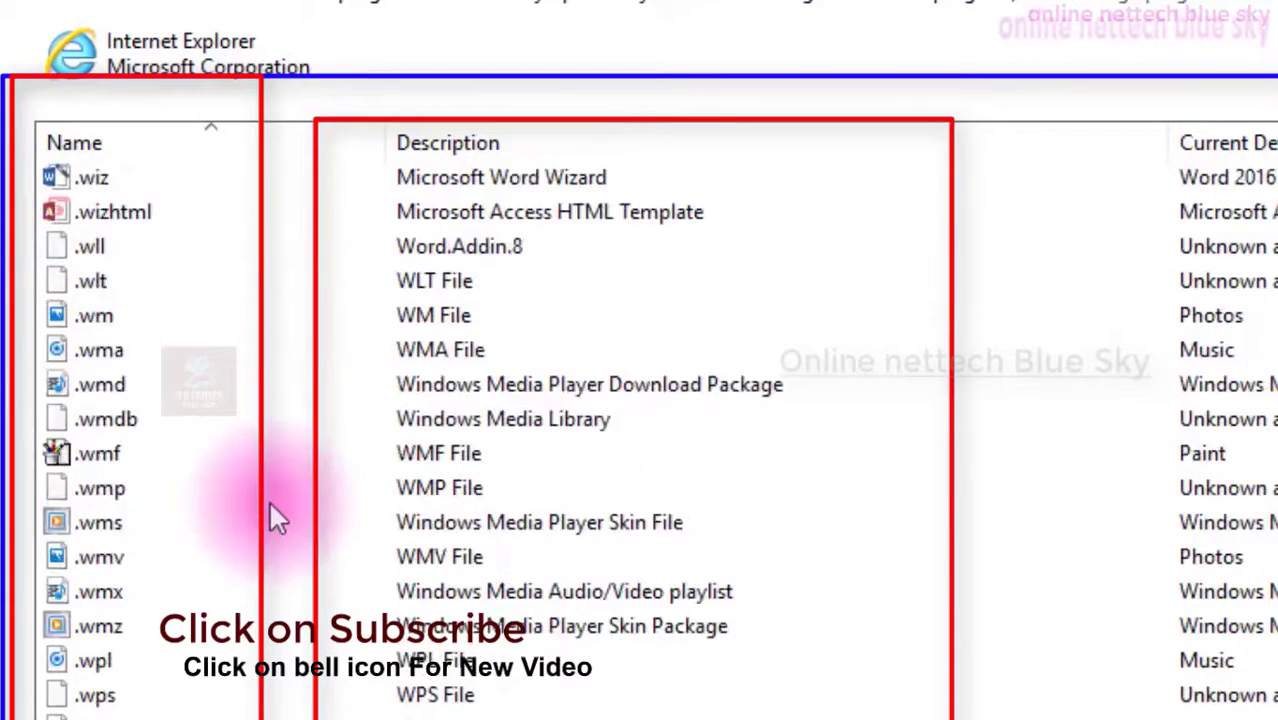
pyautogui.scroll(-20, 270, 505)
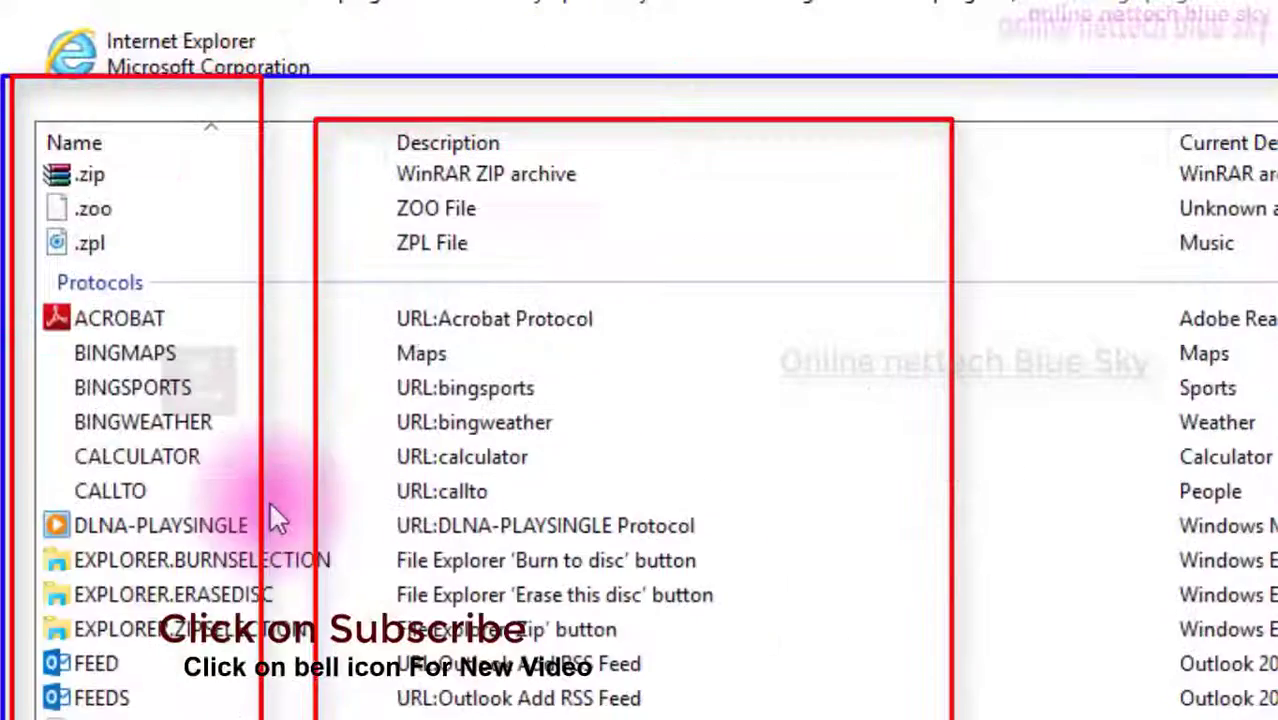
pyautogui.scroll(-2, 270, 505)
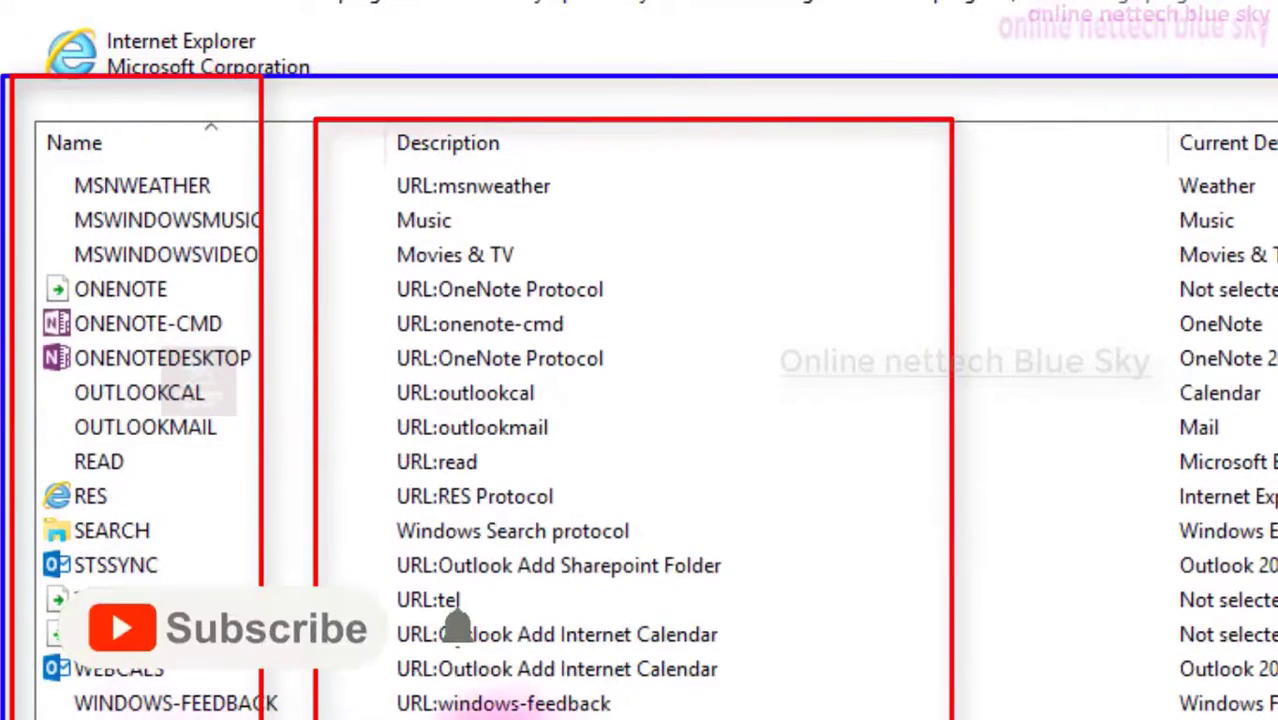
# Return to the start of the Extensions group and select .386 and .3gp2 to check their default programs.
pyautogui.scroll(20, 455, 625)
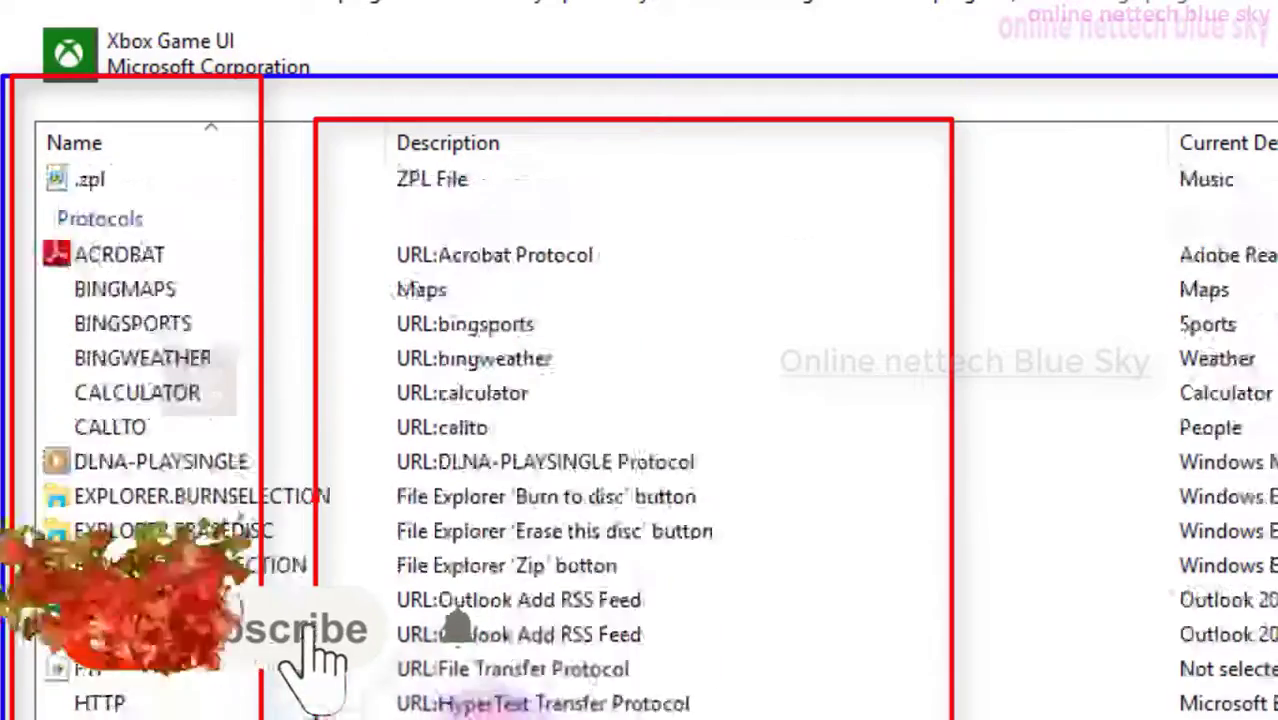
pyautogui.scroll(20, 455, 625)
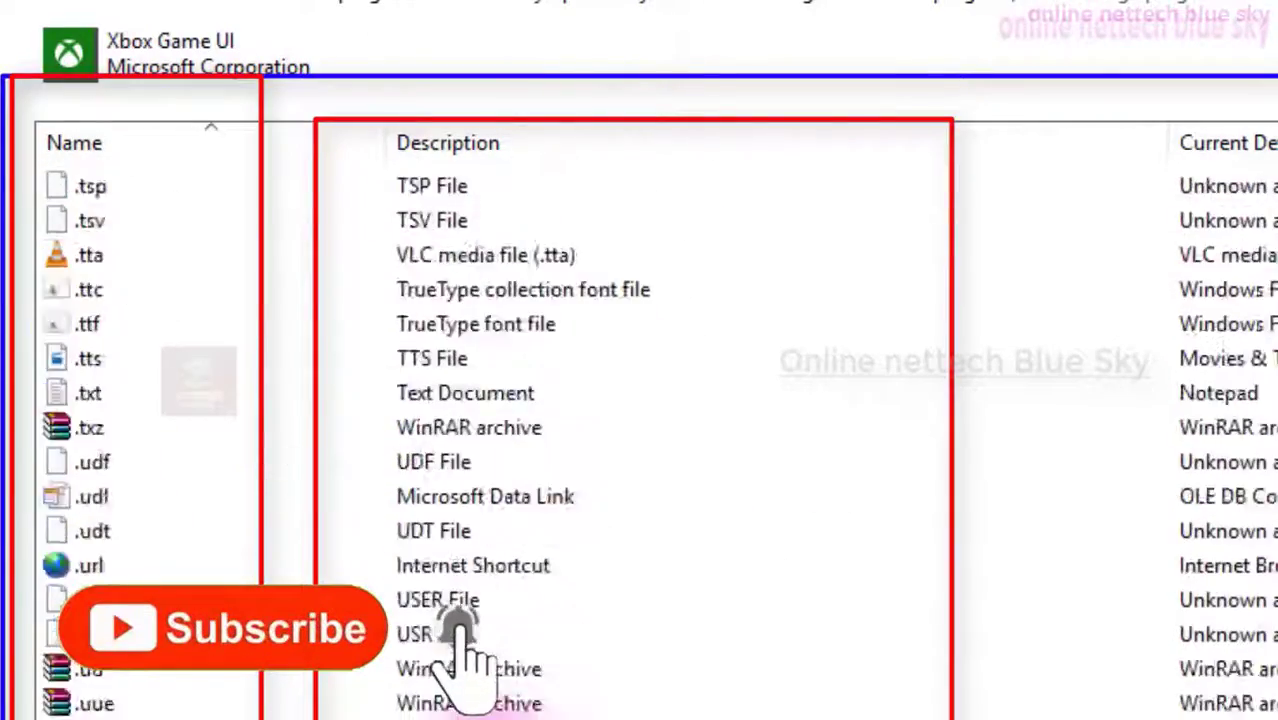
pyautogui.scroll(20, 640, 430)
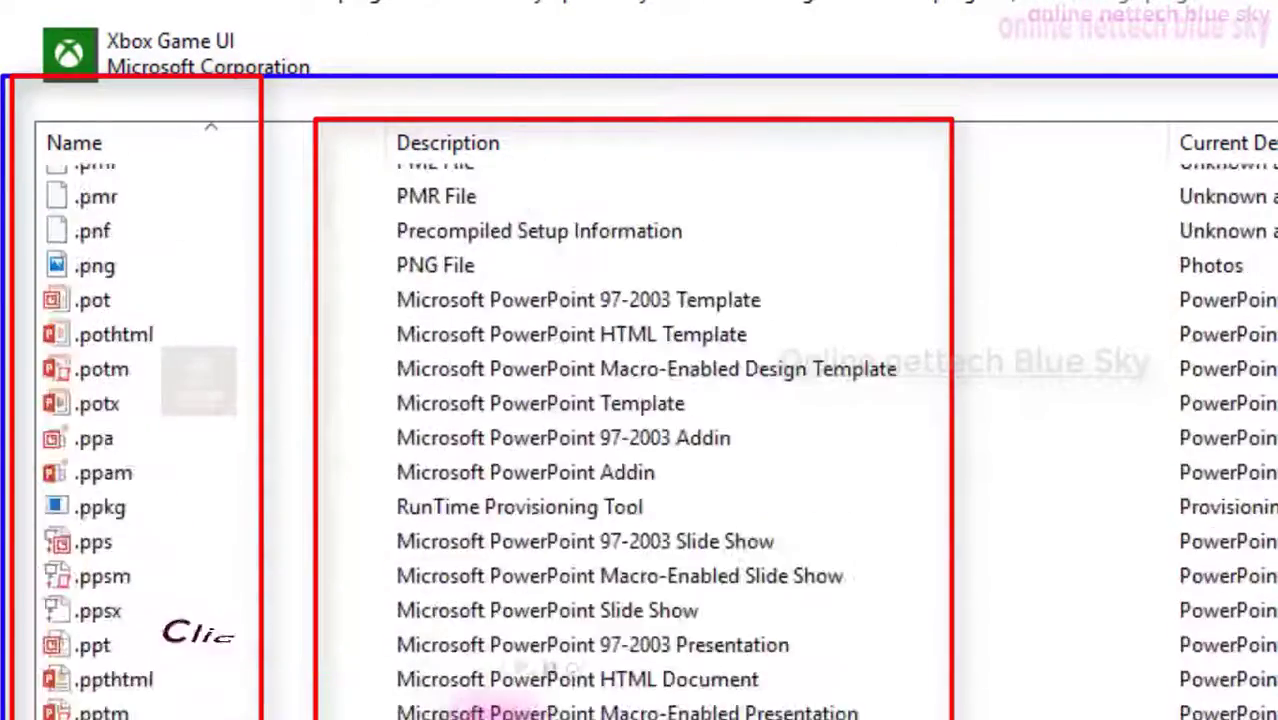
pyautogui.scroll(20, 640, 430)
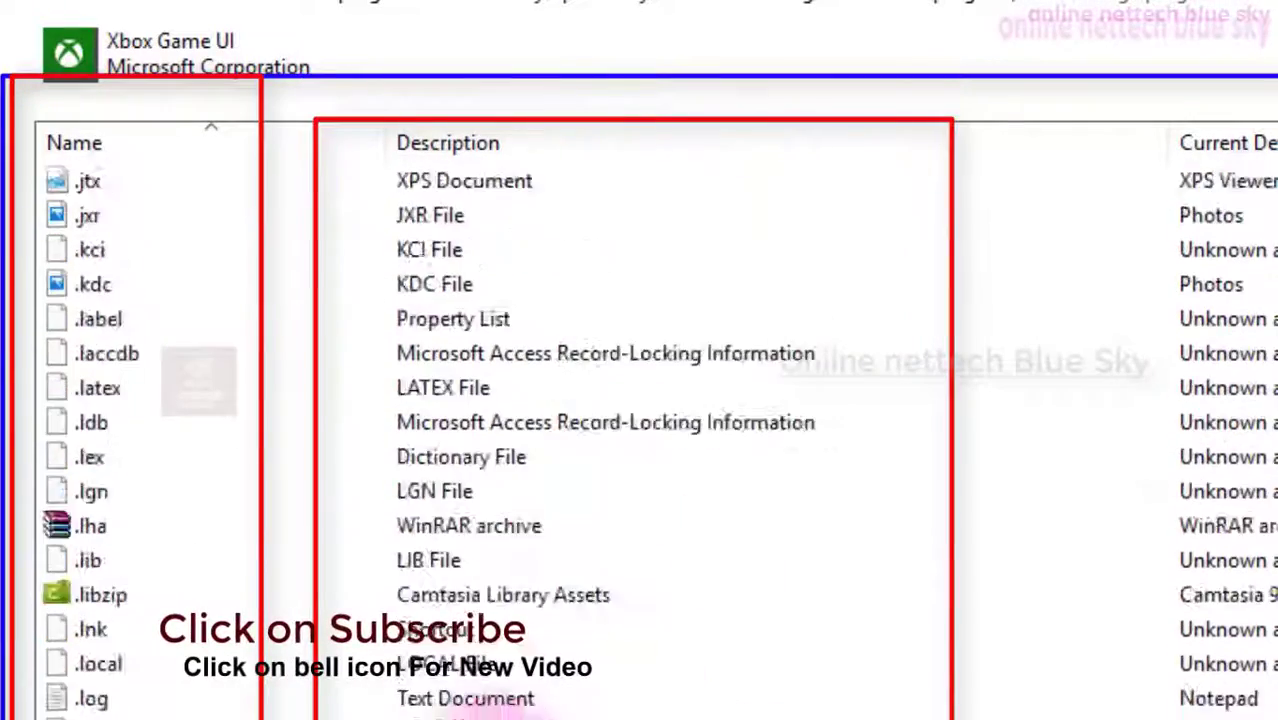
pyautogui.scroll(20, 640, 430)
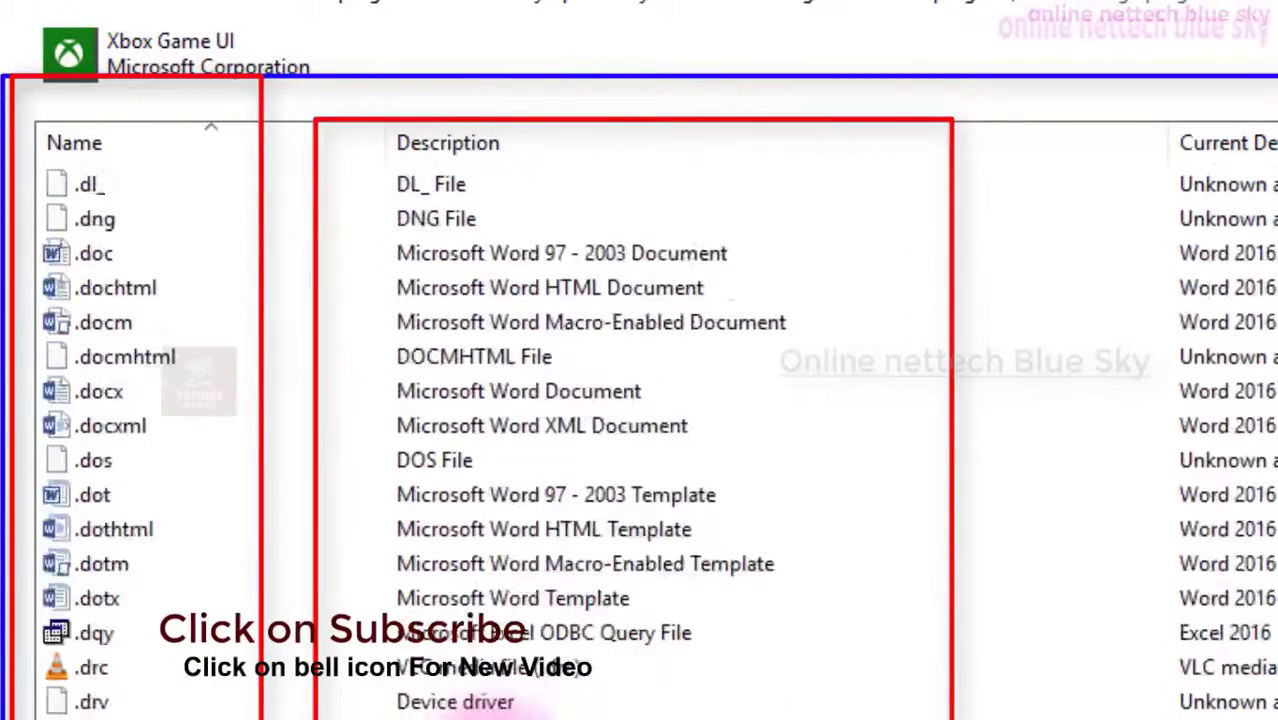
pyautogui.scroll(20, 640, 430)
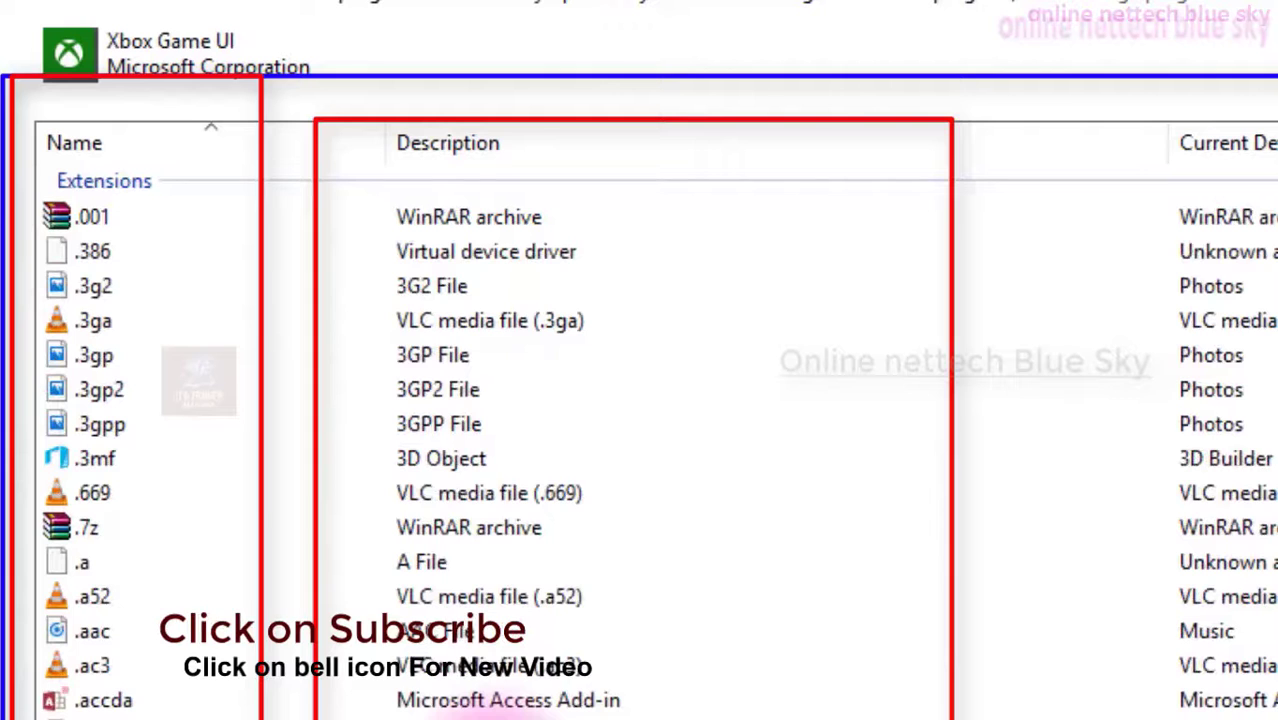
pyautogui.click(100, 251)
pyautogui.click(105, 389)
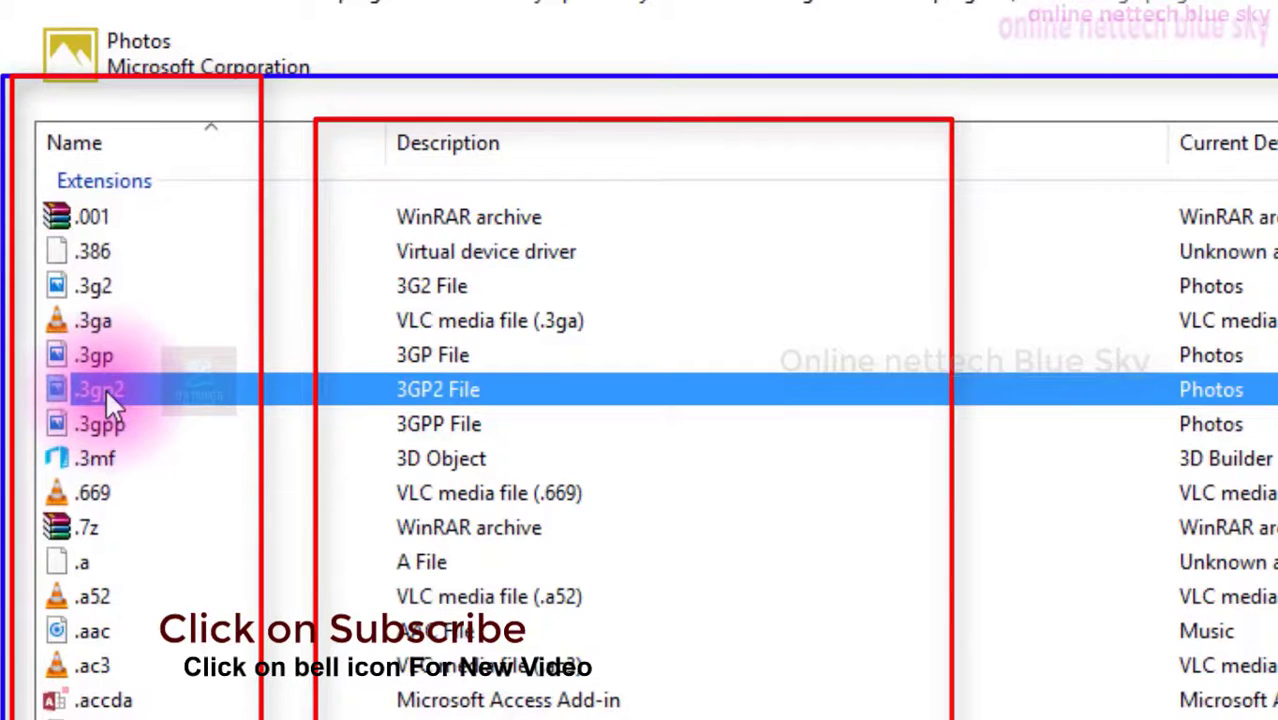
# Examine the first extensions of the list, from .001 to the Microsoft Access types, with their descriptions.
pyautogui.scroll(-5, 57, 390)
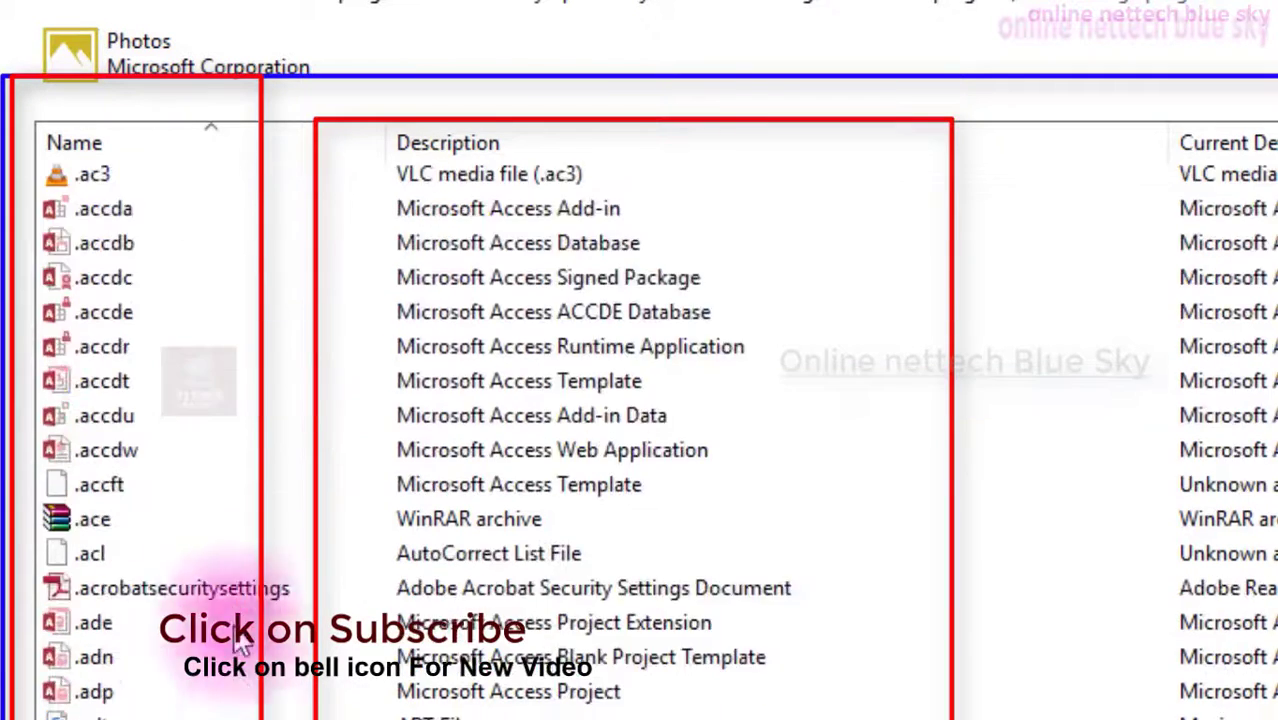
pyautogui.scroll(5, 131, 348)
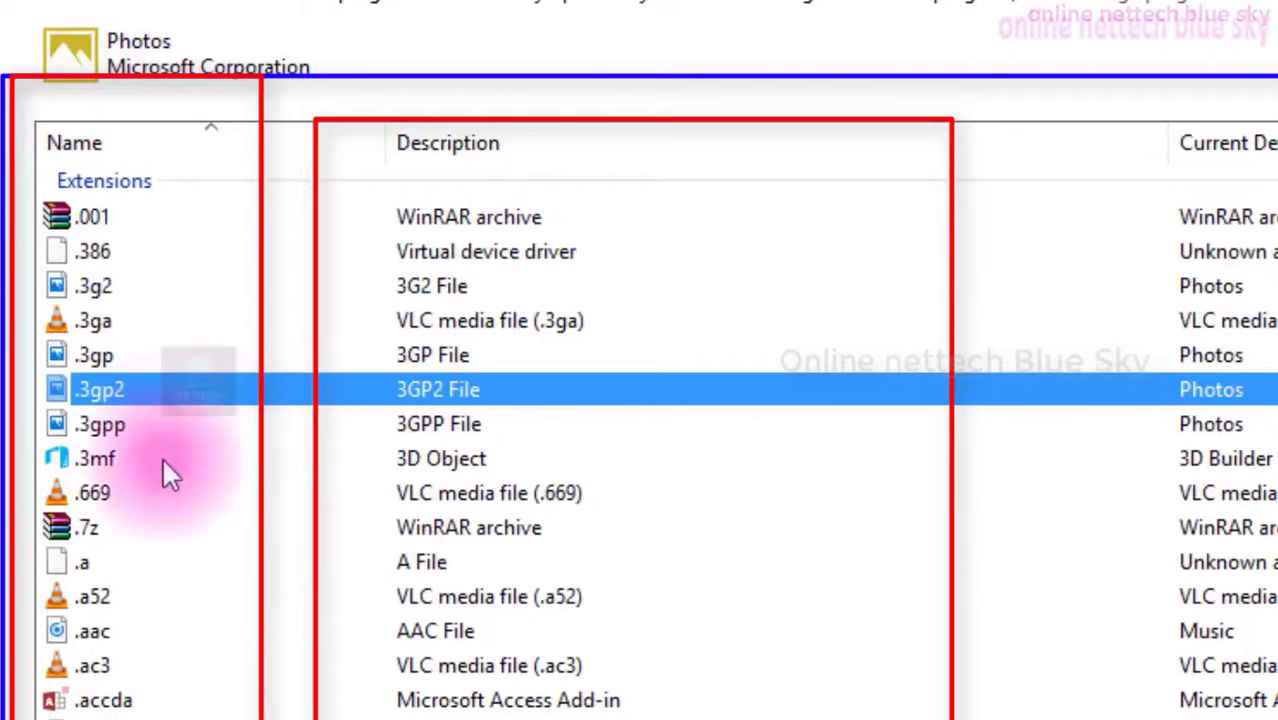
pyautogui.scroll(-2, 167, 467)
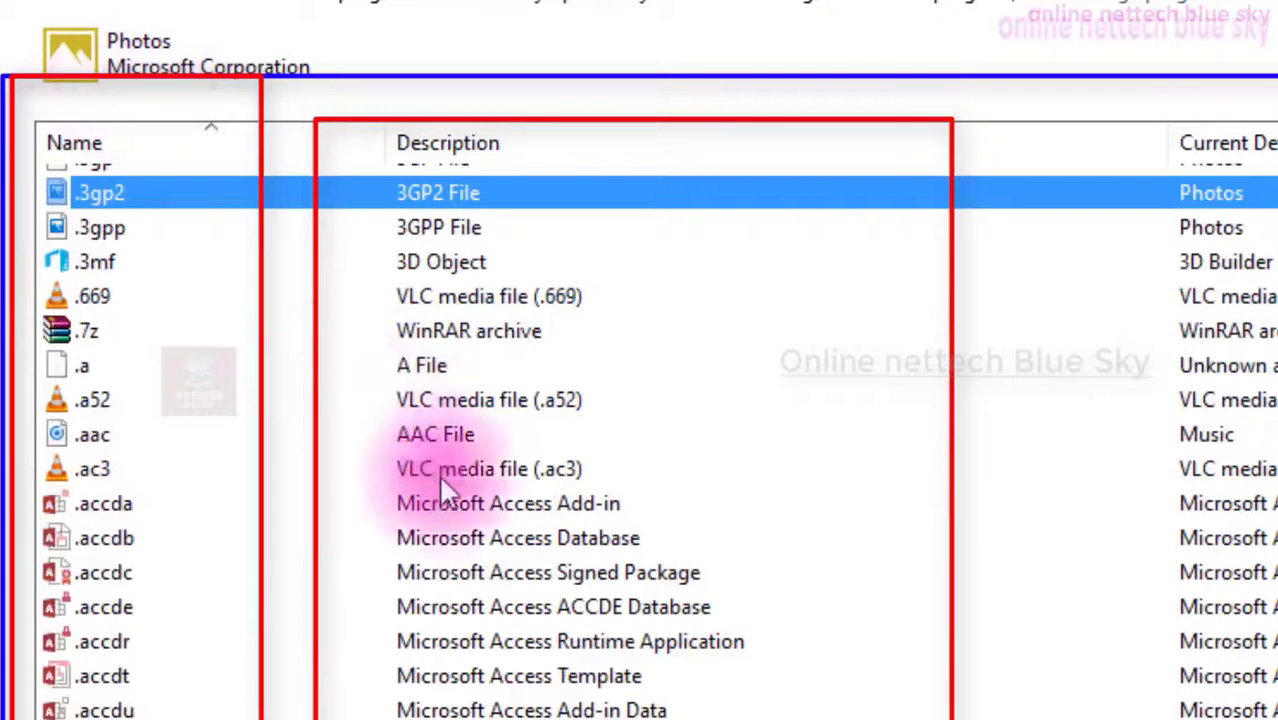
# Select the .asc, .aw and .avi extensions in turn to check the description and default program of each.
pyautogui.scroll(-3, 435, 468)
pyautogui.scroll(-10, 404, 486)
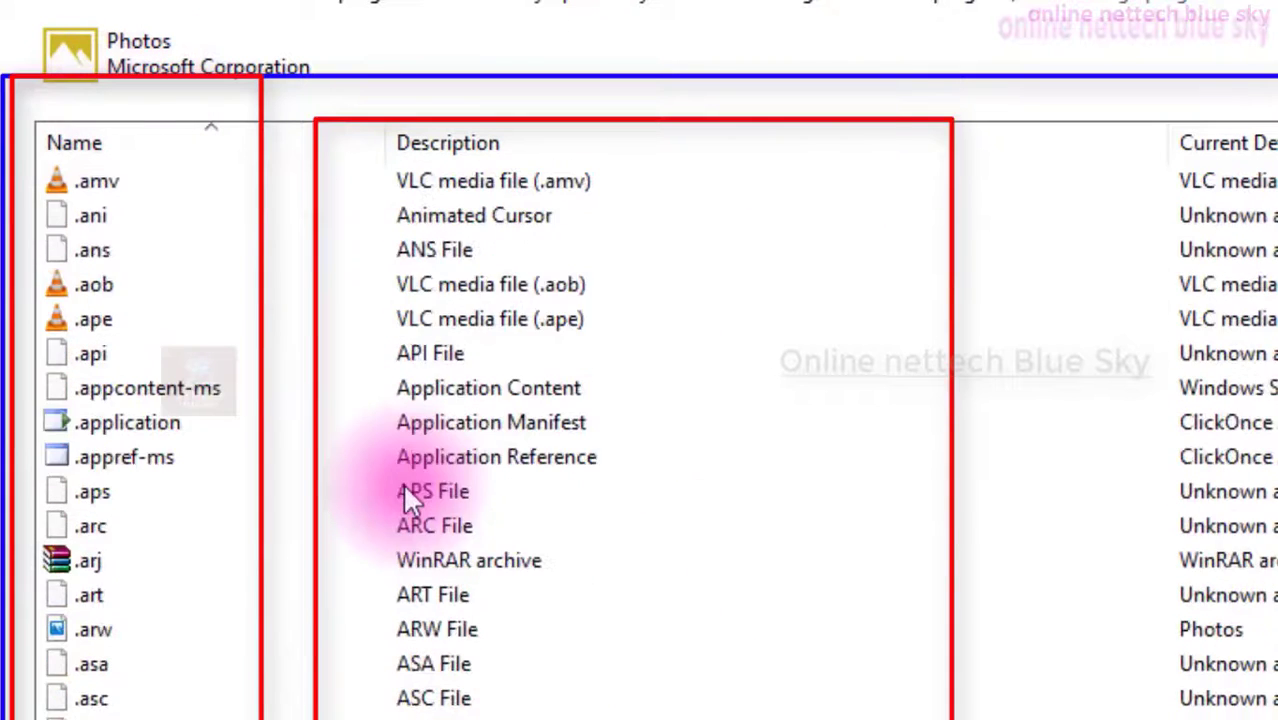
pyautogui.click(253, 508)
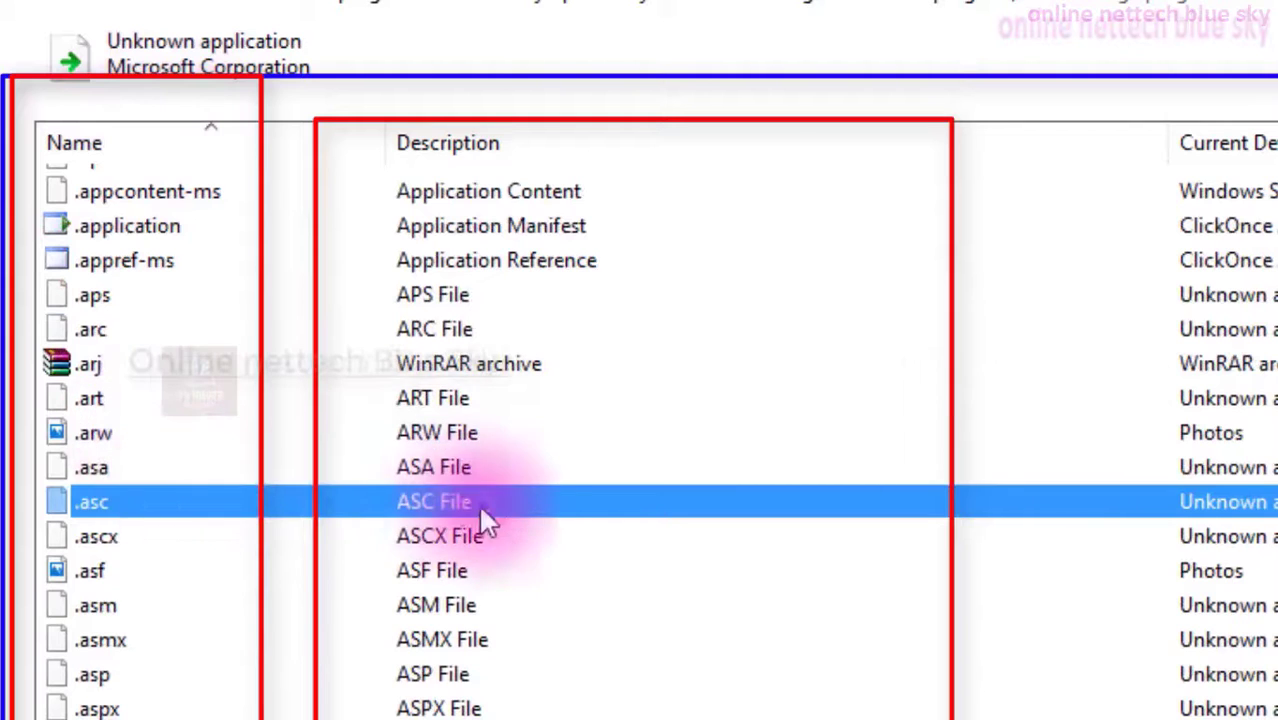
pyautogui.scroll(-4, 520, 510)
pyautogui.click(207, 453)
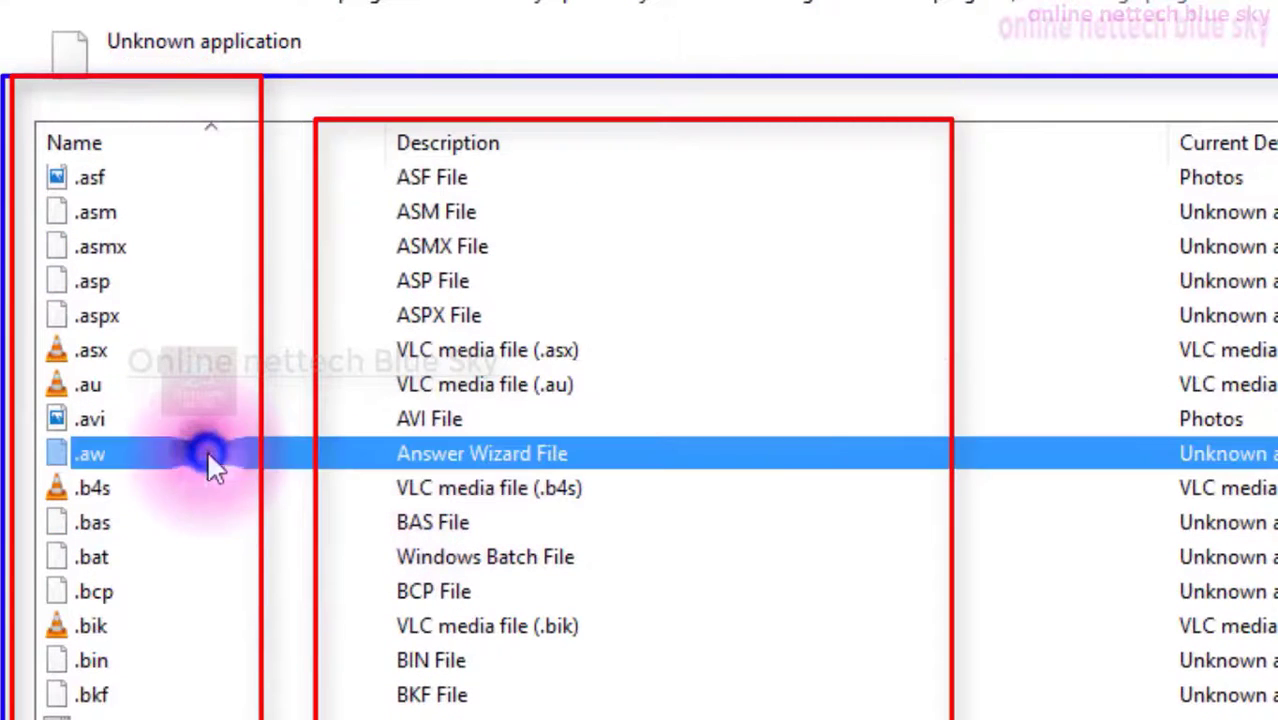
pyautogui.click(207, 419)
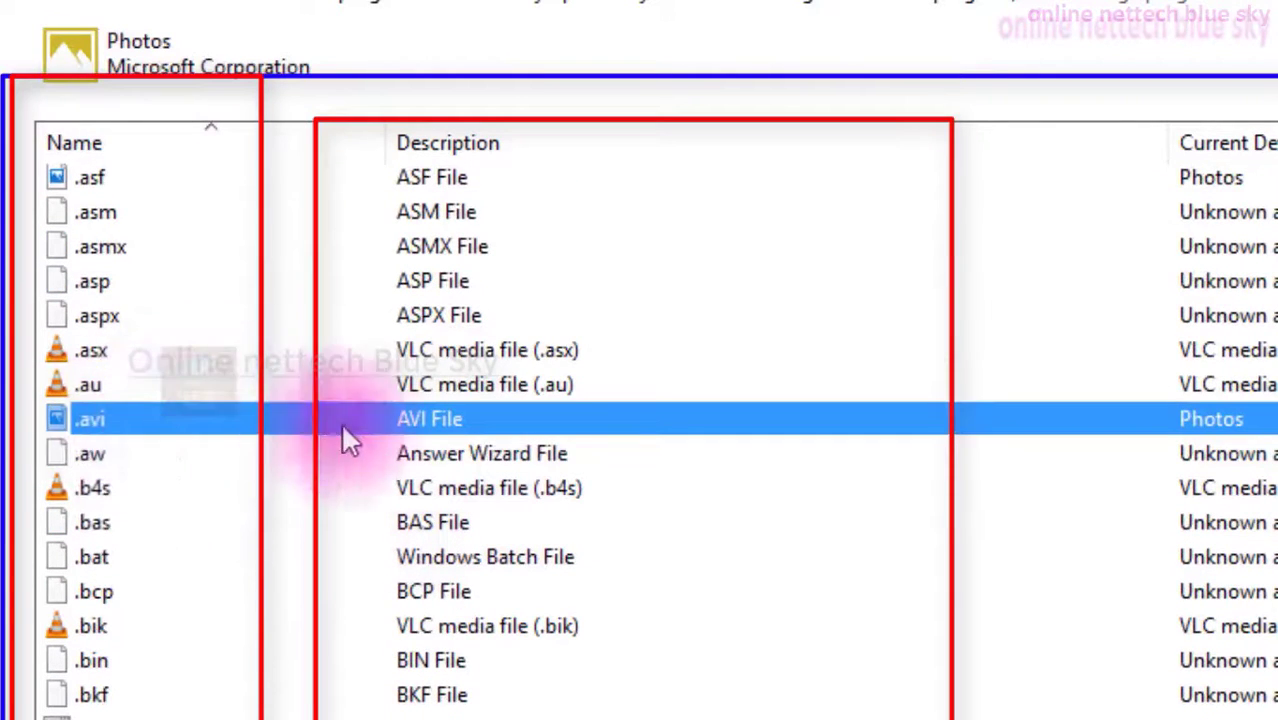
# Select the .blg and .c extensions in turn to check their descriptions and default programs.
pyautogui.scroll(-5, 362, 520)
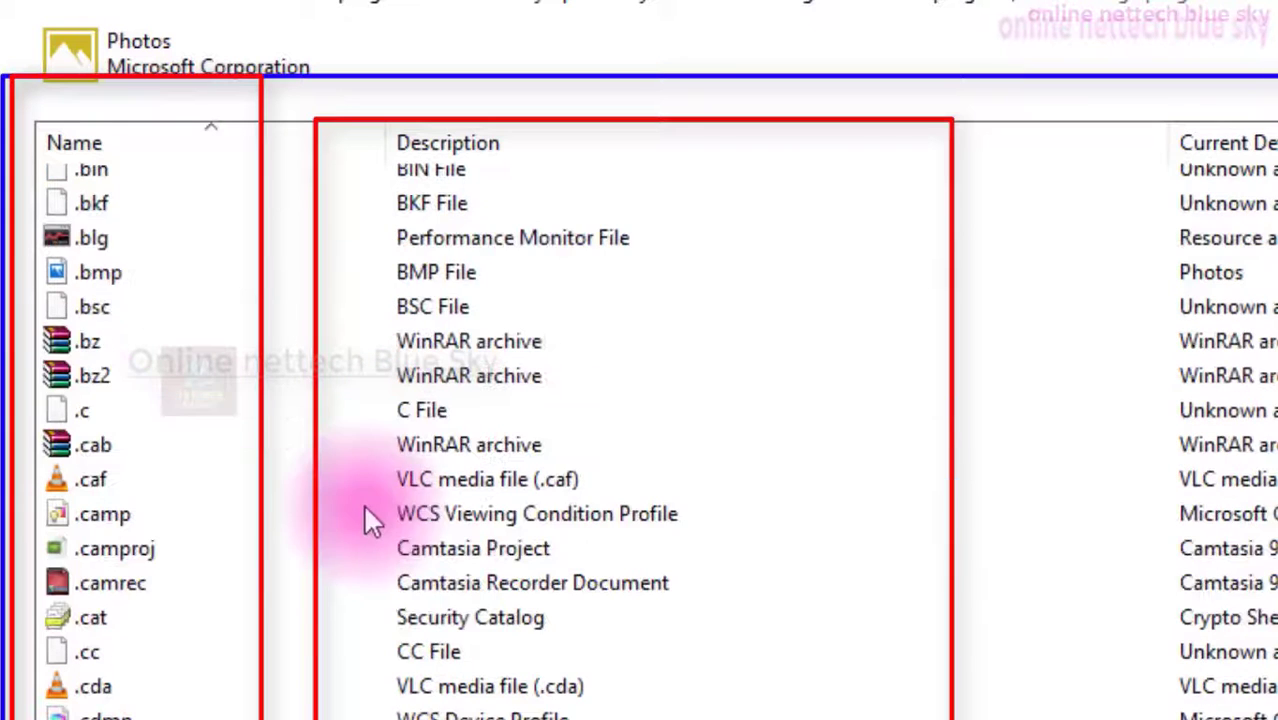
pyautogui.click(152, 232)
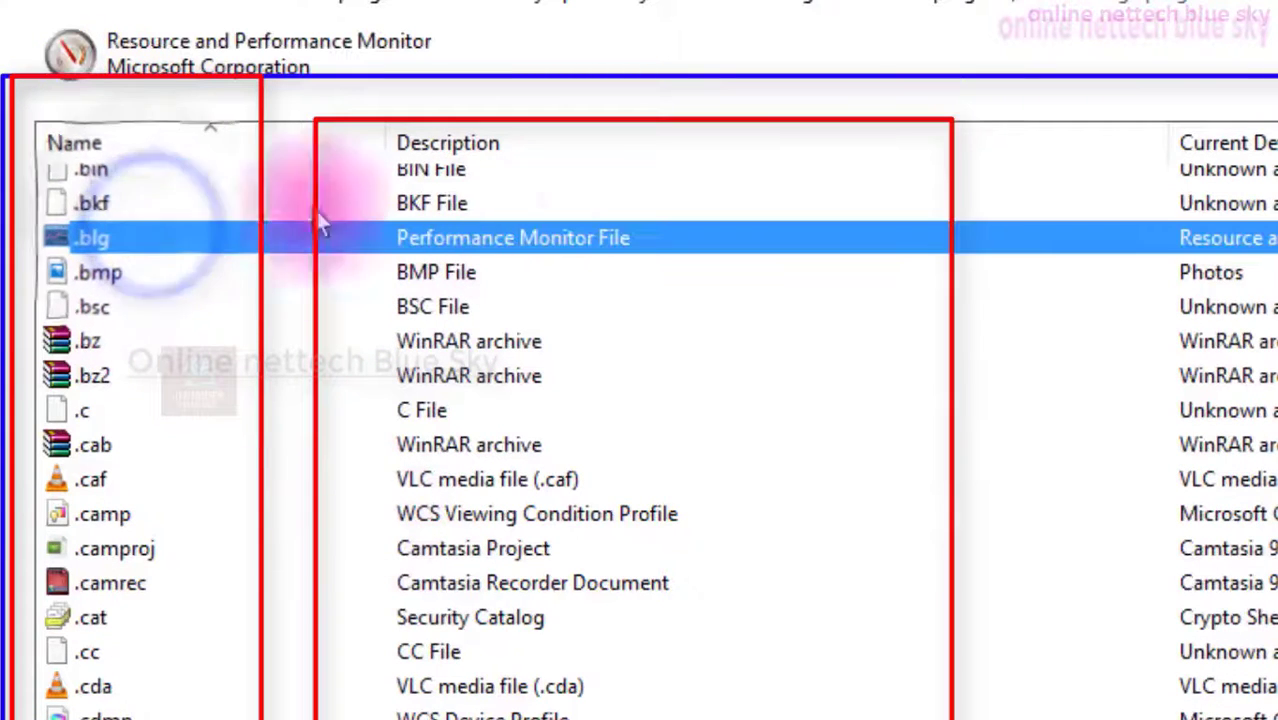
pyautogui.click(200, 245)
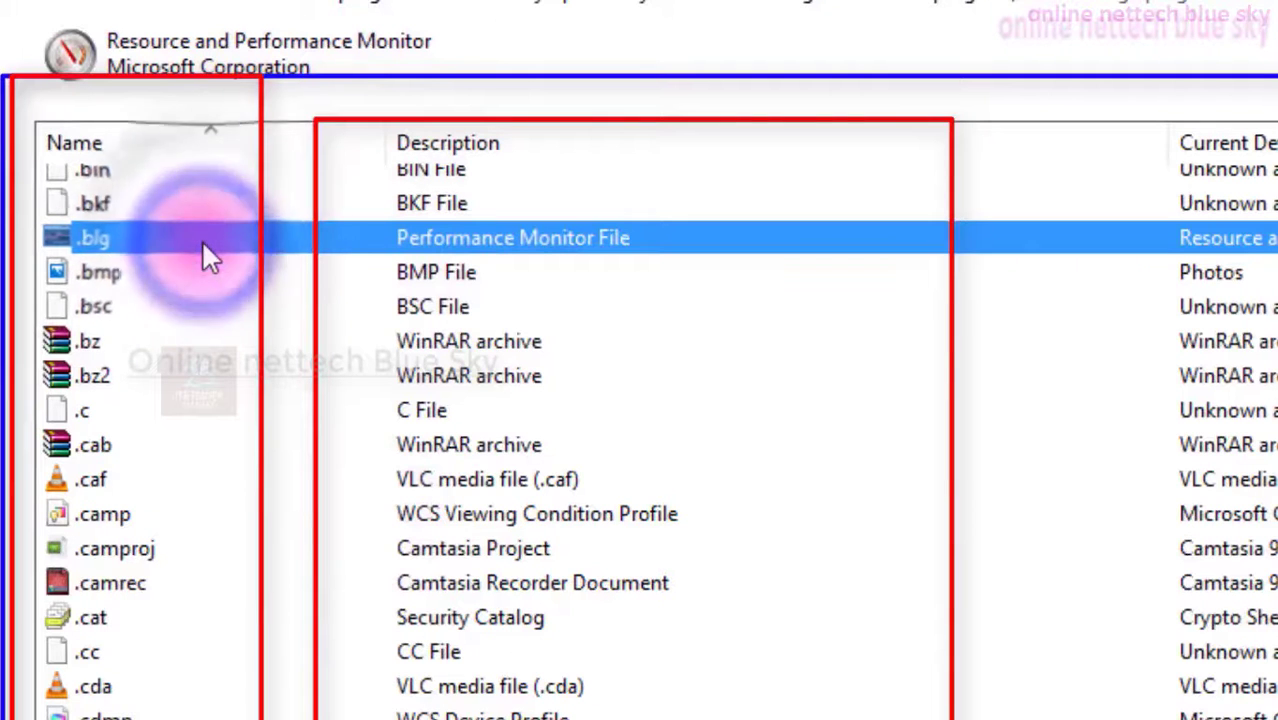
pyautogui.click(233, 415)
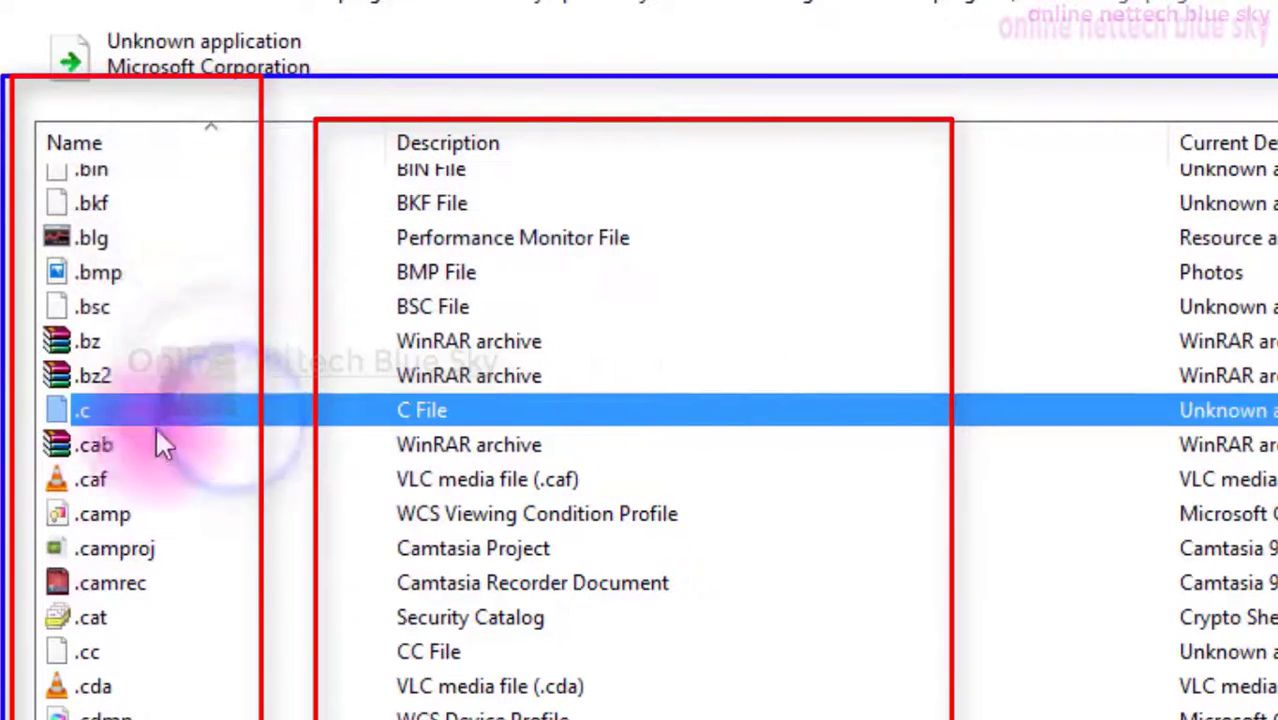
# Return to the start of the Extensions group and open the default app choice for the .3gp extension.
pyautogui.scroll(10, 283, 306)
pyautogui.scroll(12, 283, 306)
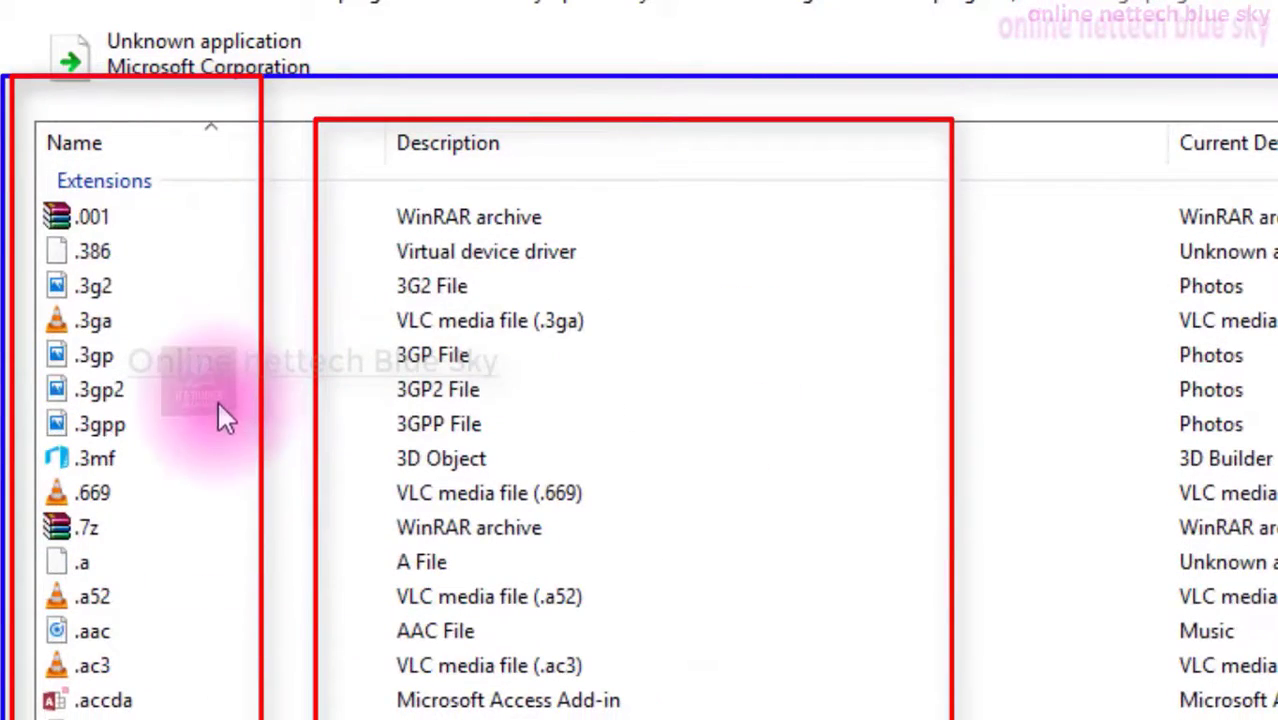
pyautogui.click(196, 352)
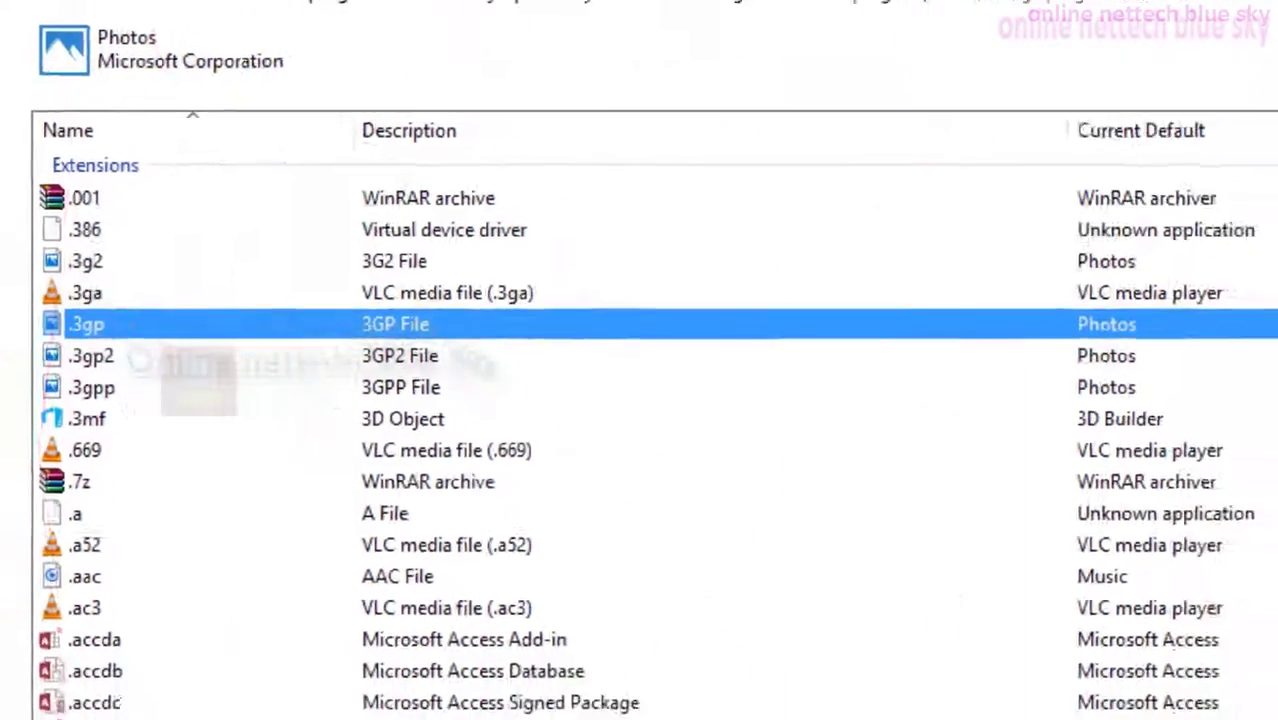
pyautogui.press('Return')
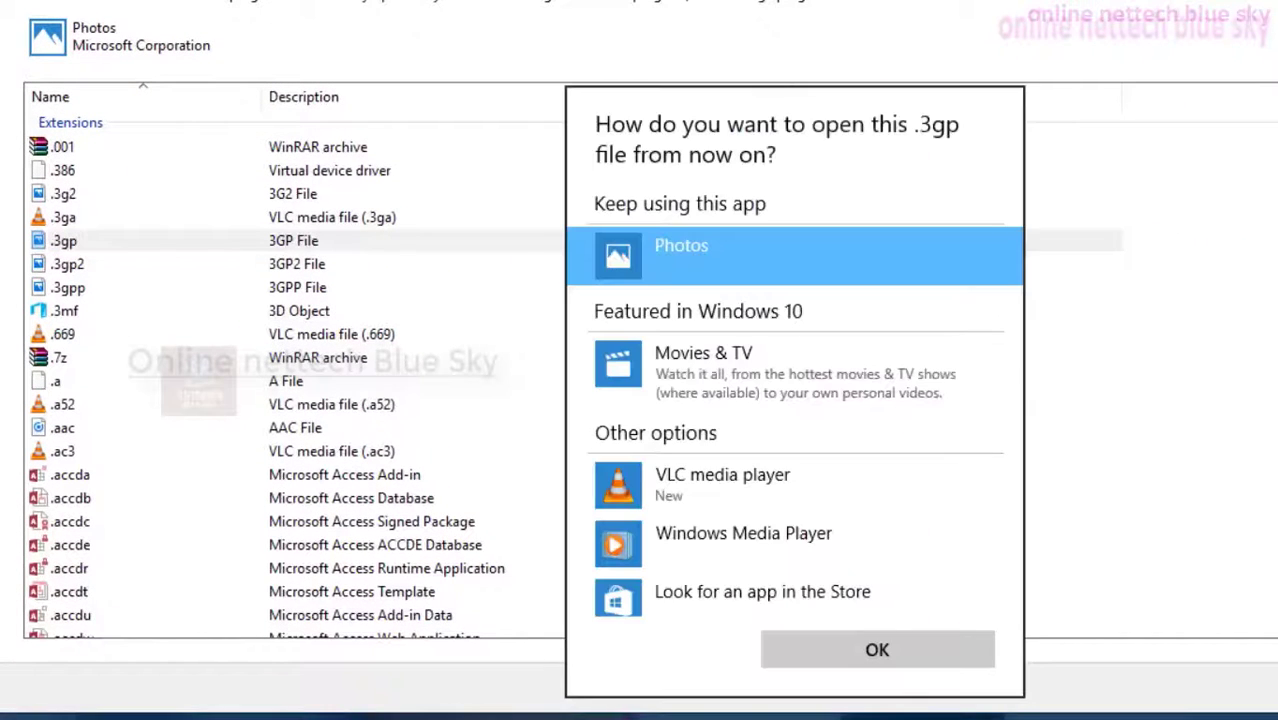
# Examine all the apps offered for .3gp files, including the additional ones, and confirm the app choice.
pyautogui.scroll(-1, 960, 400)
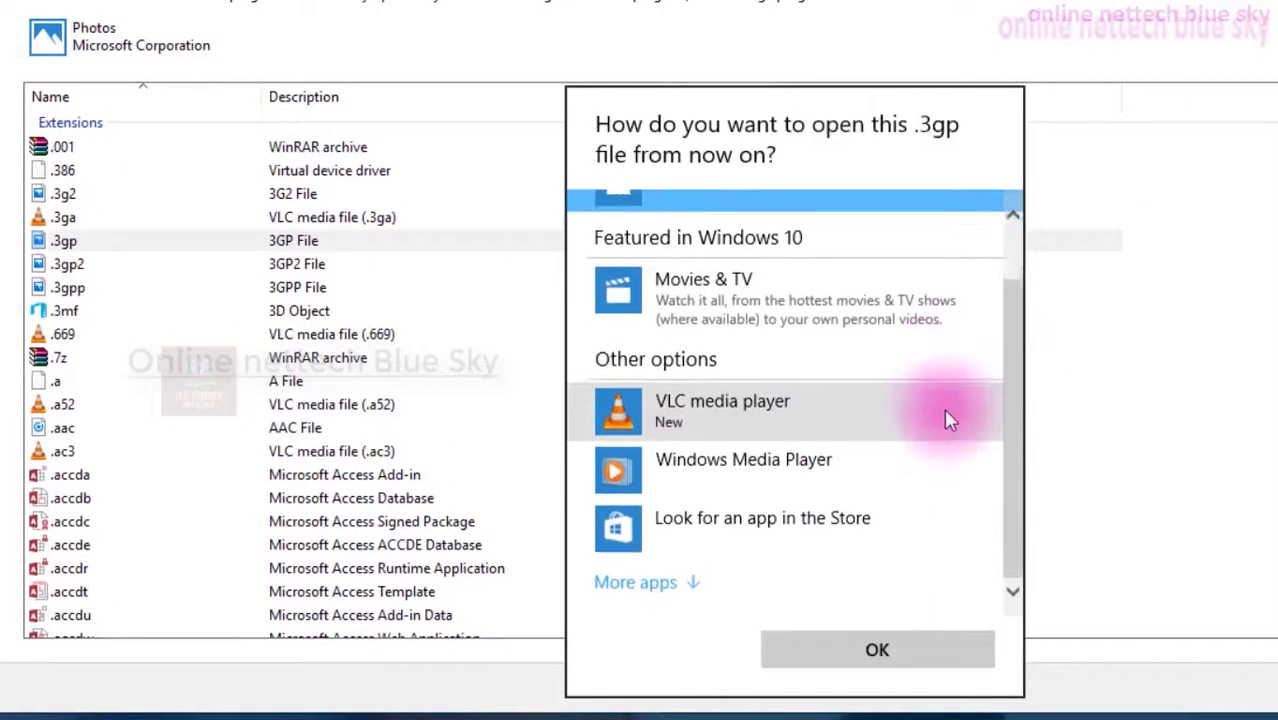
pyautogui.click(661, 600)
pyautogui.scroll(-5, 745, 470)
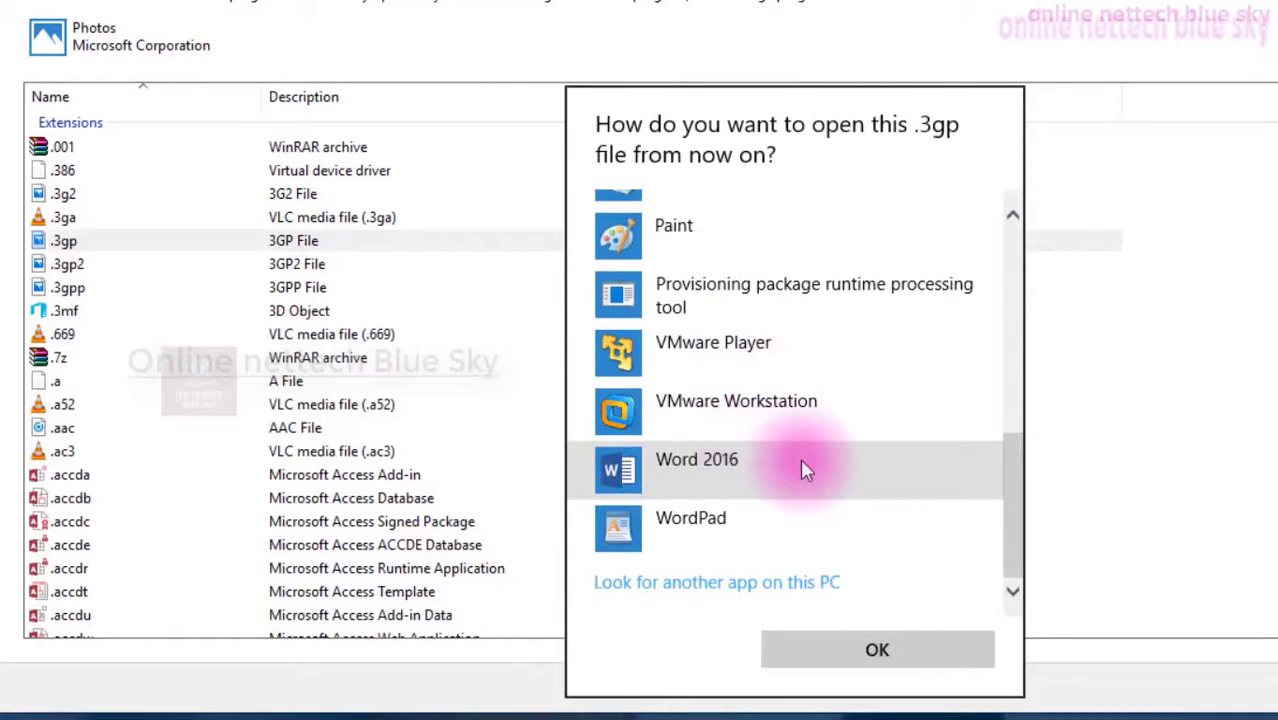
pyautogui.scroll(10, 805, 465)
pyautogui.click(877, 649)
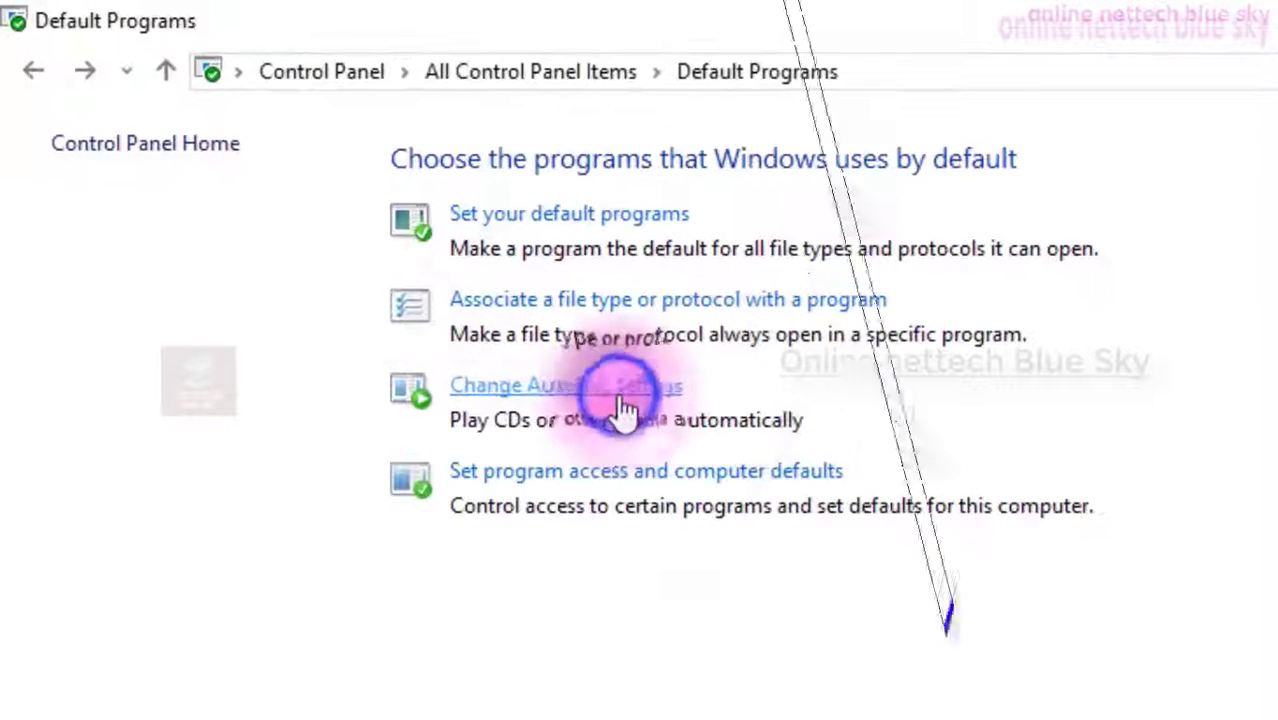
# Open the AutoPlay settings, examine the options for each type of media and device, and return to Default Programs.
pyautogui.click(622, 408)
pyautogui.scroll(-5, 911, 308)
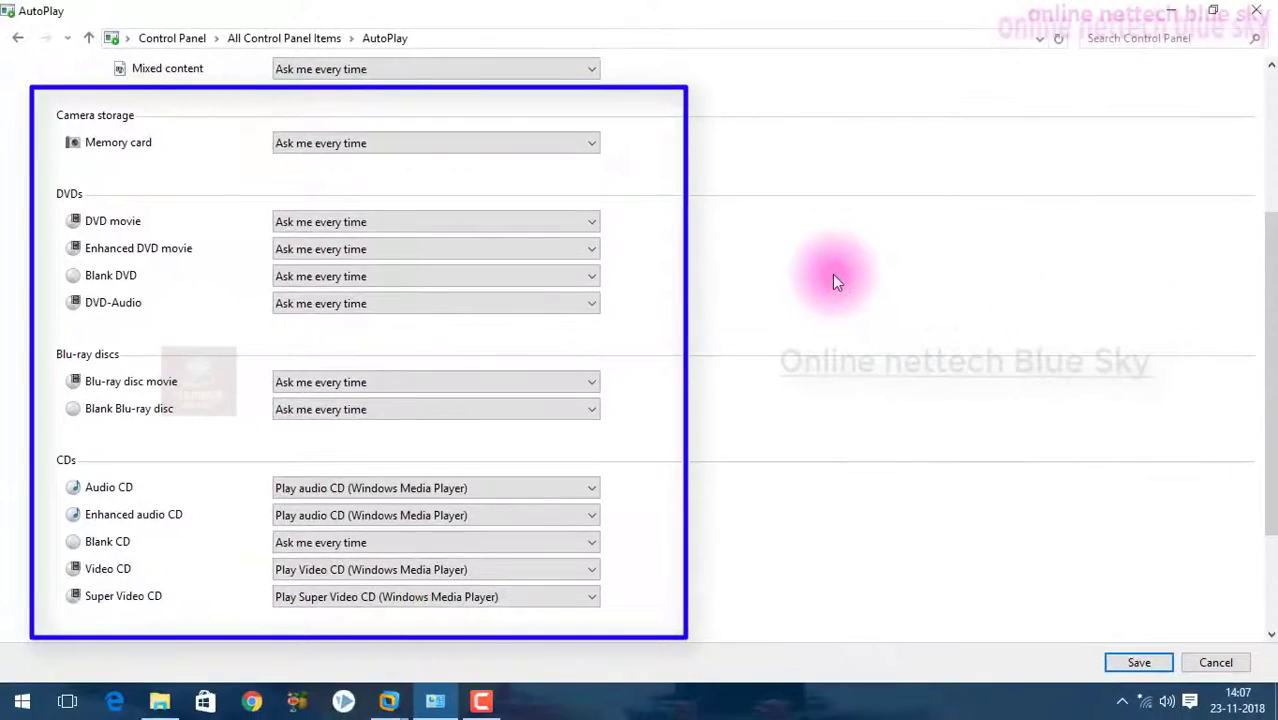
pyautogui.scroll(4, 832, 274)
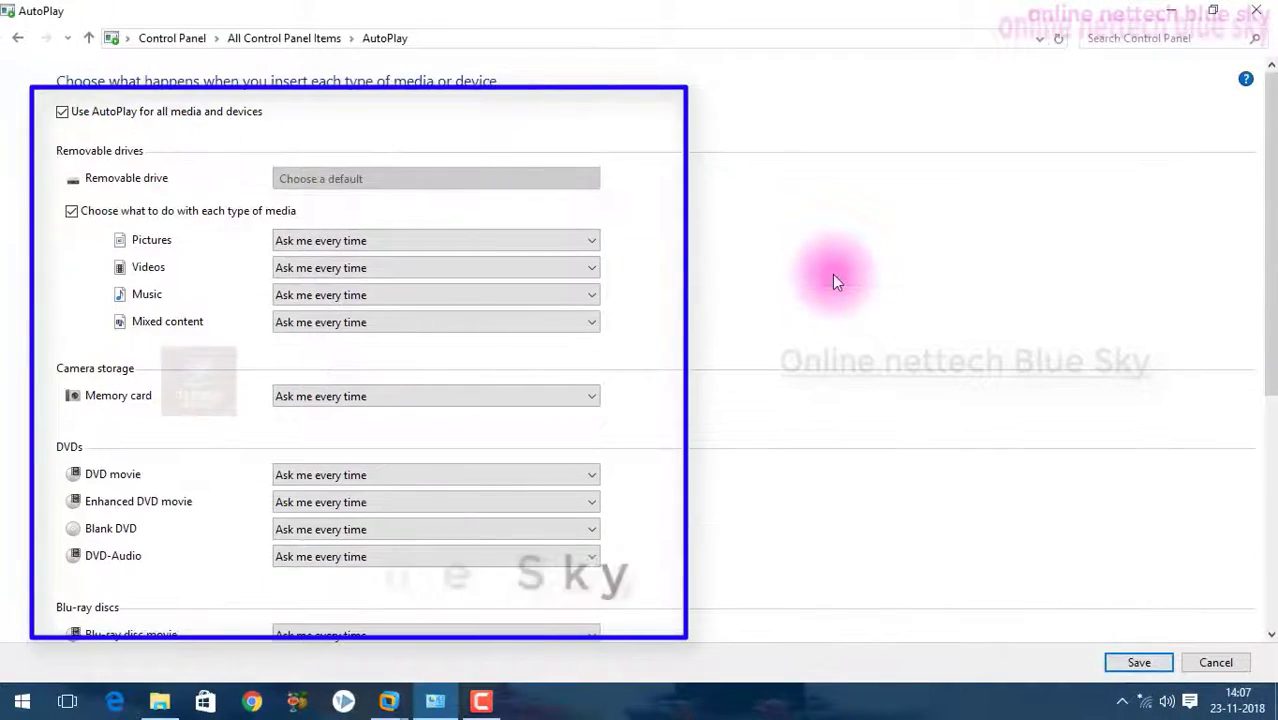
pyautogui.scroll(-7, 833, 276)
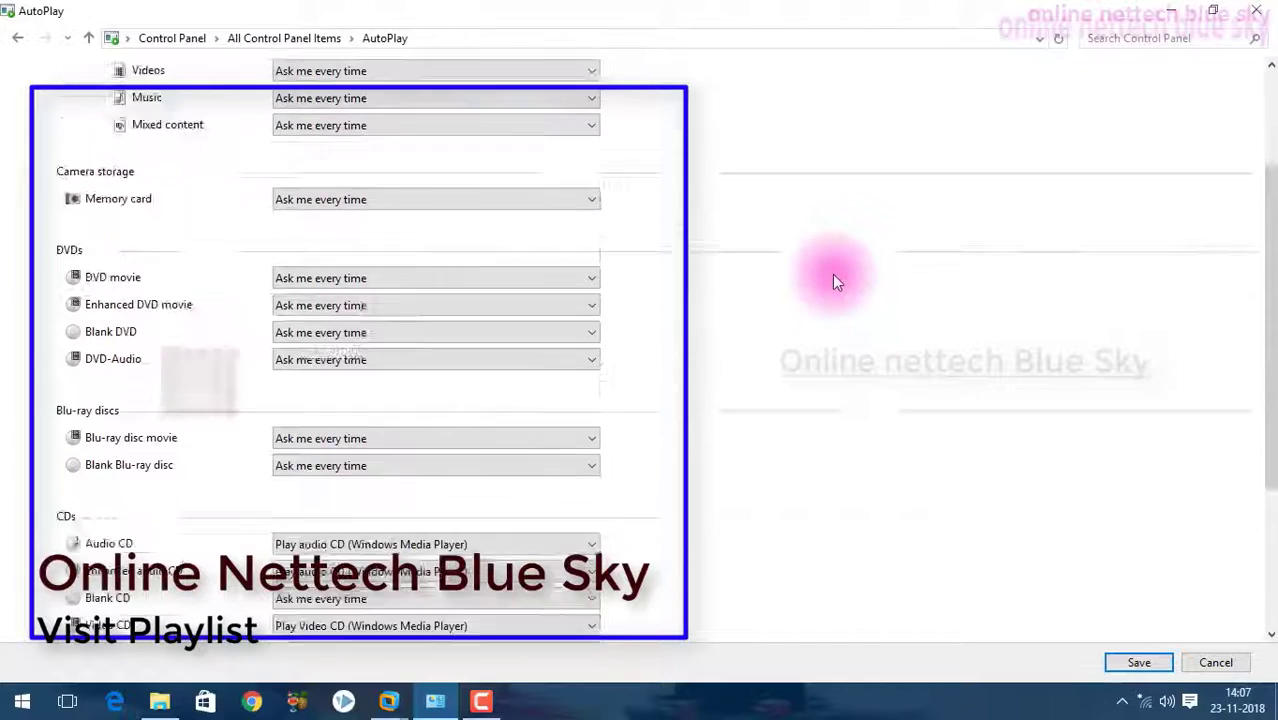
pyautogui.scroll(4, 832, 274)
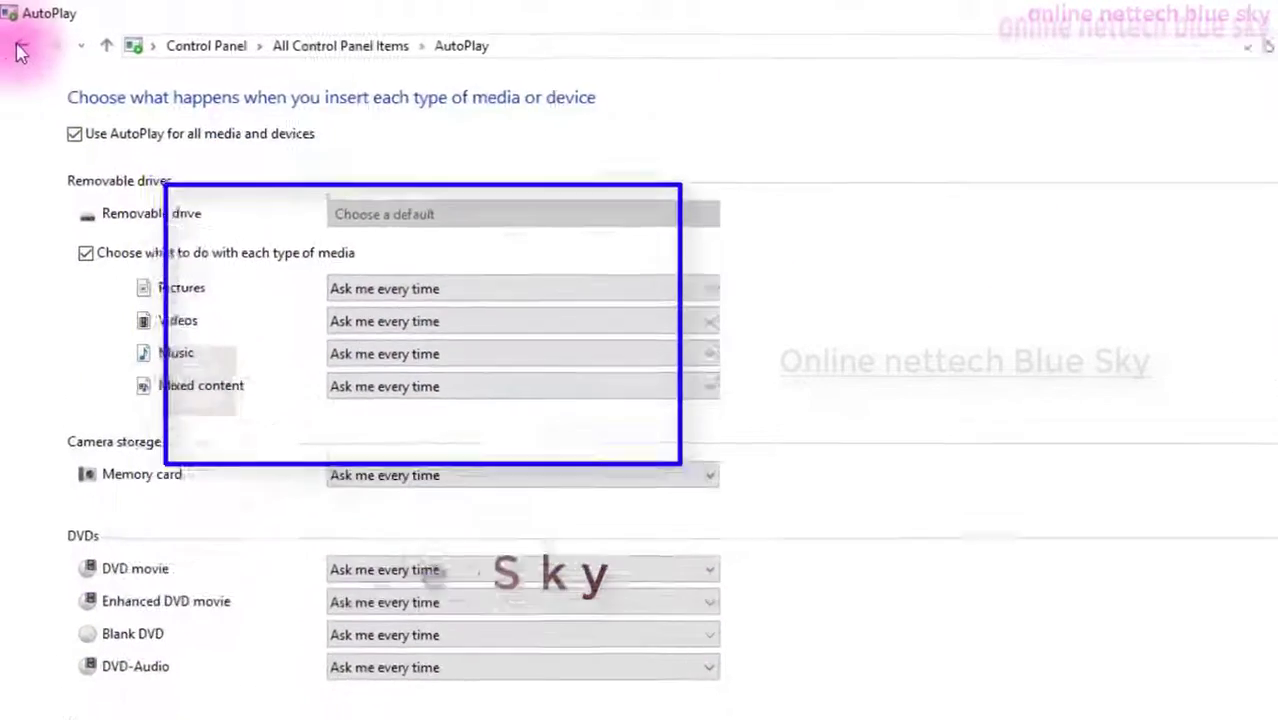
pyautogui.click(18, 46)
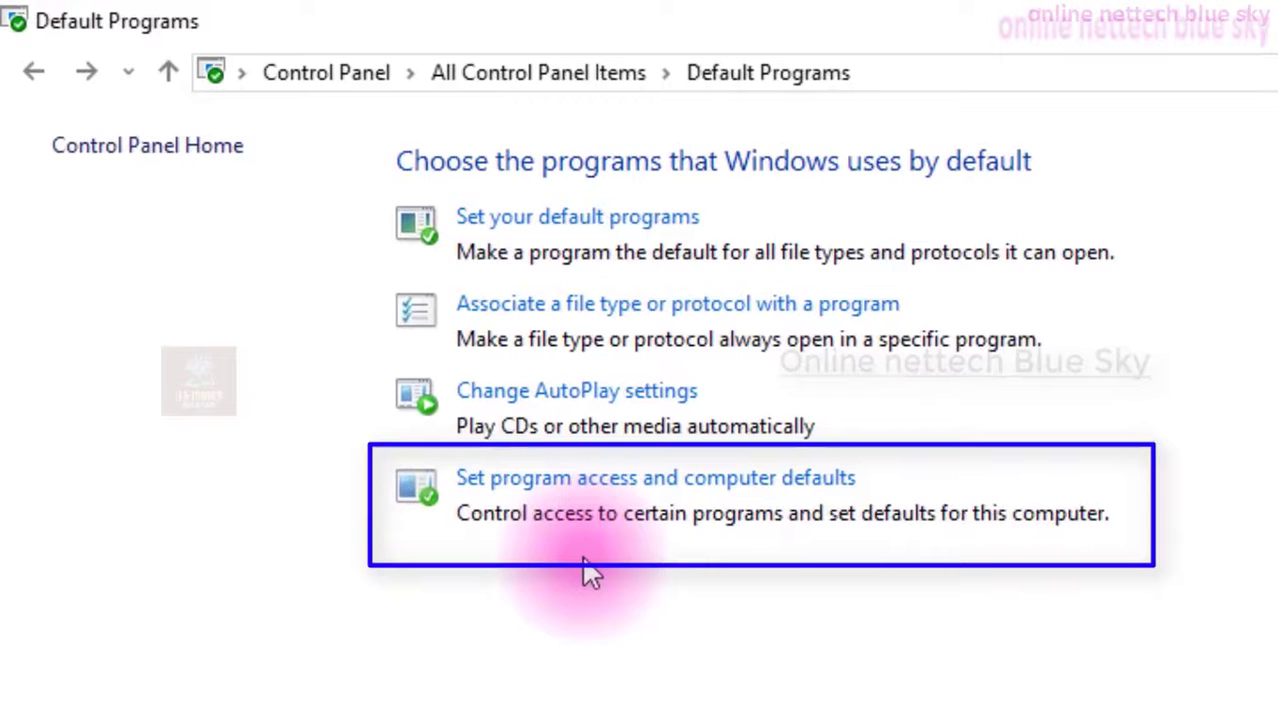
# Open Set program access and computer defaults and expand the Custom configuration.
pyautogui.click(616, 482)
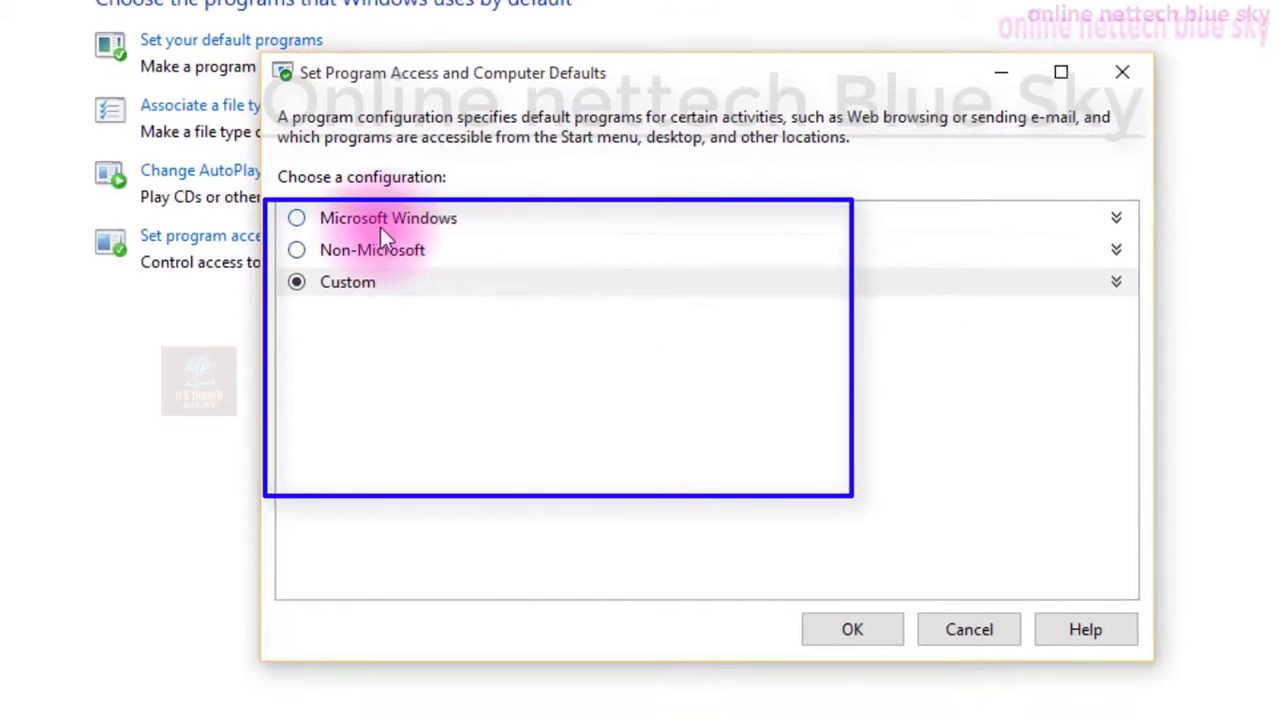
pyautogui.click(1118, 282)
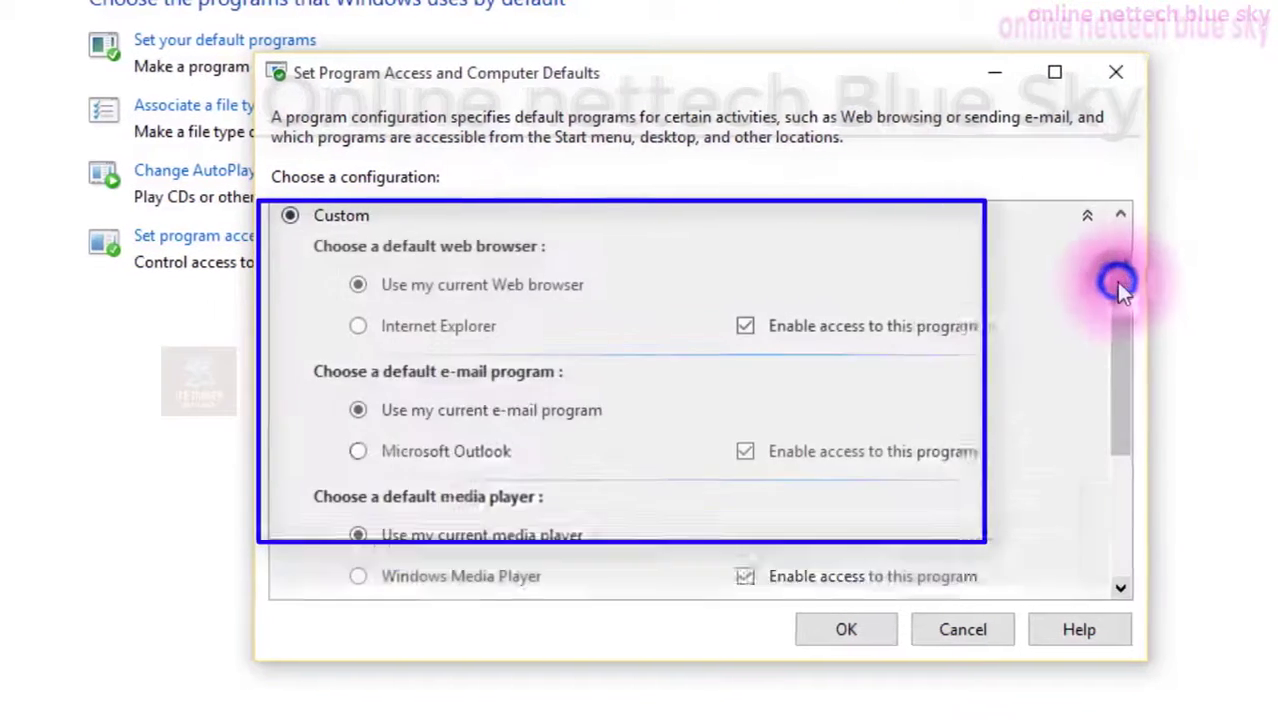
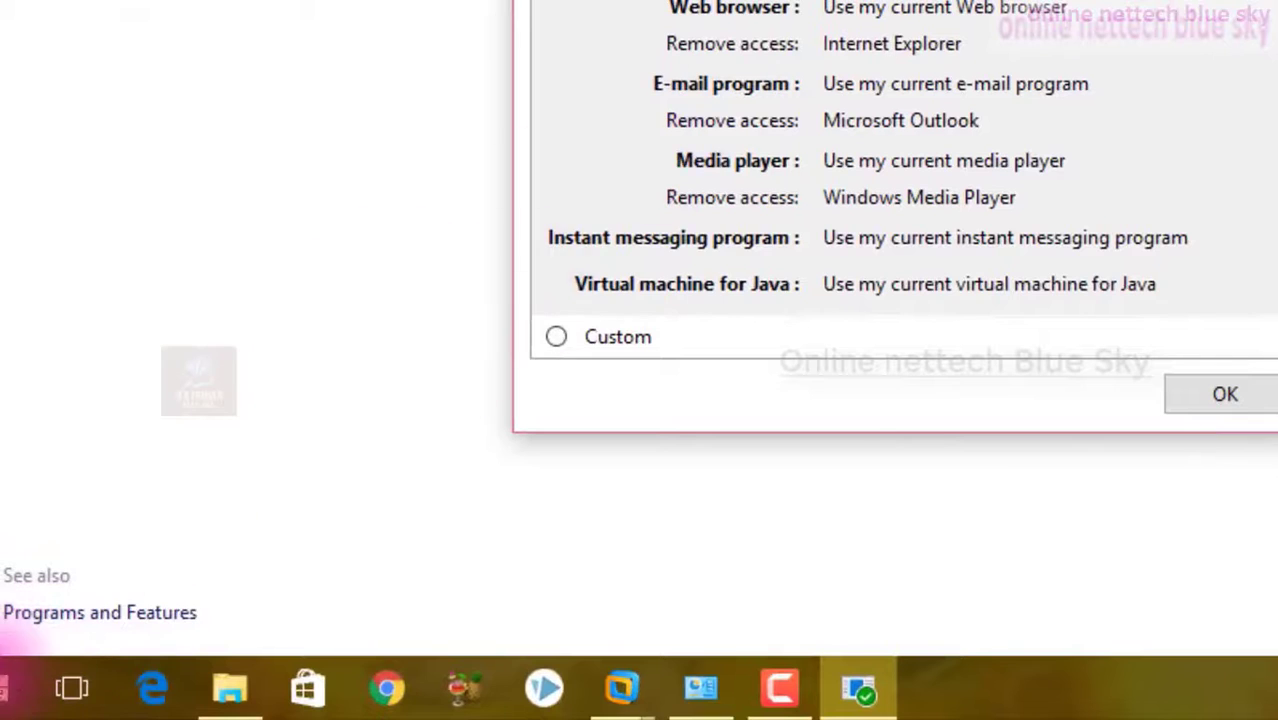
# Briefly show the Start menu, and examine the programs listed under the Non-Microsoft configuration.
pyautogui.click(2, 688)
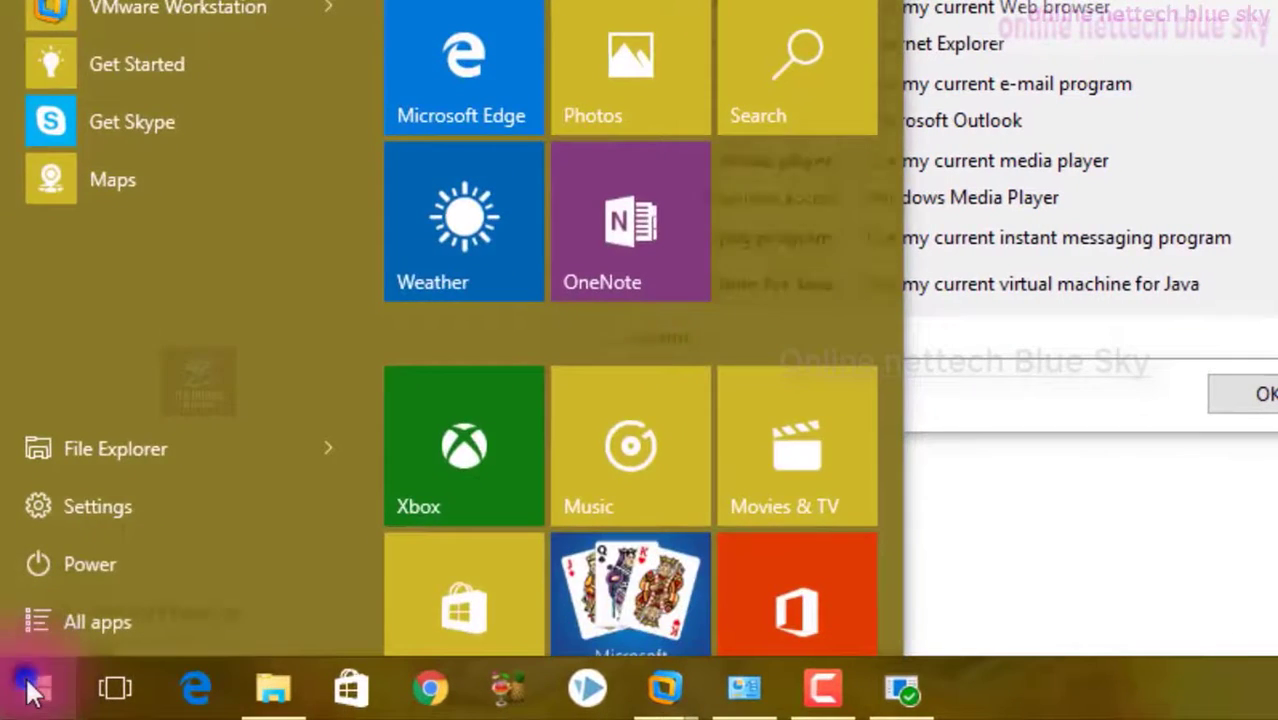
pyautogui.click(30, 688)
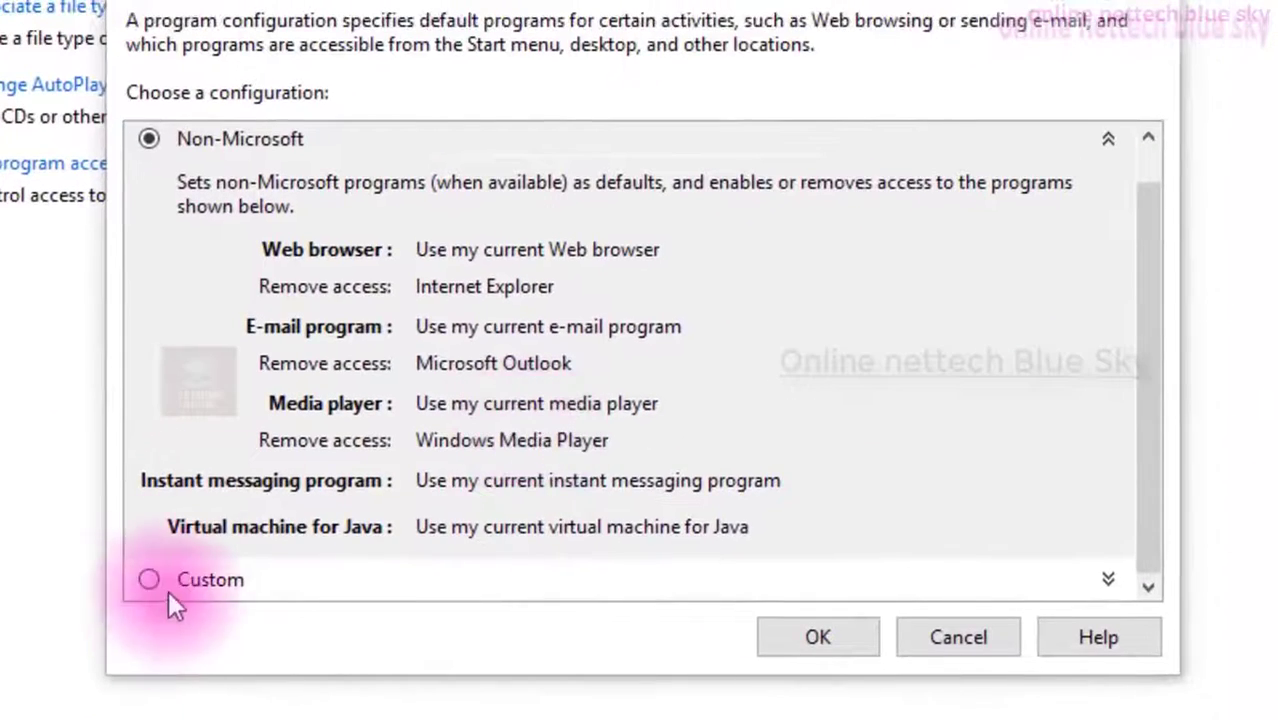
pyautogui.scroll(1, 236, 159)
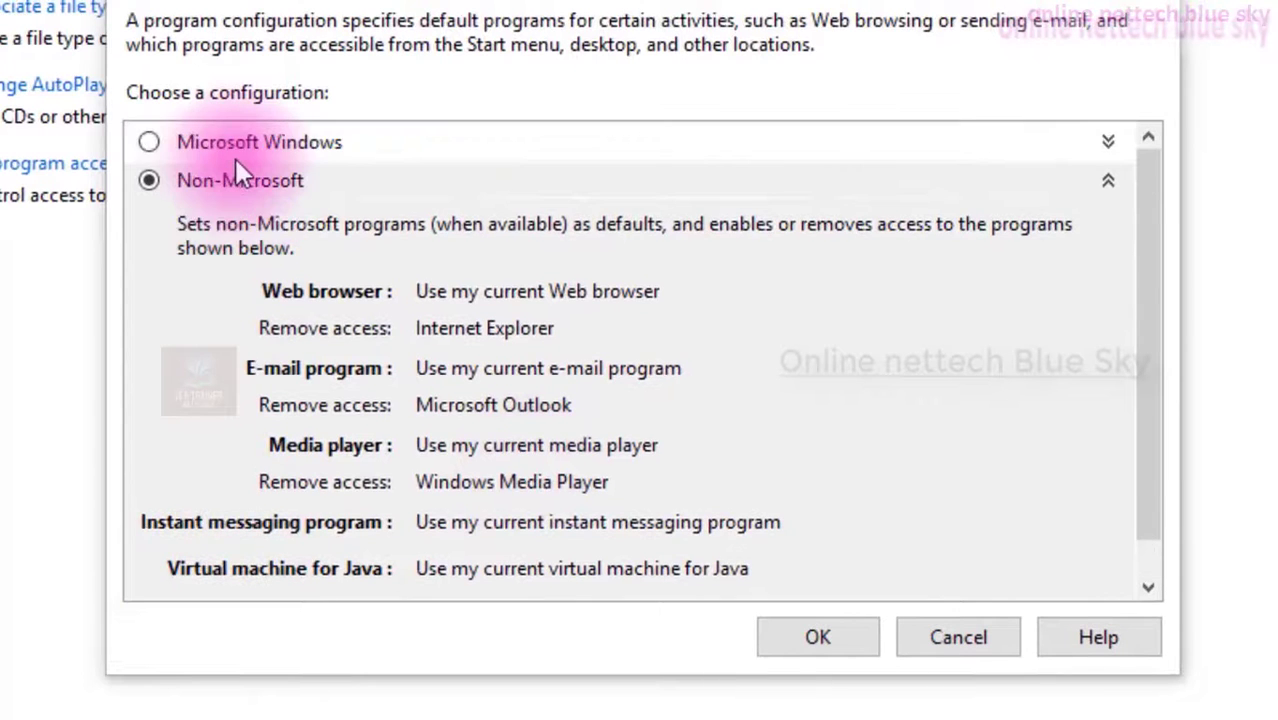
pyautogui.scroll(-1, 236, 159)
pyautogui.scroll(1, 236, 159)
pyautogui.scroll(-1, 236, 159)
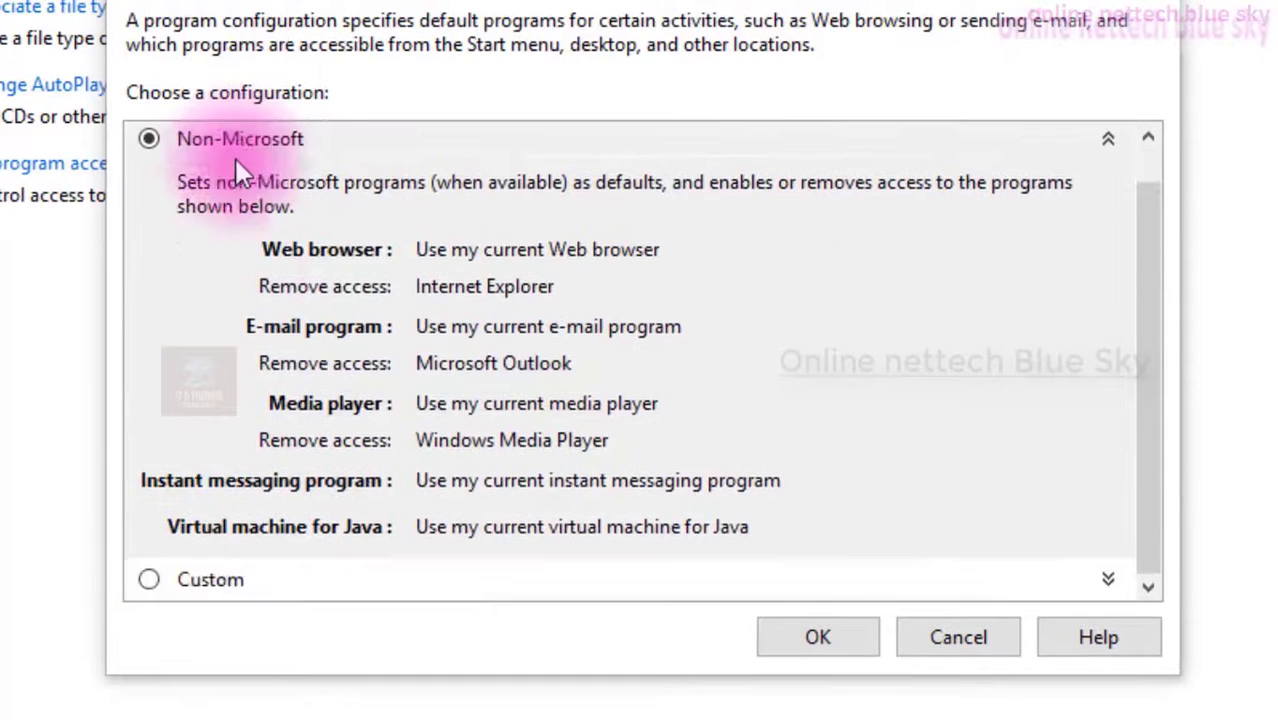
# Choose the Custom configuration to examine its default program options, and leave Default Programs without saving it.
pyautogui.click(195, 590)
pyautogui.scroll(-3, 759, 451)
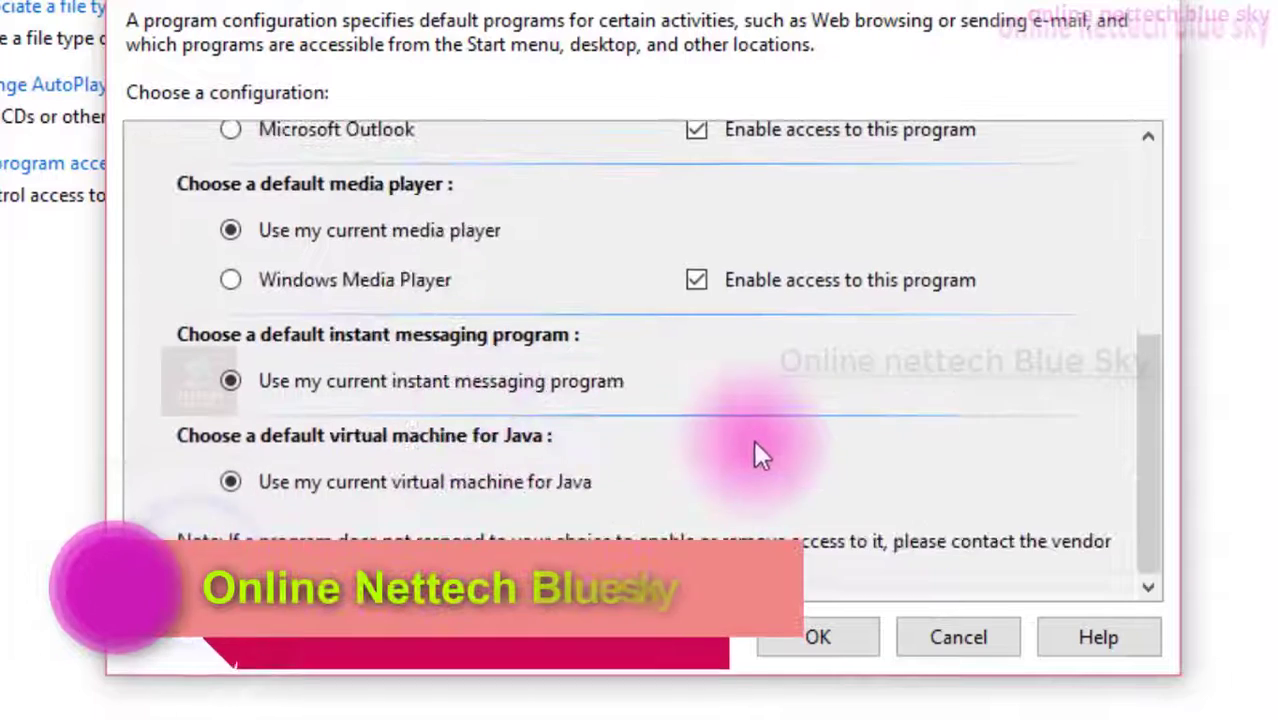
pyautogui.scroll(4, 757, 449)
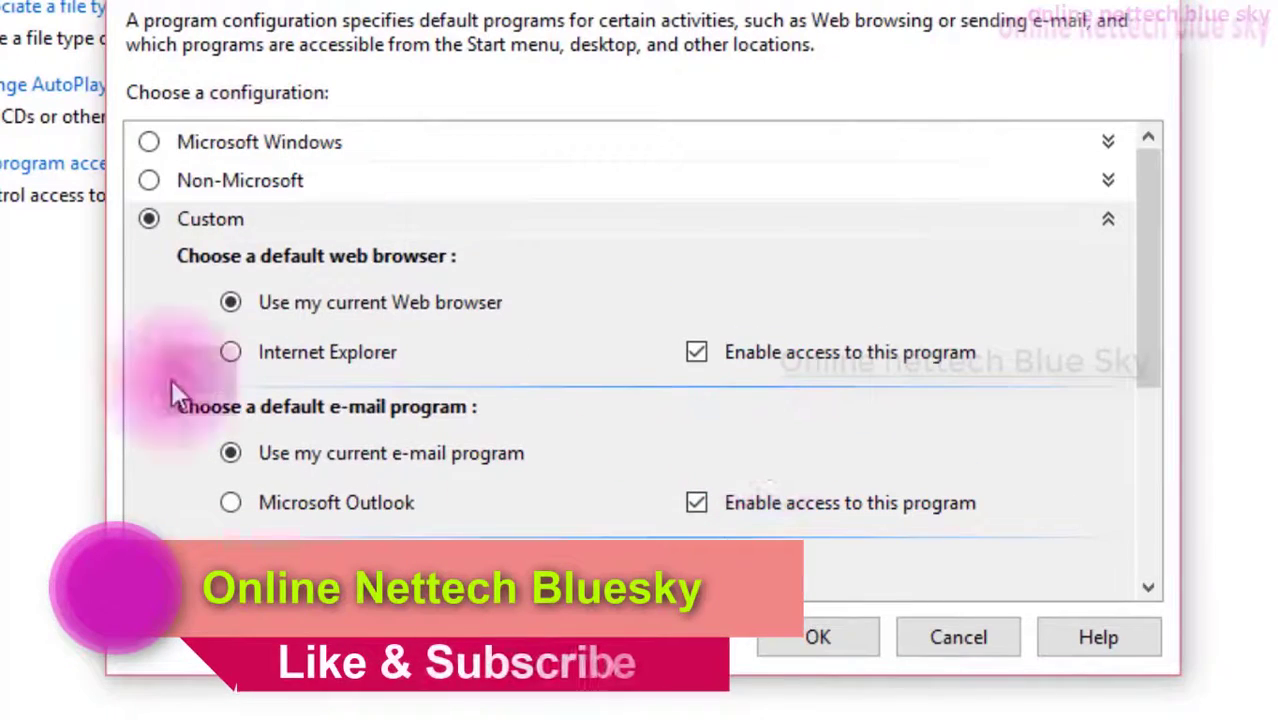
pyautogui.click(950, 641)
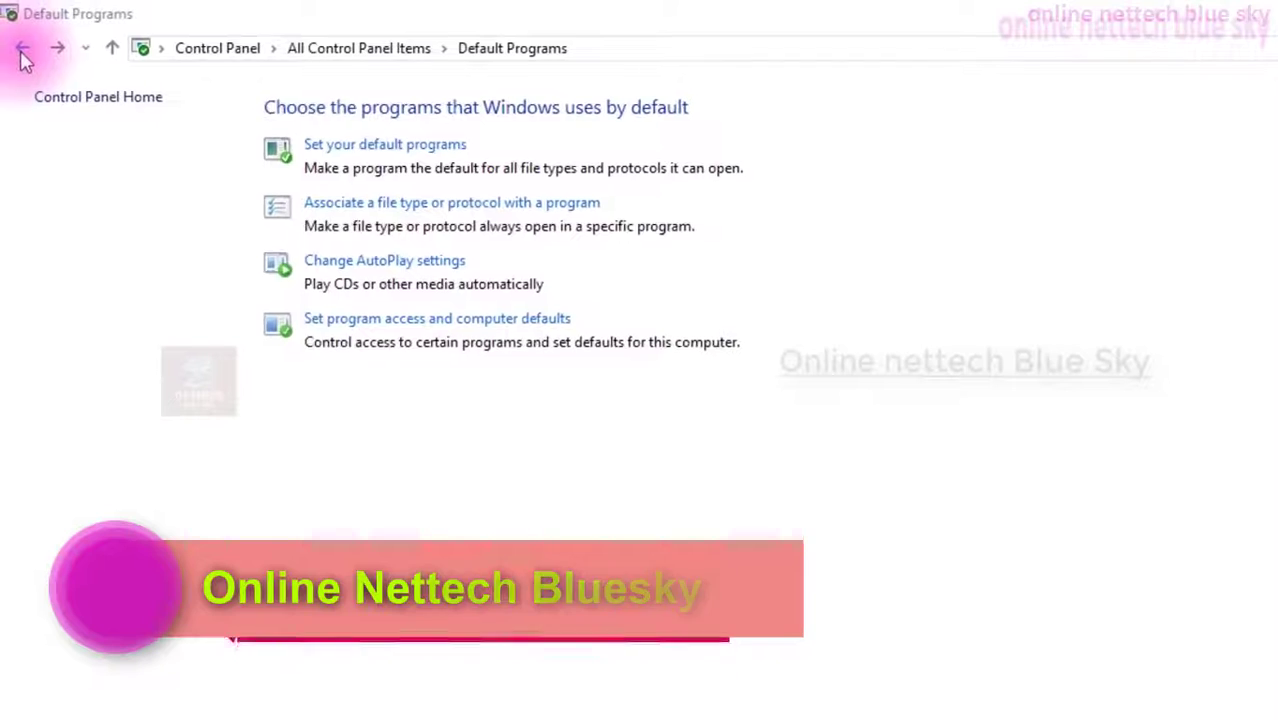
pyautogui.click(22, 50)
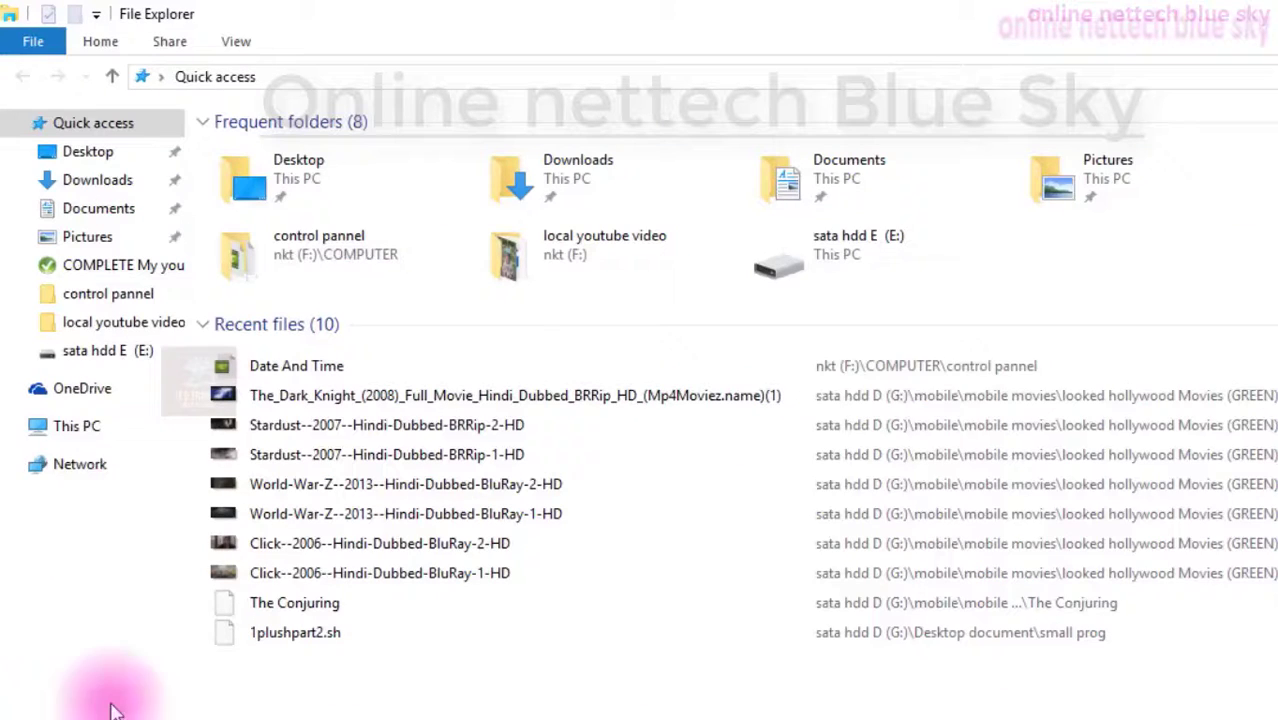
# Open the nkt (F:) drive in File Explorer and select the "Narration_window 10 Information & Setting part 1yuyuiyuyuy 1" audio file.
pyautogui.click(70, 425)
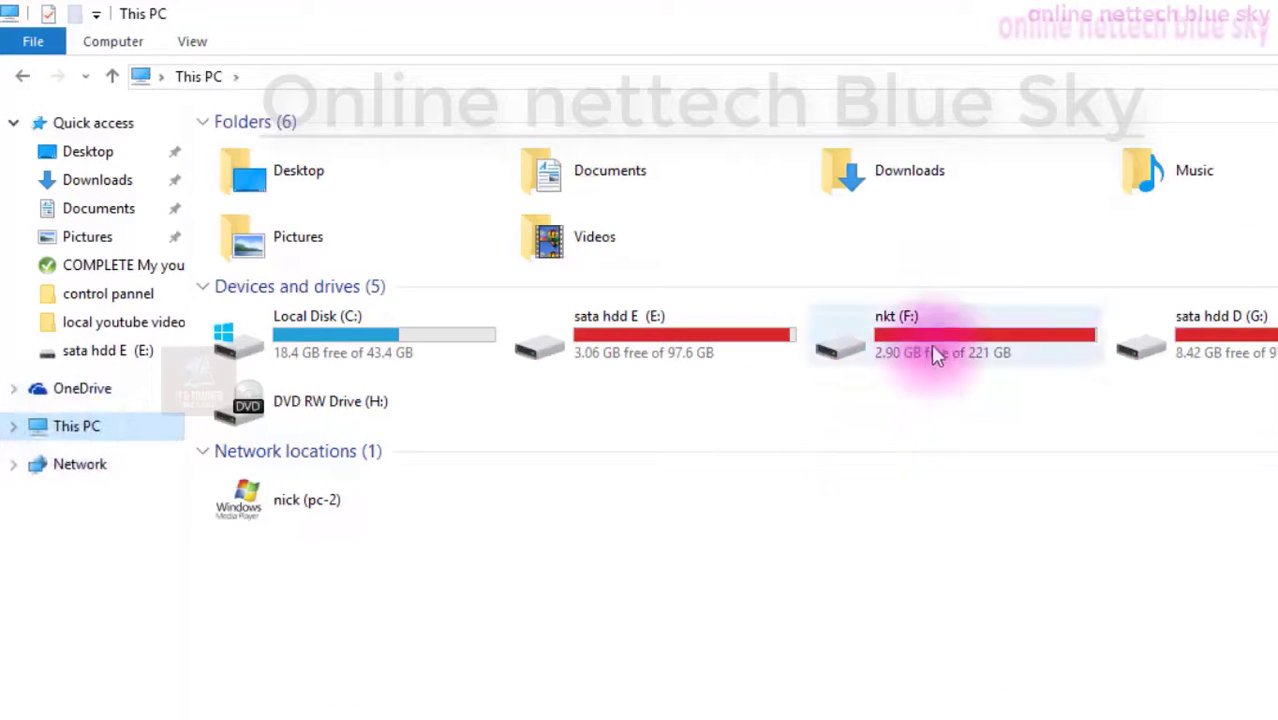
pyautogui.doubleClick(933, 354)
pyautogui.scroll(-2, 933, 354)
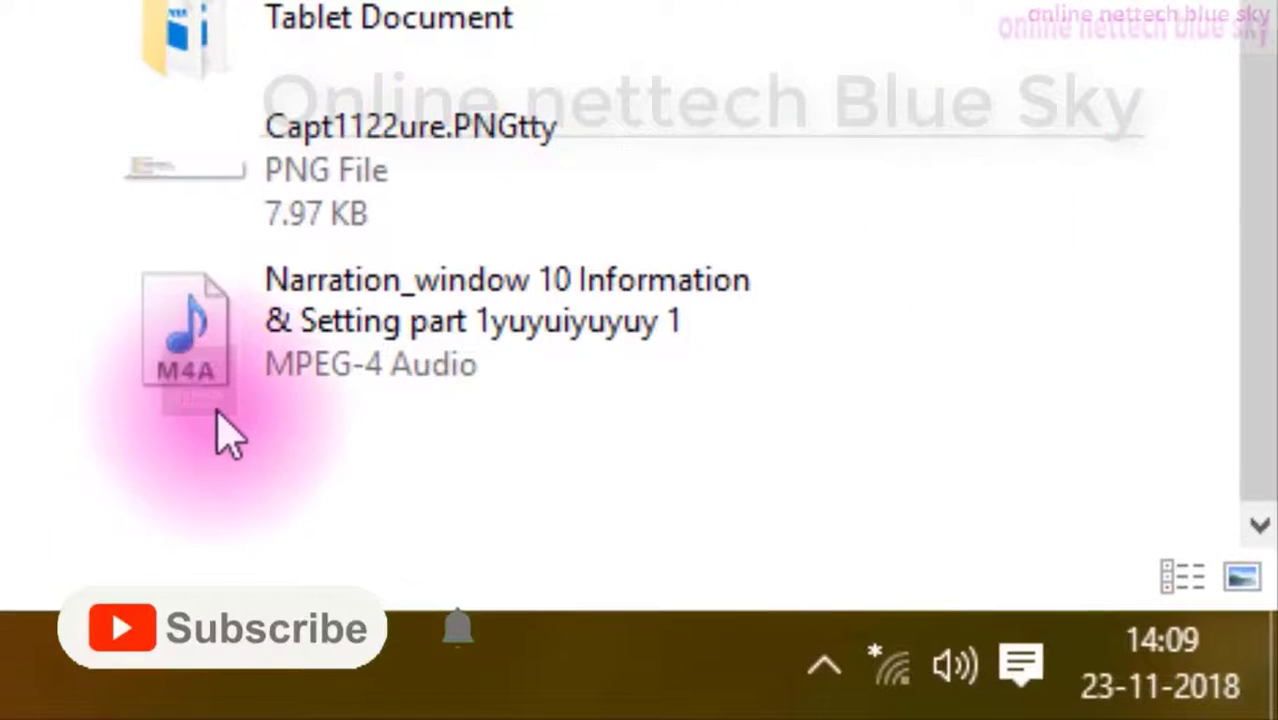
pyautogui.scroll(3, 237, 450)
pyautogui.scroll(-3, 310, 455)
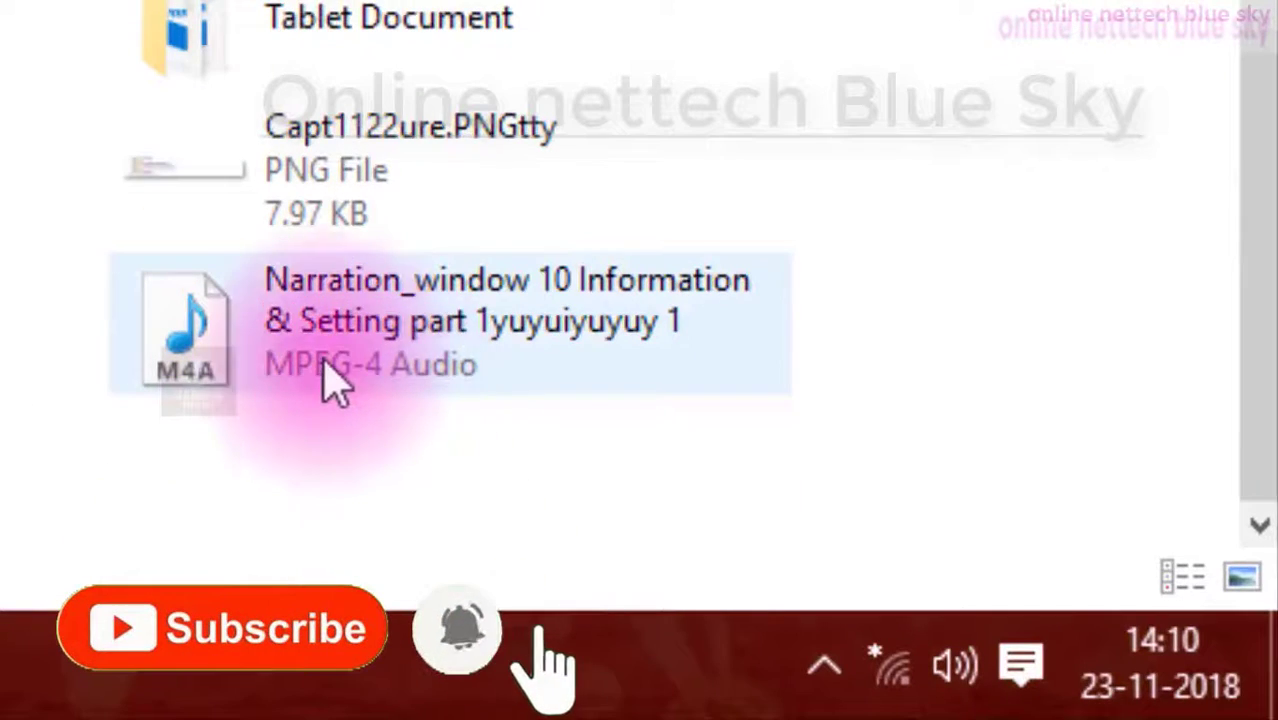
pyautogui.moveTo(330, 380)
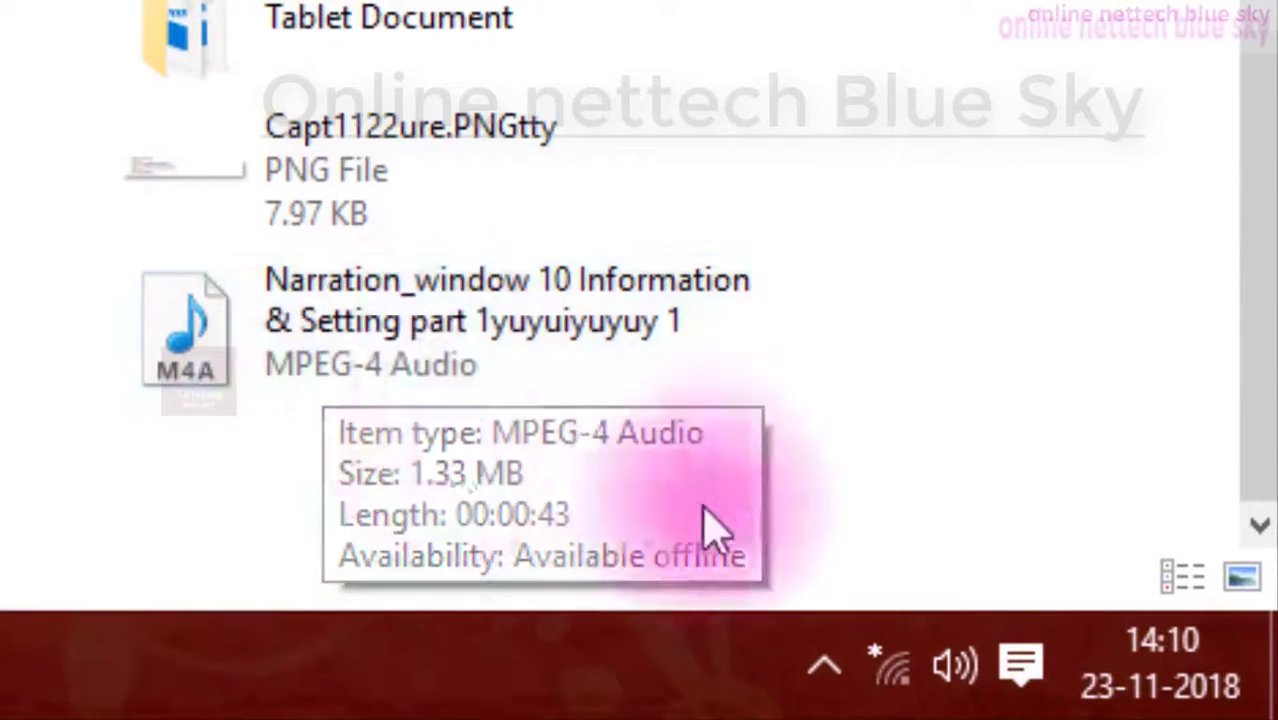
pyautogui.click(342, 370)
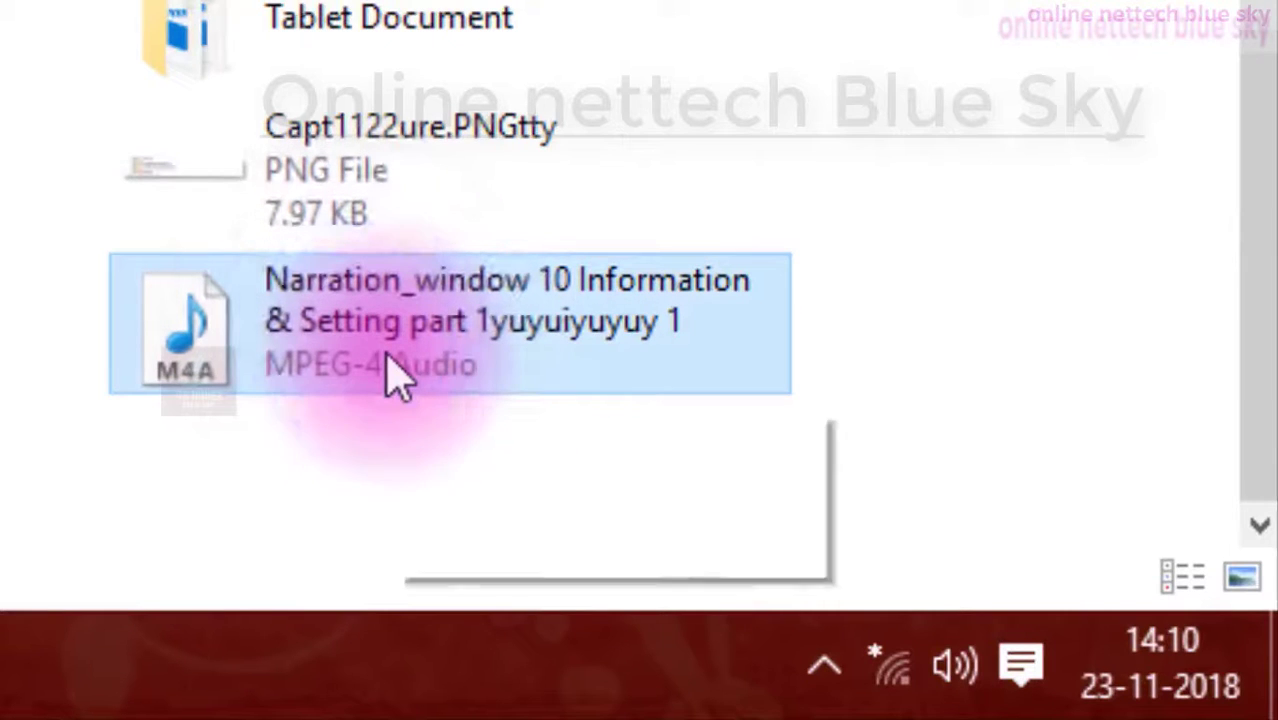
# Play the selected narration audio file in its default player, maximize the player window, and close it.
pyautogui.moveTo(392, 375)
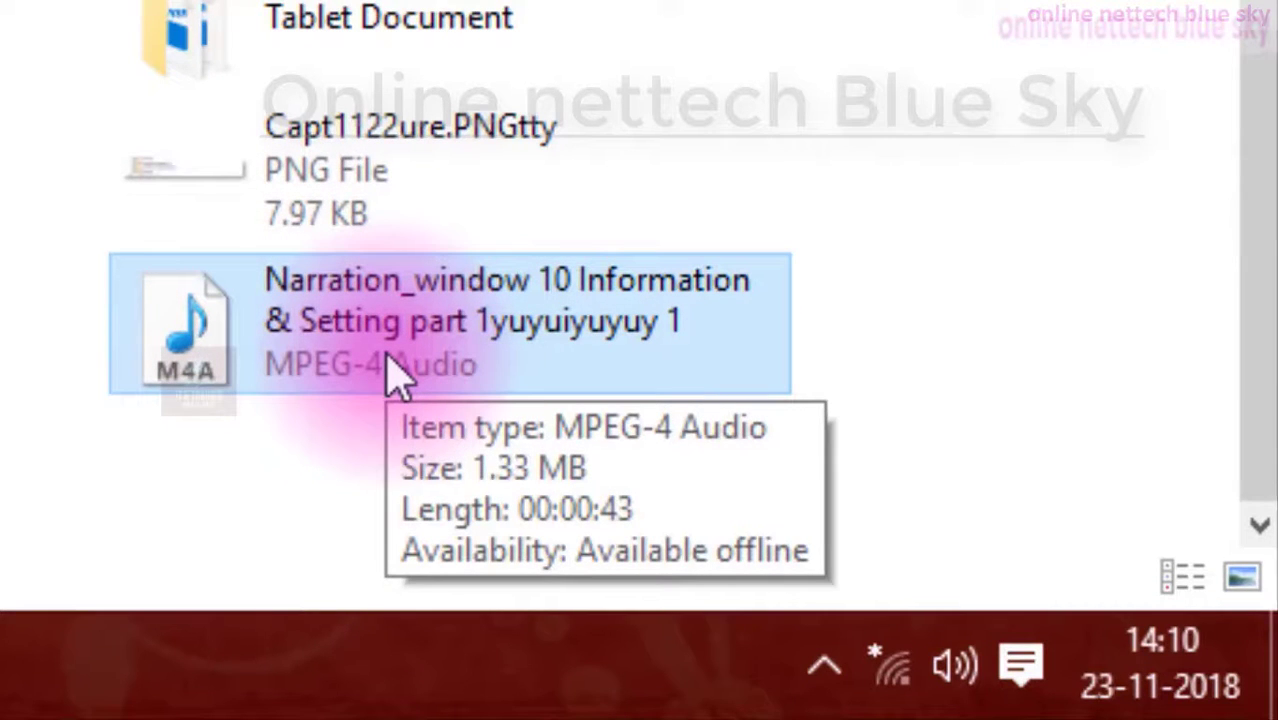
pyautogui.click(392, 375)
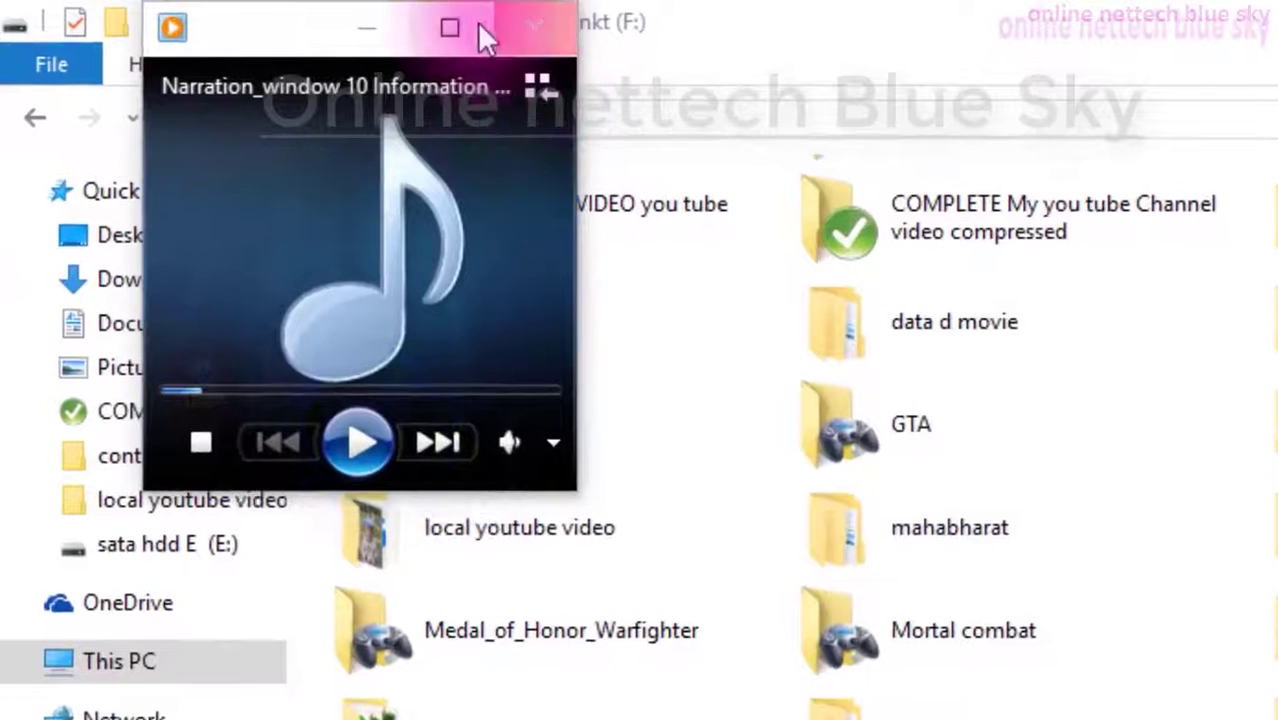
pyautogui.click(478, 26)
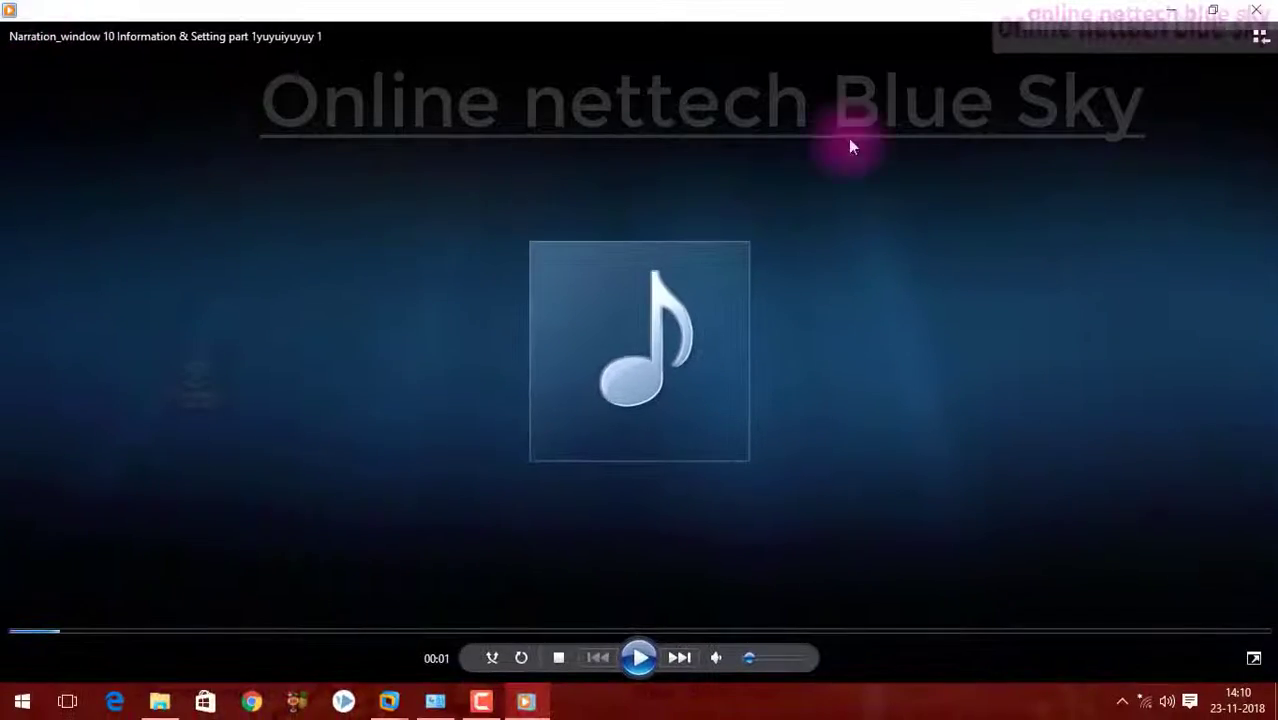
pyautogui.click(1271, 11)
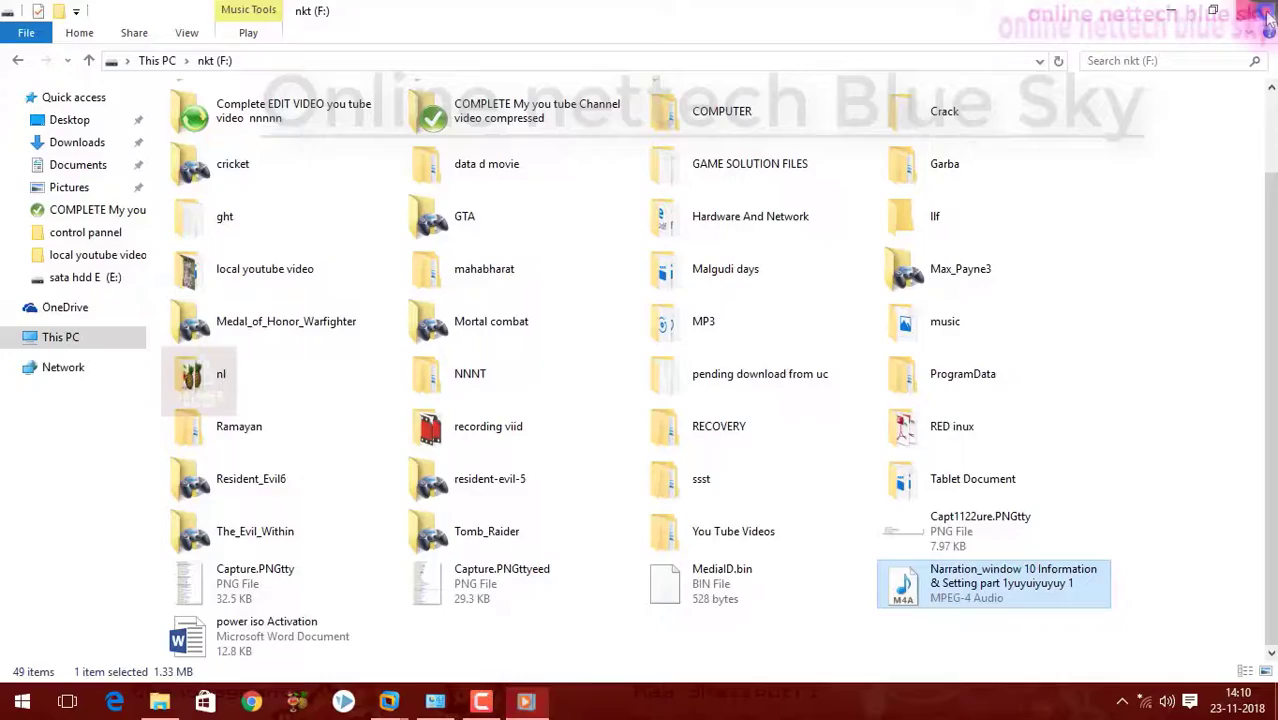
# Open the narration audio file with VLC media player, and close the player.
pyautogui.rightClick(970, 582)
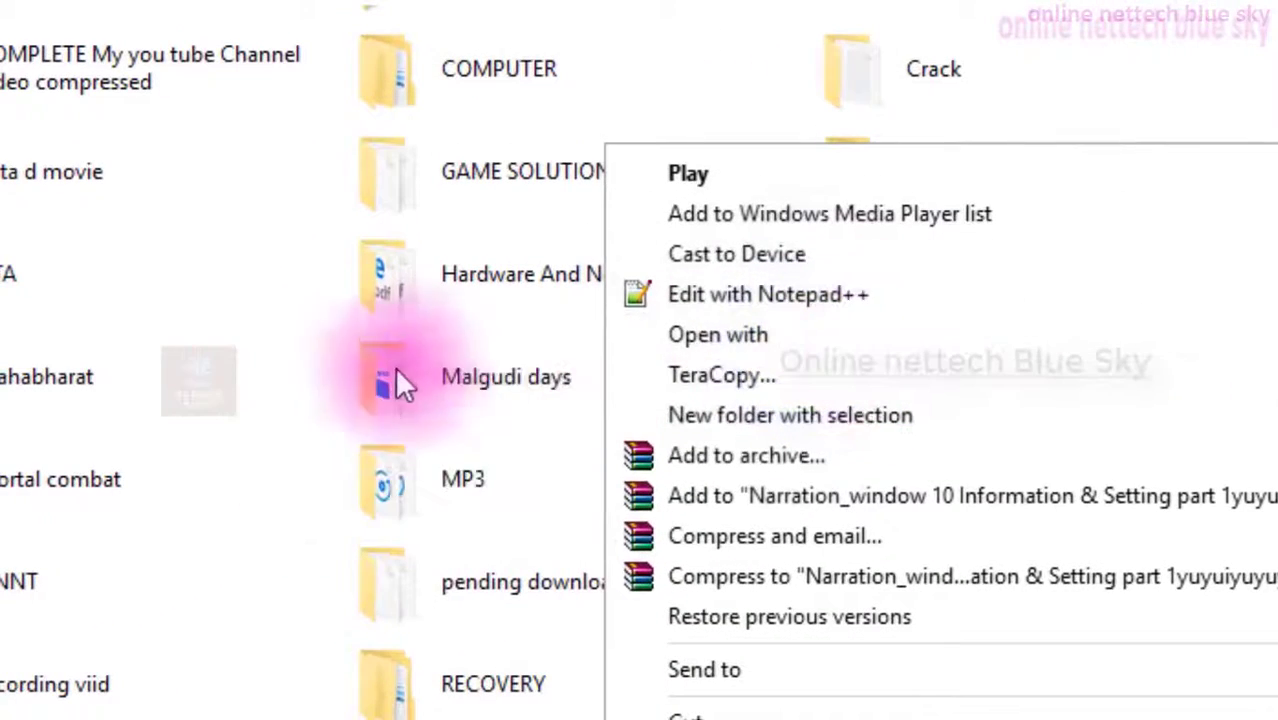
pyautogui.moveTo(746, 337)
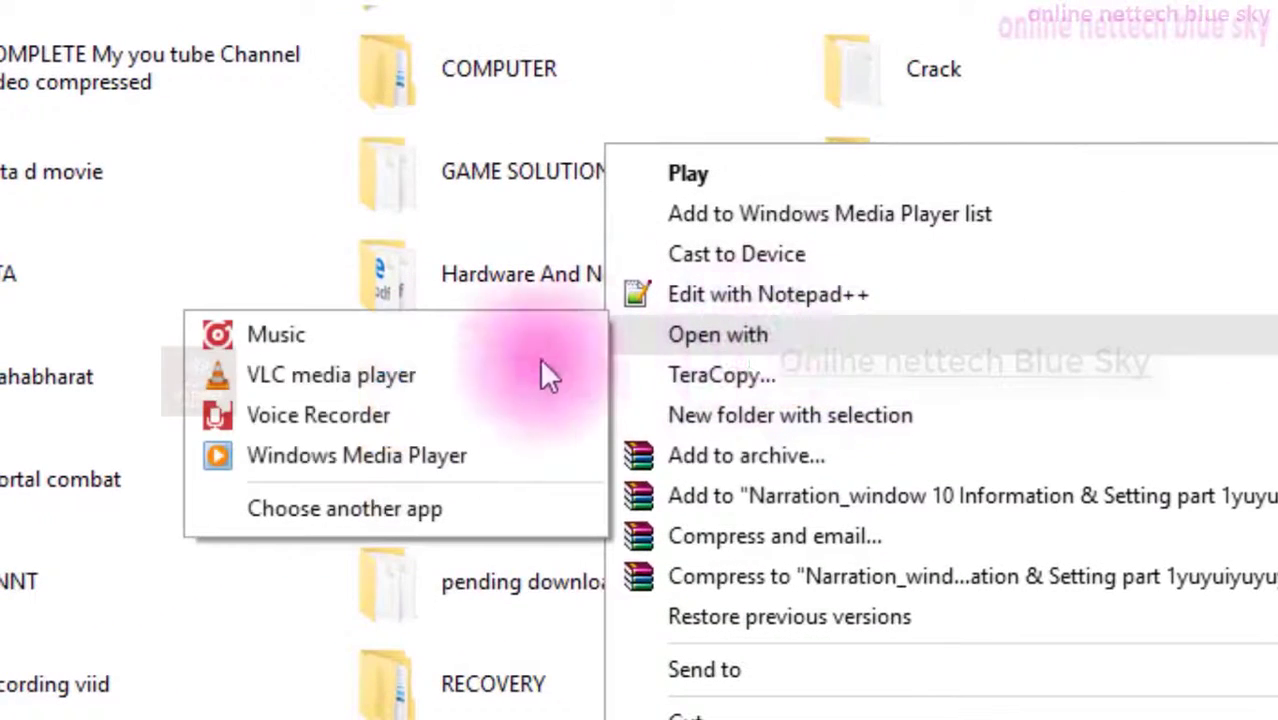
pyautogui.click(412, 388)
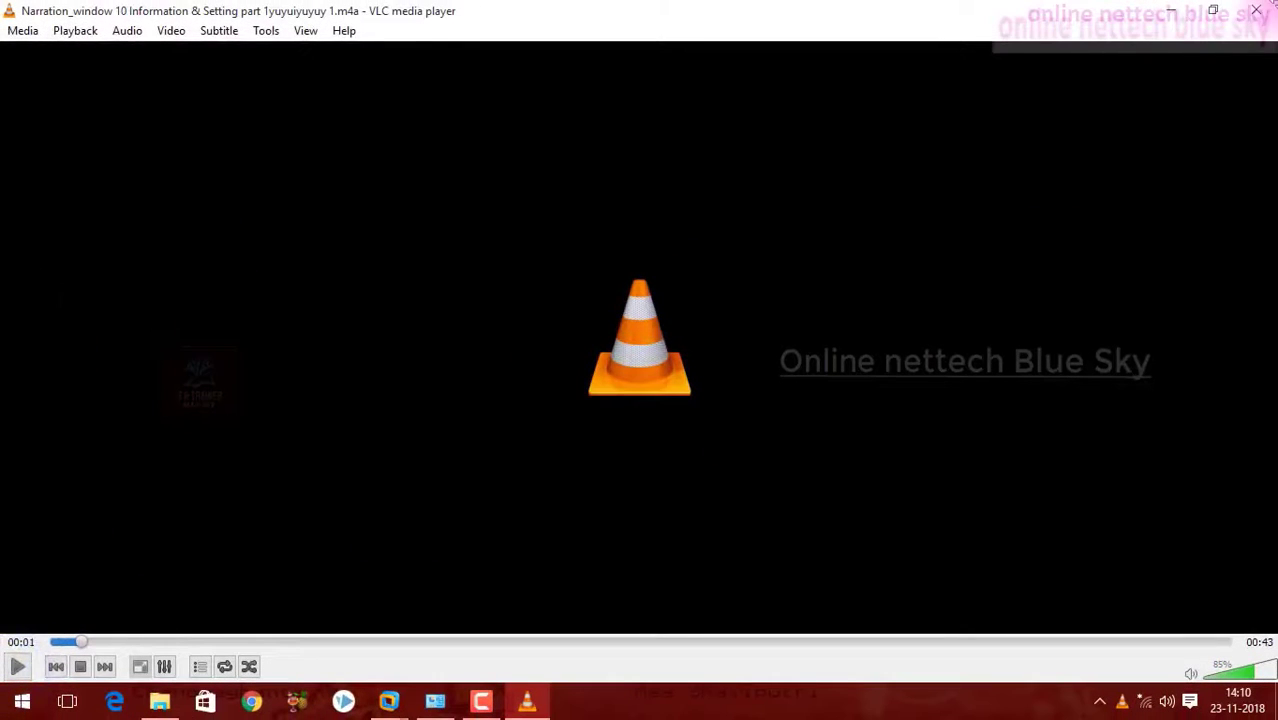
pyautogui.click(1262, 14)
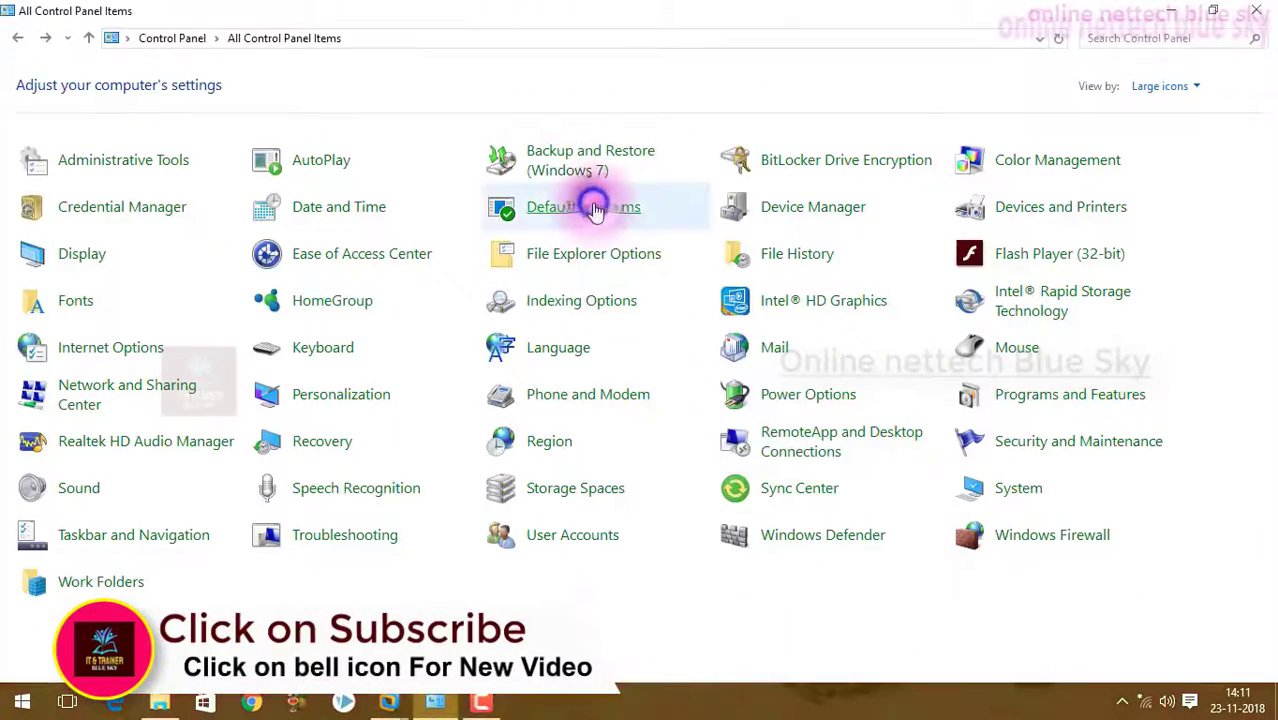
# Visit Default Programs, return to the nkt (F:) drive, and make VLC media player always open .m4a files using the narration audio file.
pyautogui.click(595, 210)
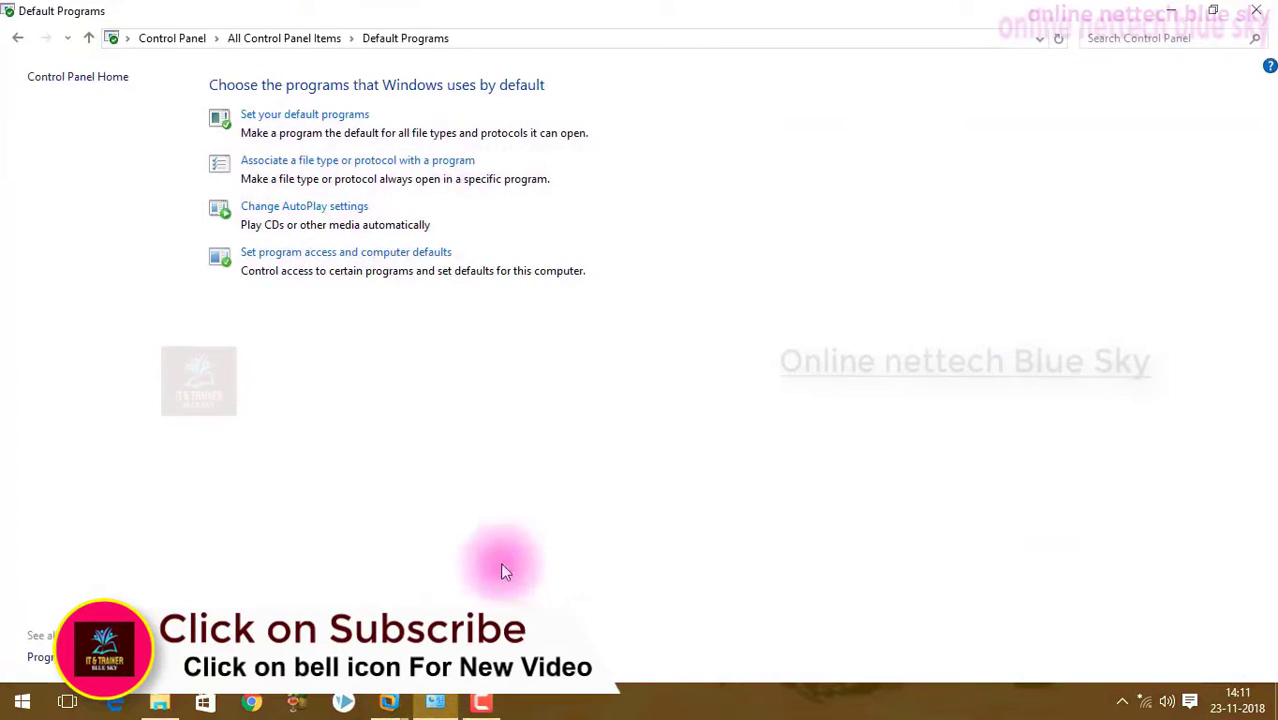
pyautogui.click(178, 704)
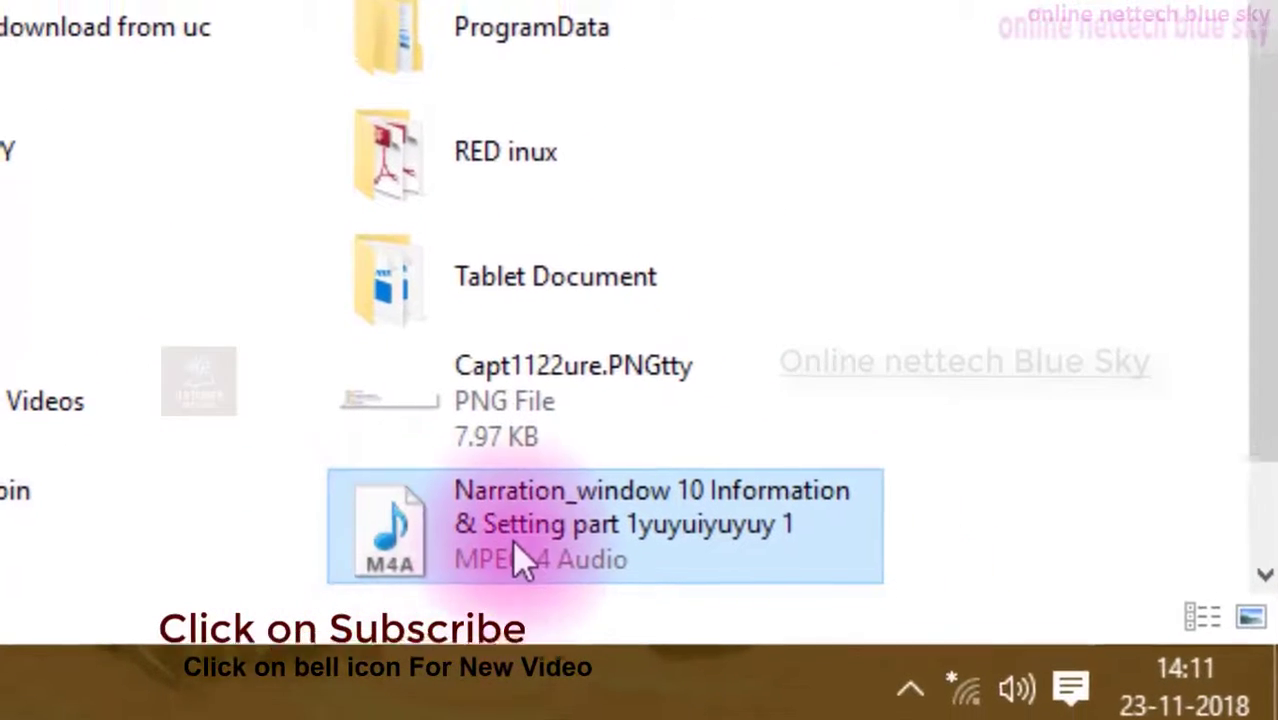
pyautogui.rightClick(514, 542)
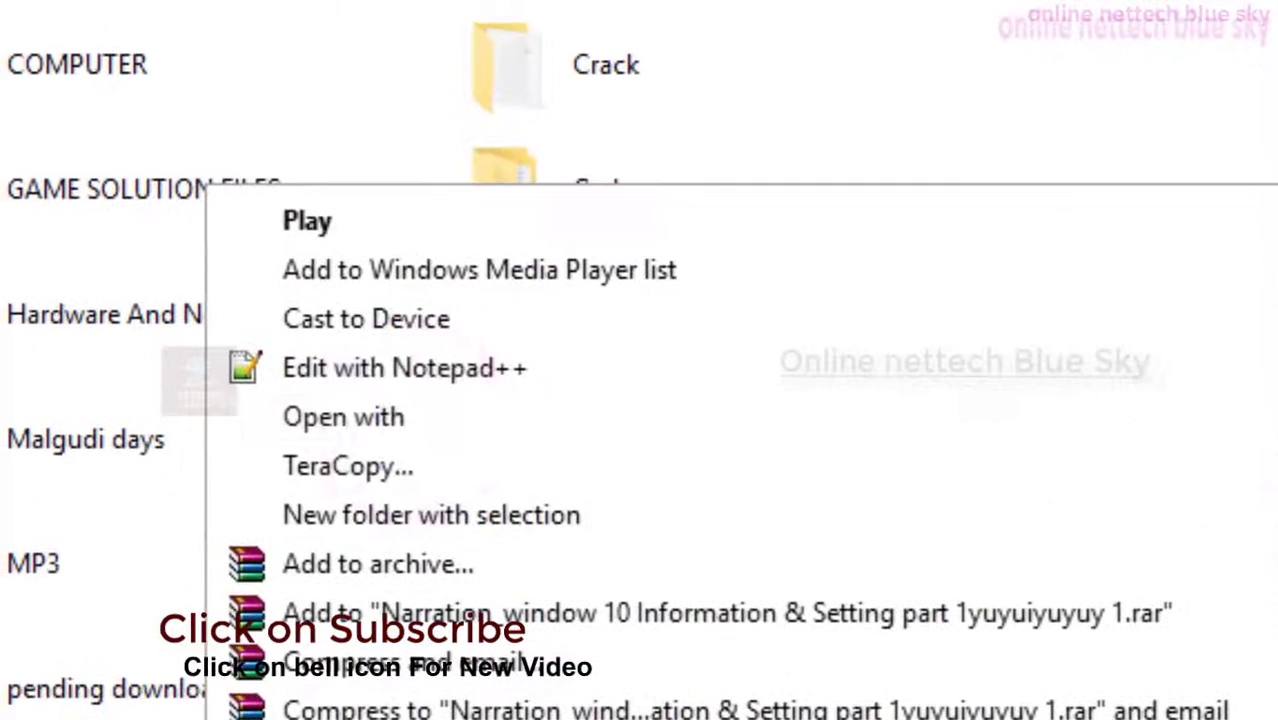
pyautogui.moveTo(412, 424)
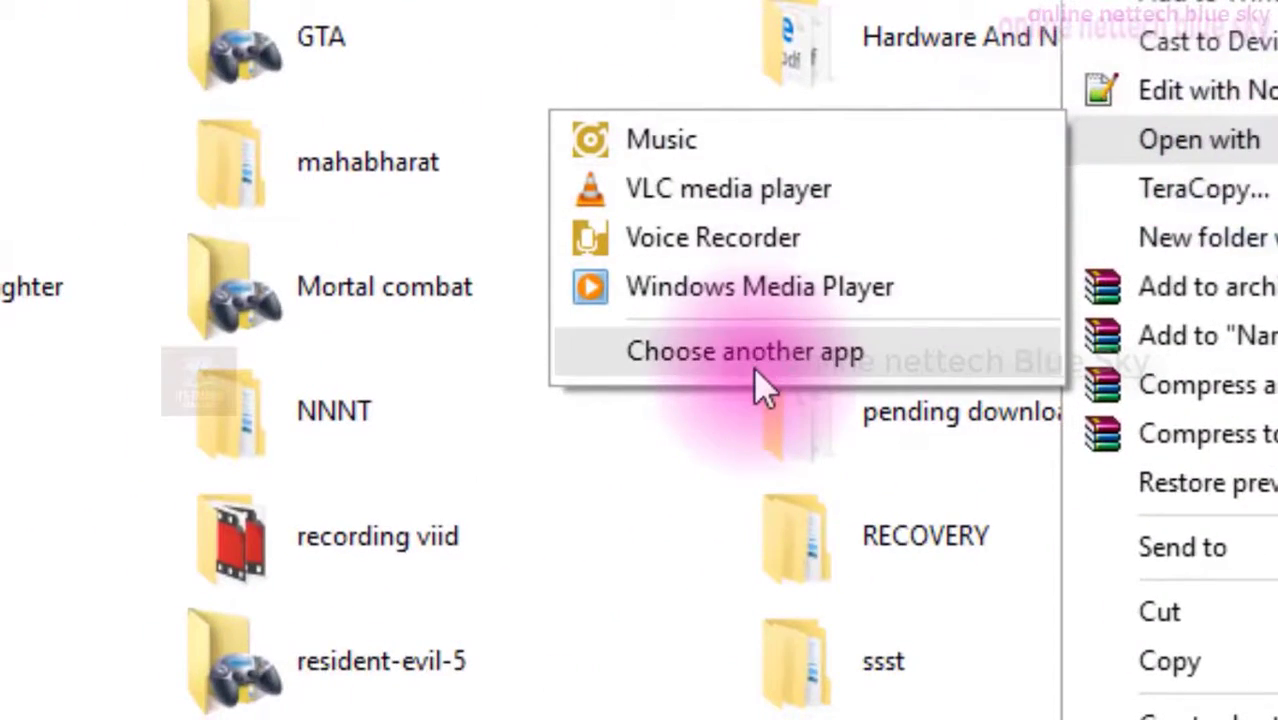
pyautogui.click(757, 372)
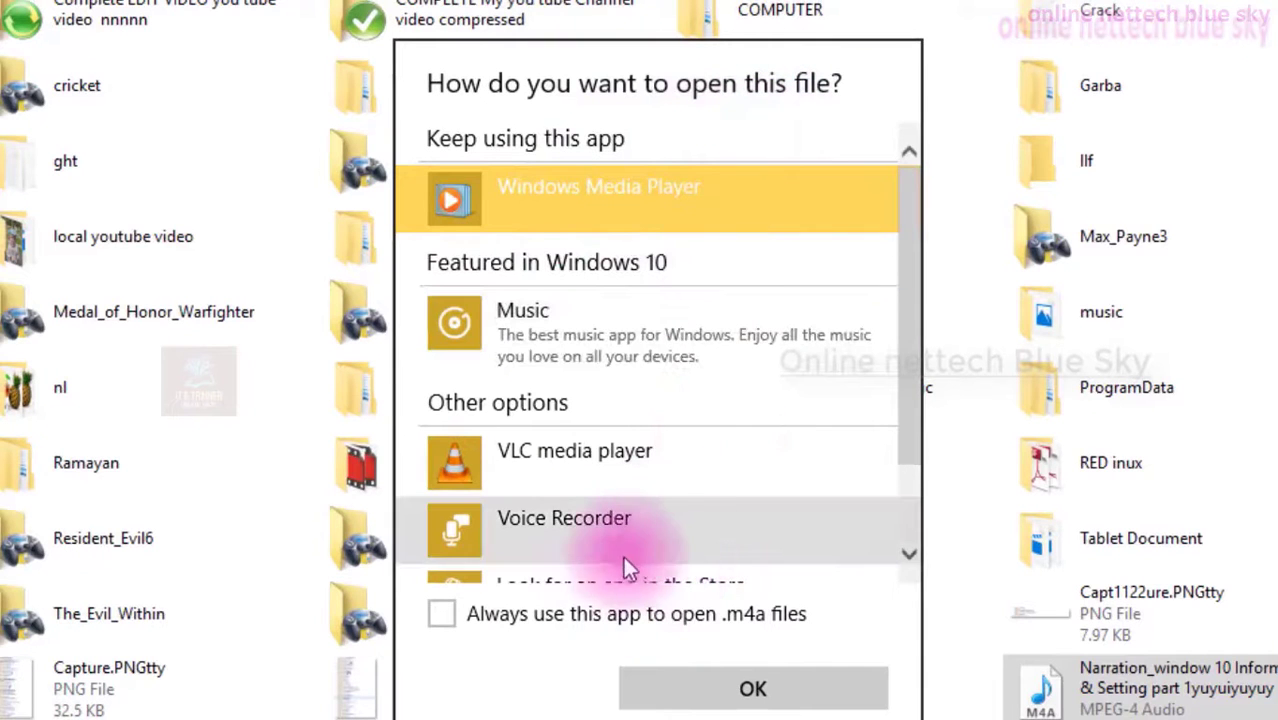
pyautogui.click(635, 479)
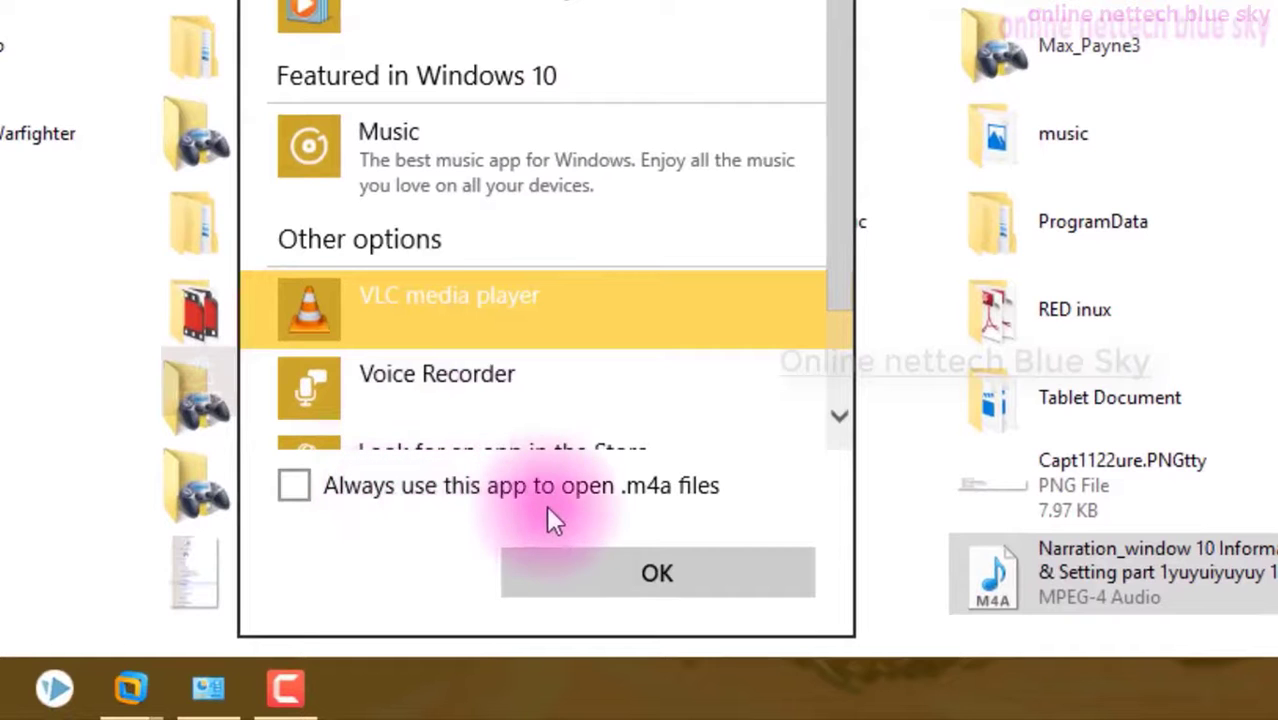
pyautogui.click(501, 491)
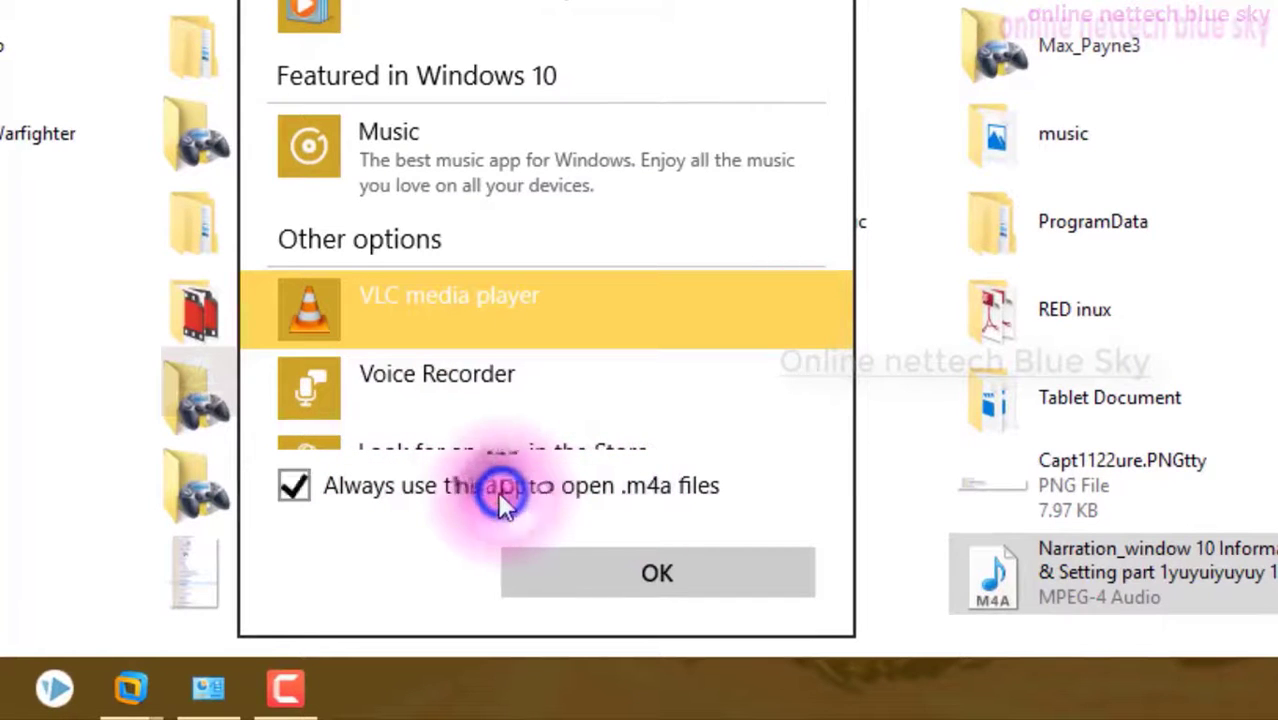
pyautogui.click(611, 573)
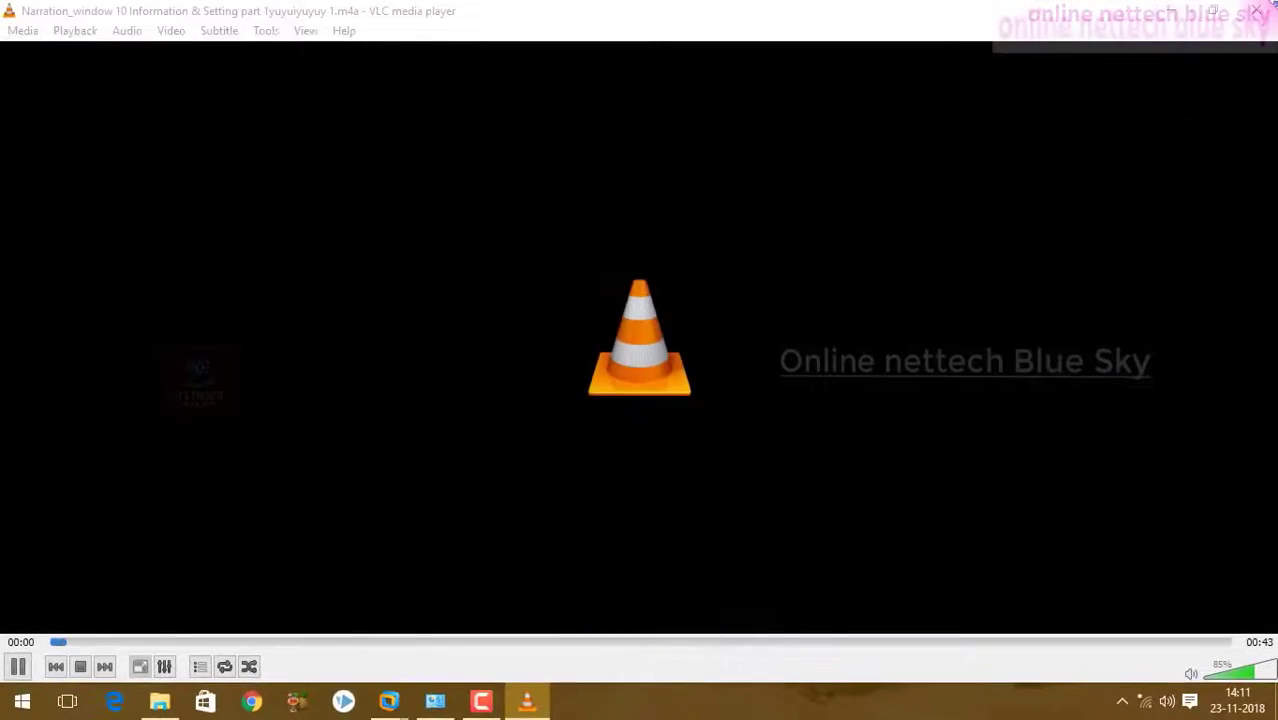
pyautogui.click(1256, 12)
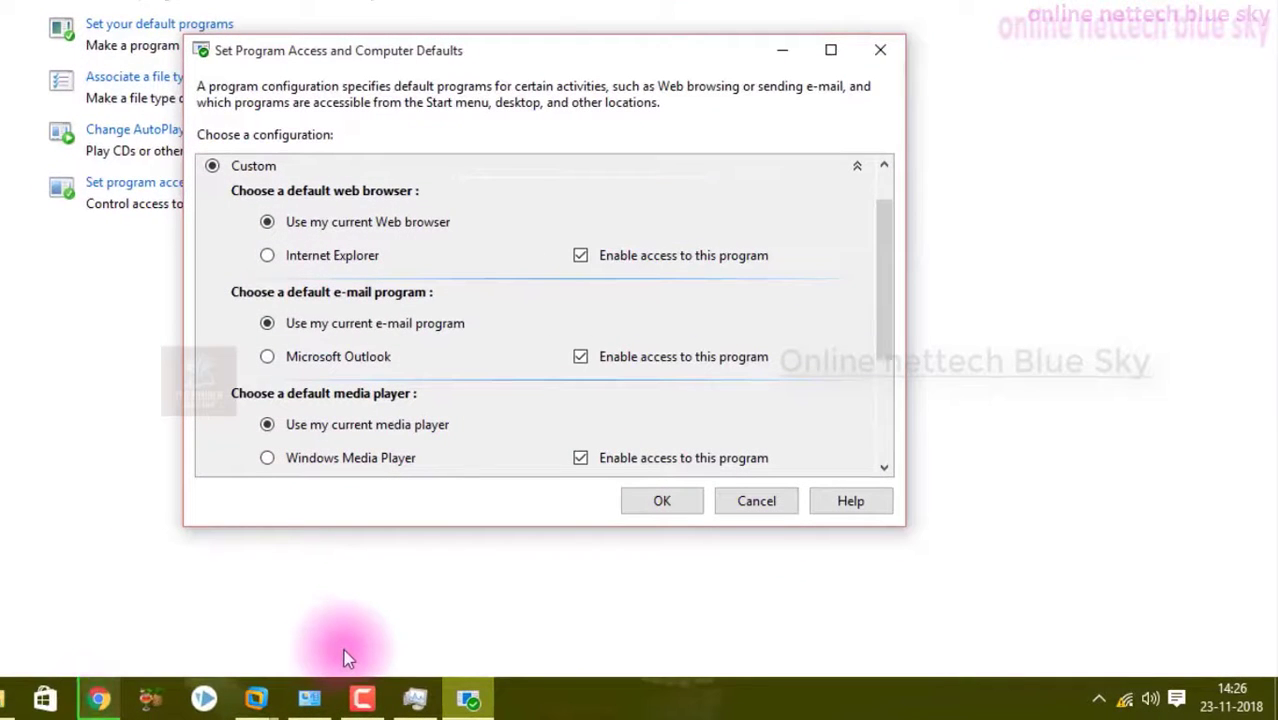
# Cancel Set Program Access and Computer Defaults, and open Device Manager from Control Panel to examine its device categories in a maximized window.
pyautogui.click(752, 503)
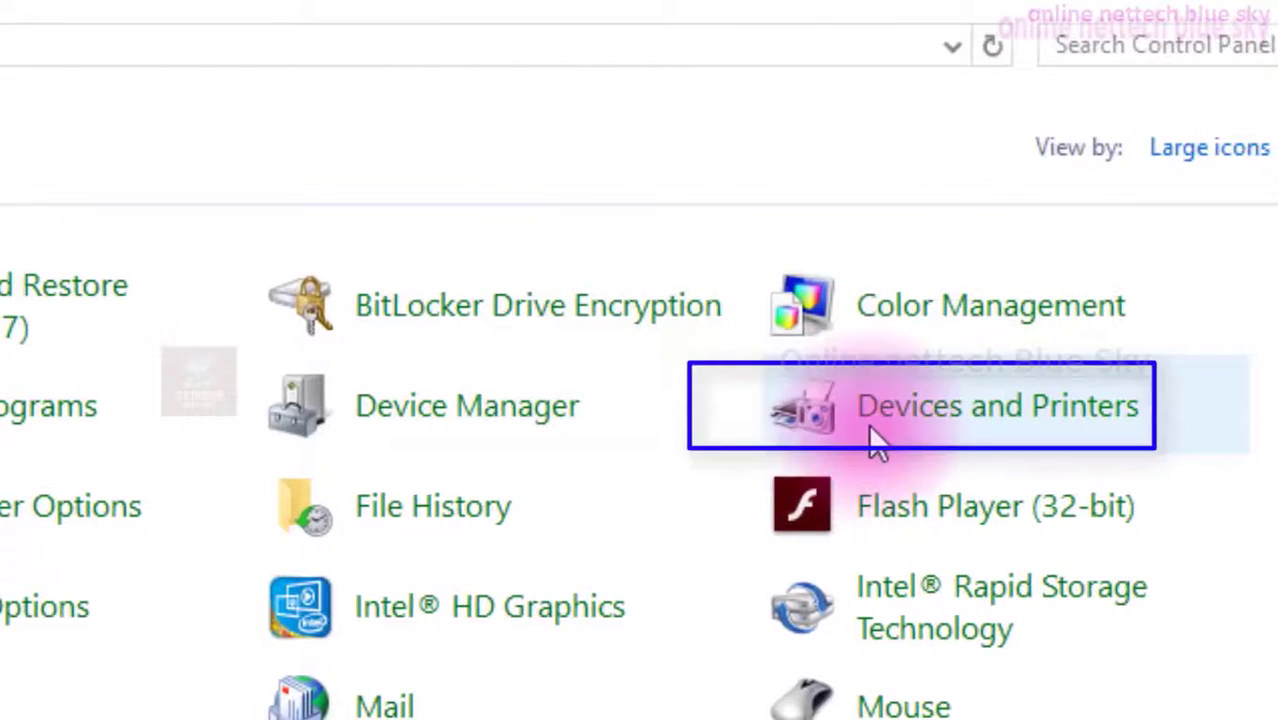
pyautogui.click(515, 432)
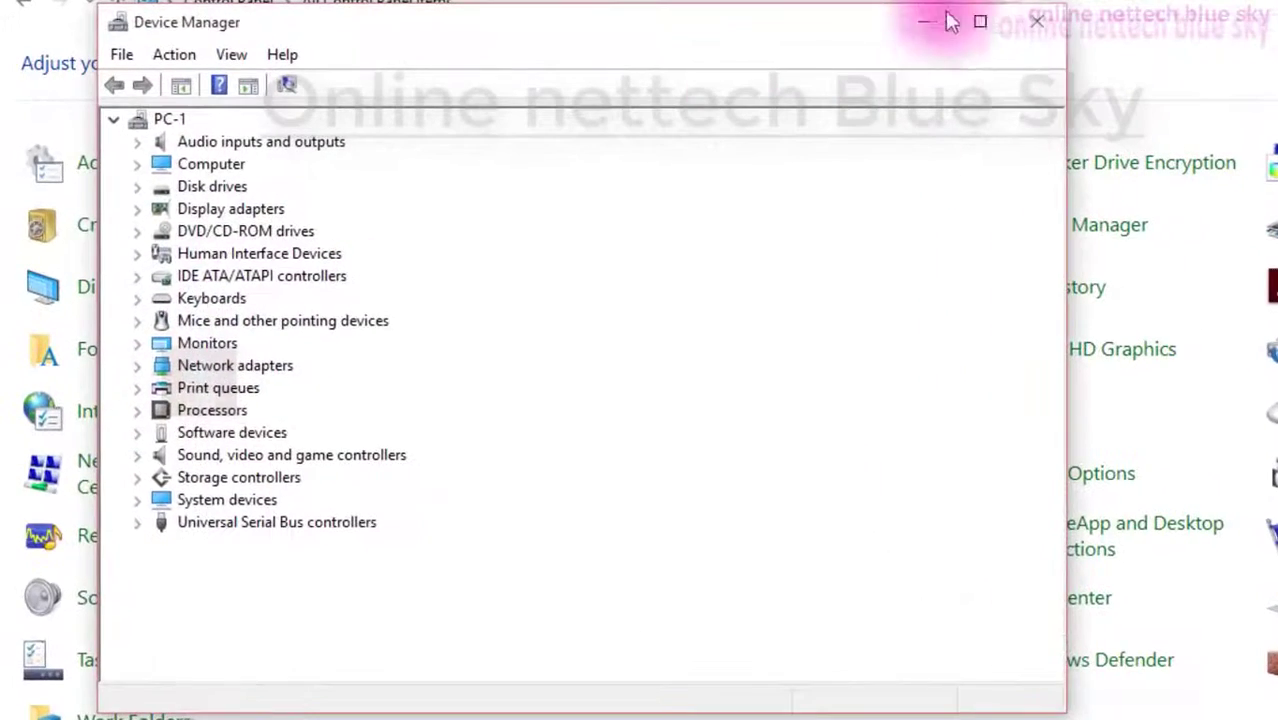
pyautogui.click(792, 38)
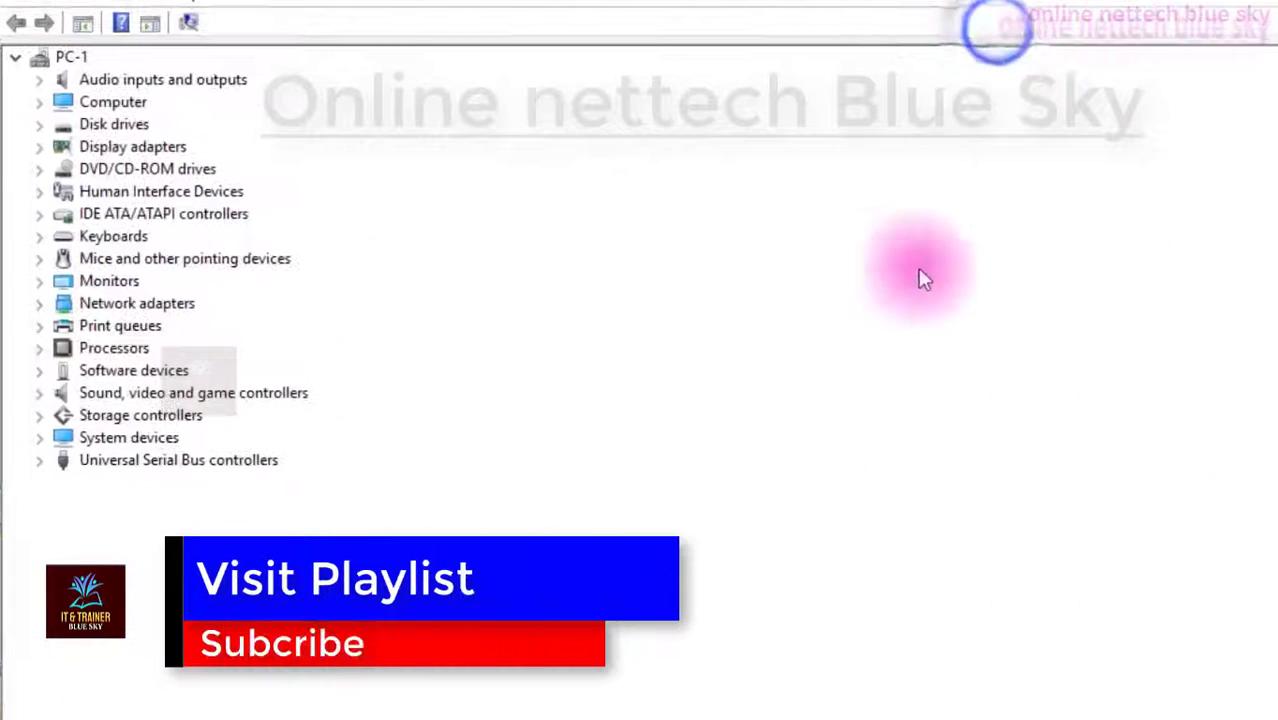
pyautogui.click(114, 425)
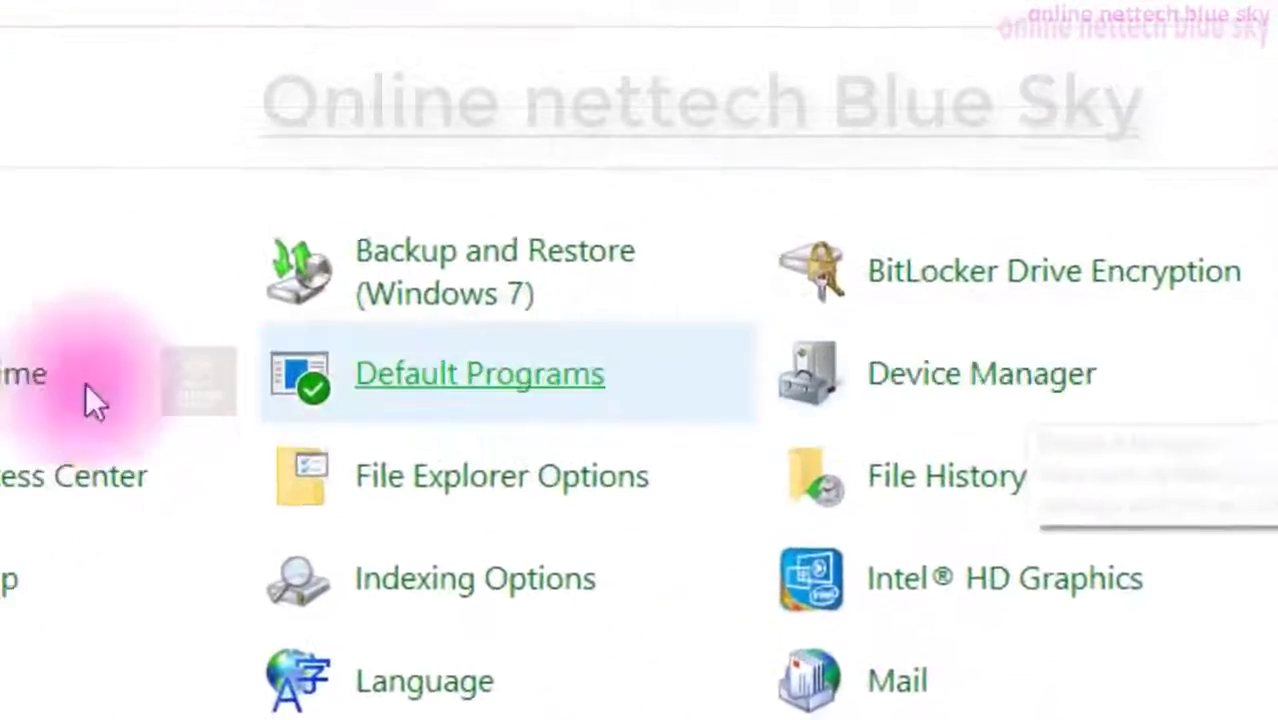
# Open Device Manager within Computer Management from Administrative Tools, and arrange the Computer Management and Administrative Tools windows side by side.
pyautogui.click(177, 366)
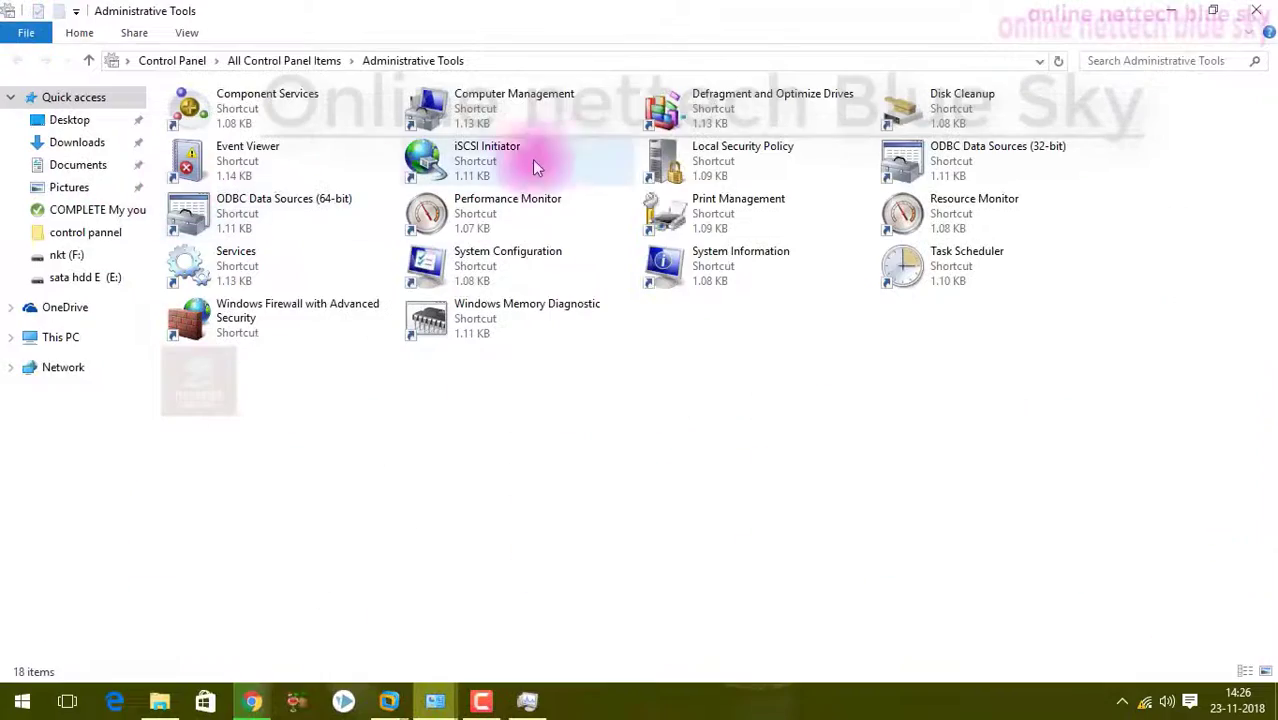
pyautogui.doubleClick(567, 103)
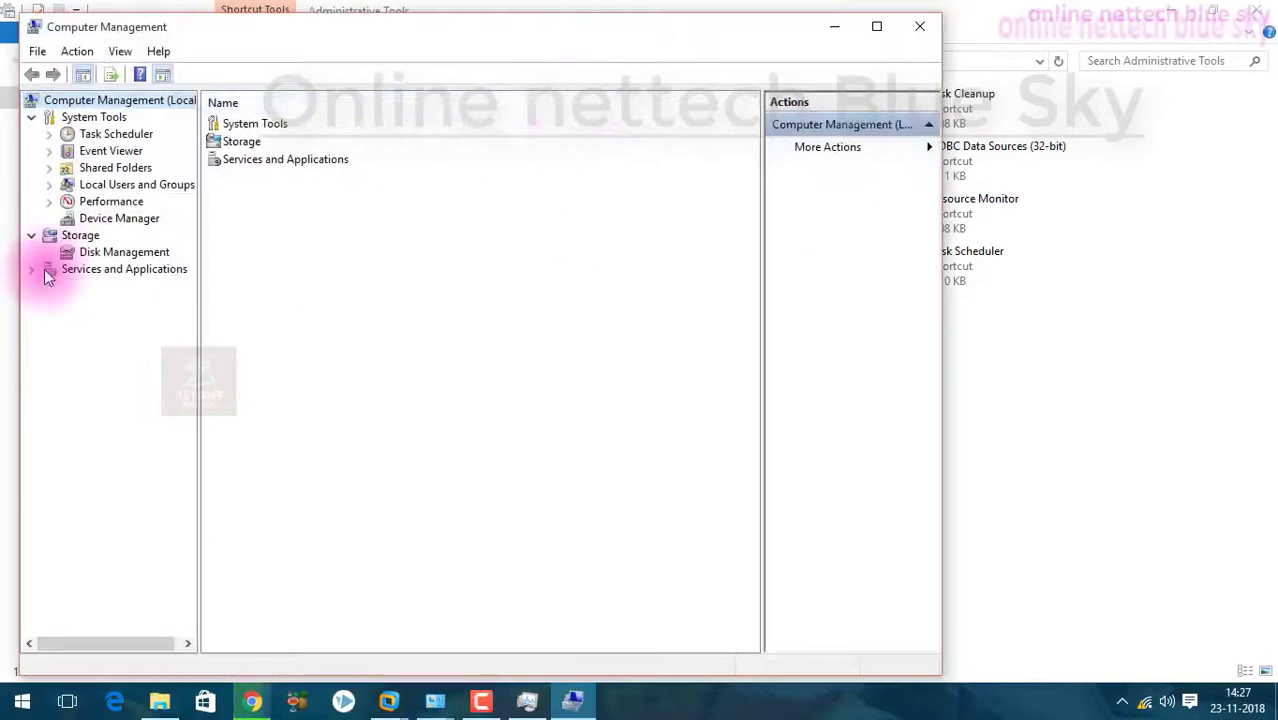
pyautogui.click(129, 236)
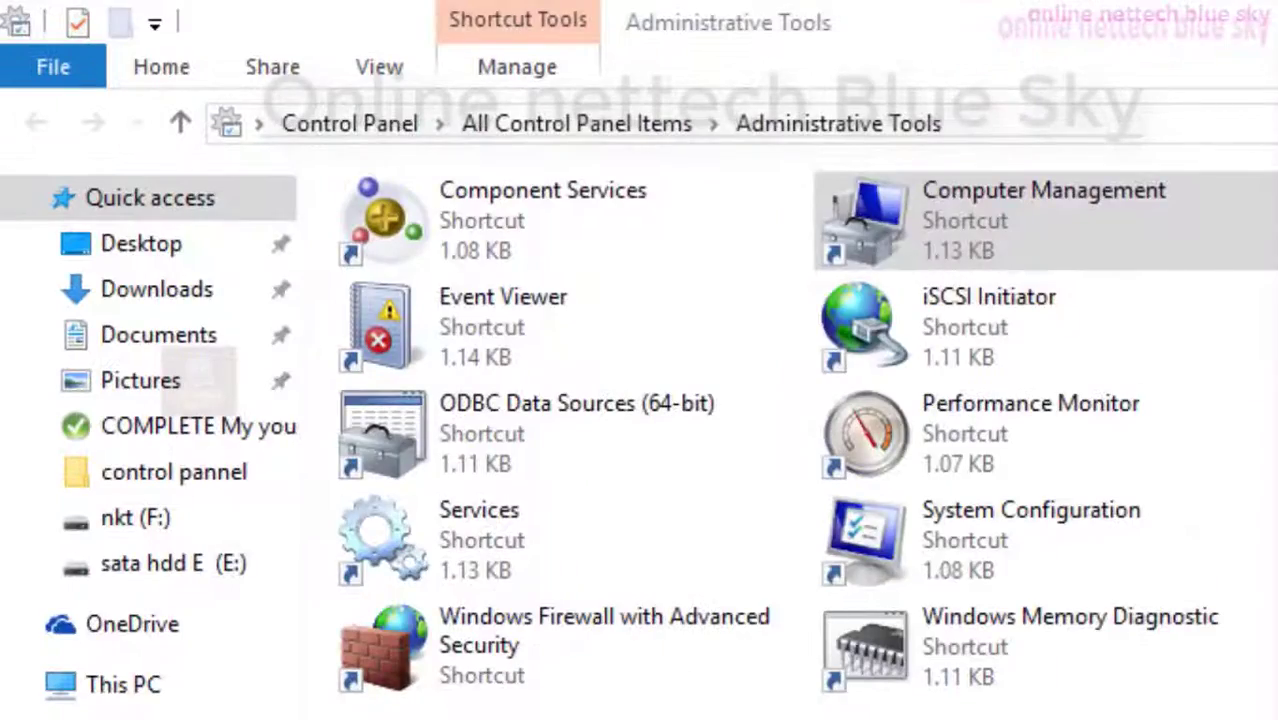
pyautogui.press('super+Tab')
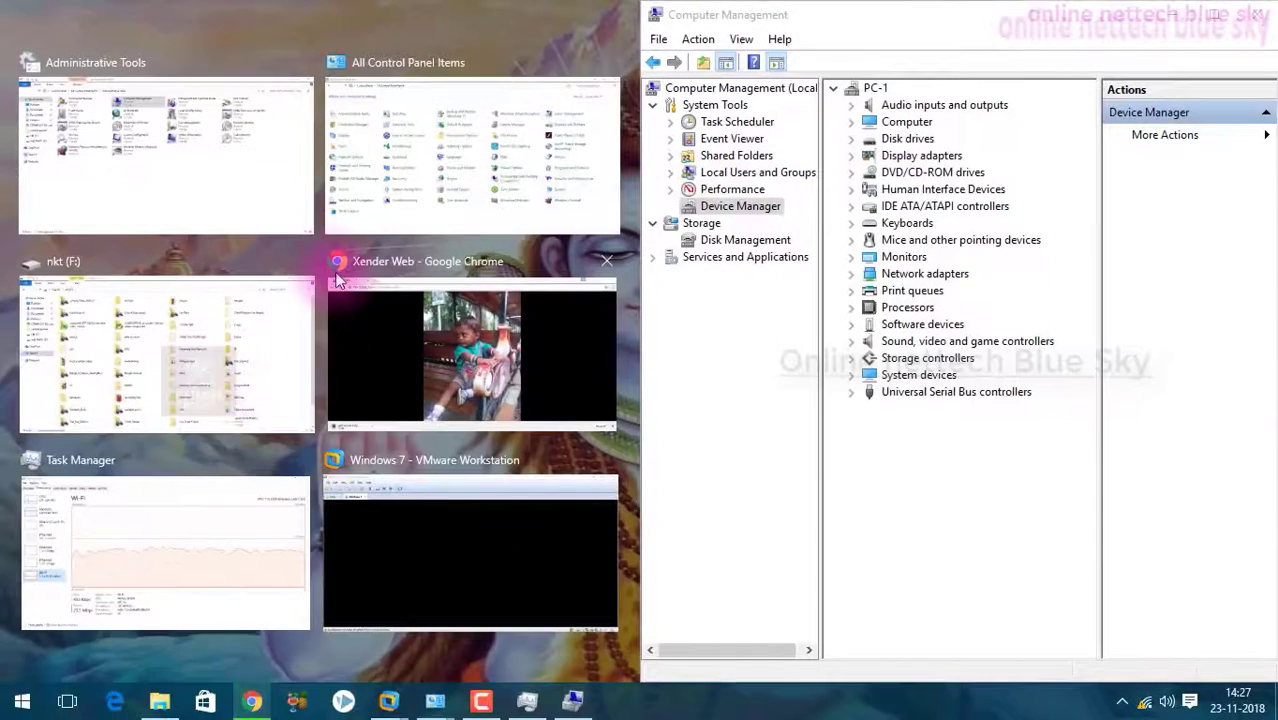
pyautogui.click(234, 200)
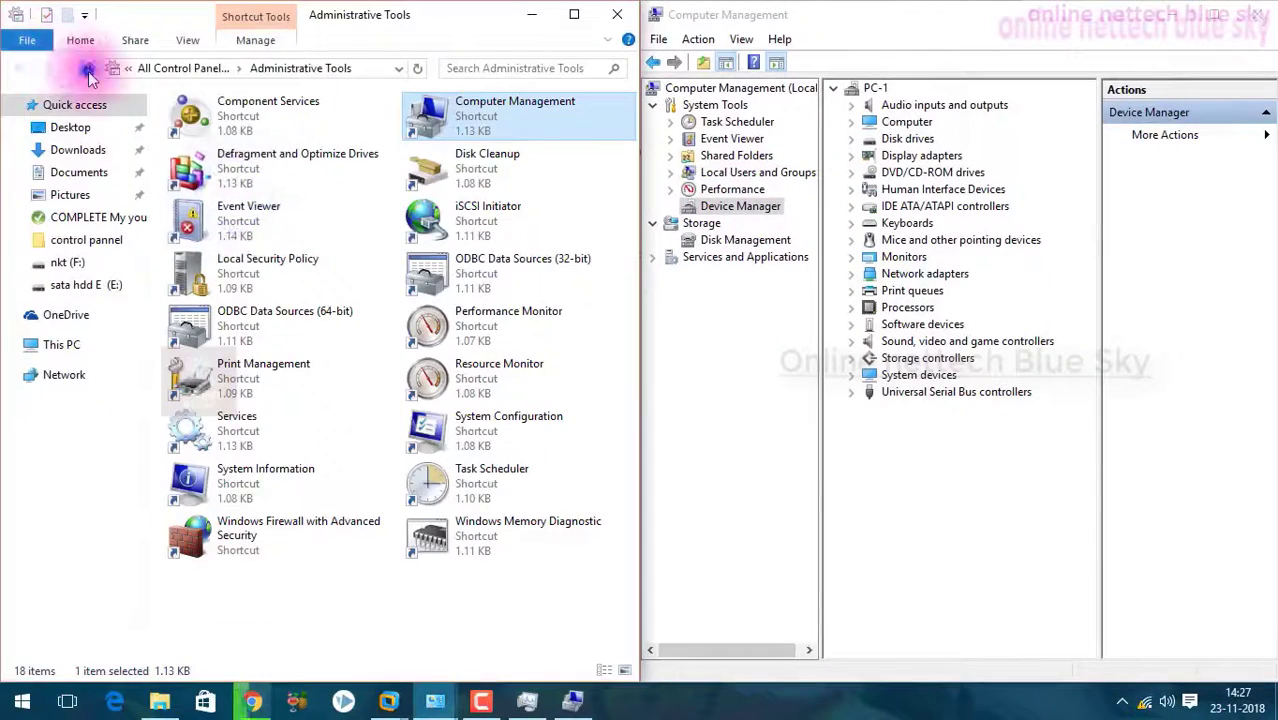
# Open Device Manager from All Control Panel Items, and fit its window at full height beside Computer Management for comparison.
pyautogui.click(88, 74)
pyautogui.scroll(-2, 300, 270)
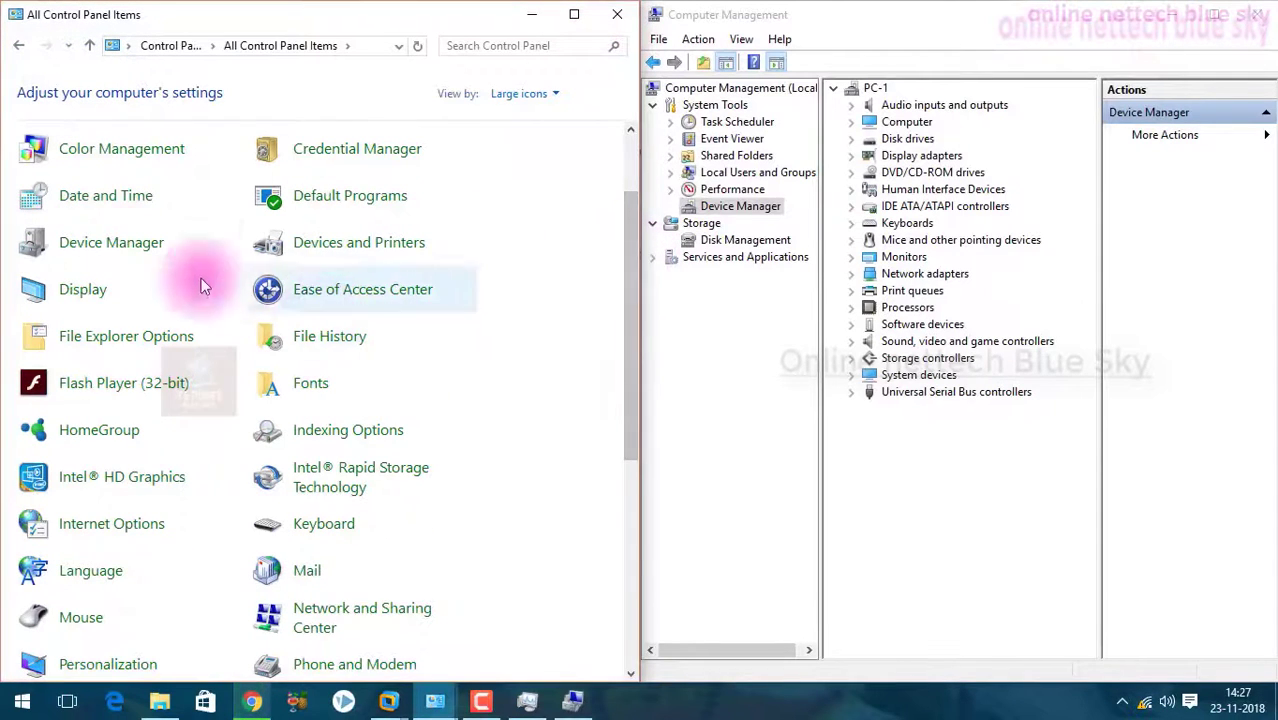
pyautogui.click(105, 243)
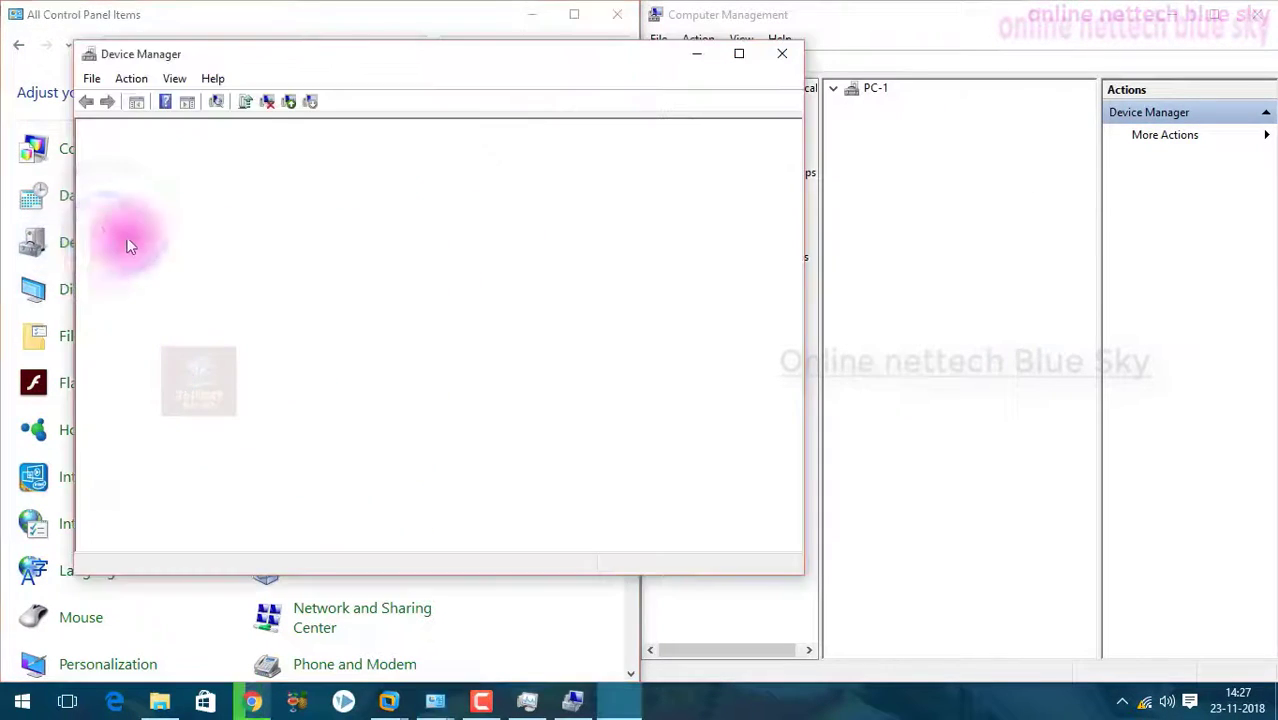
pyautogui.moveTo(371, 34); pyautogui.dragTo(0, 25)
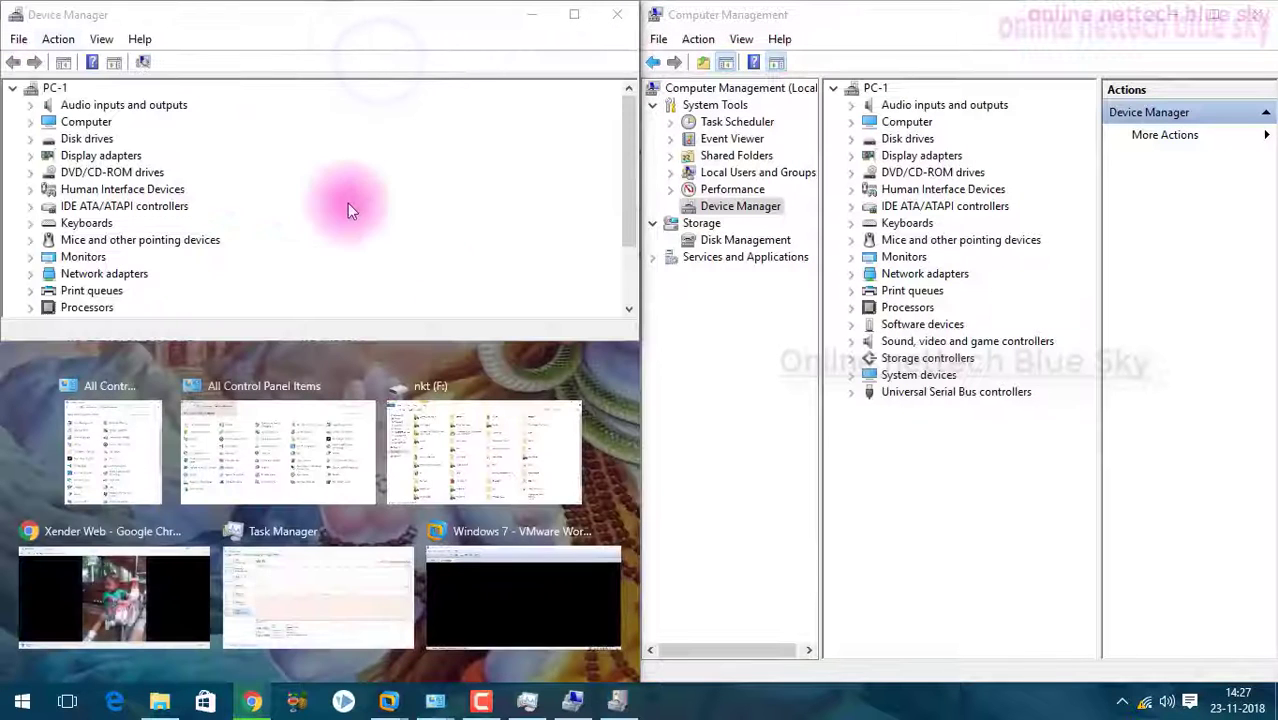
pyautogui.click(295, 340)
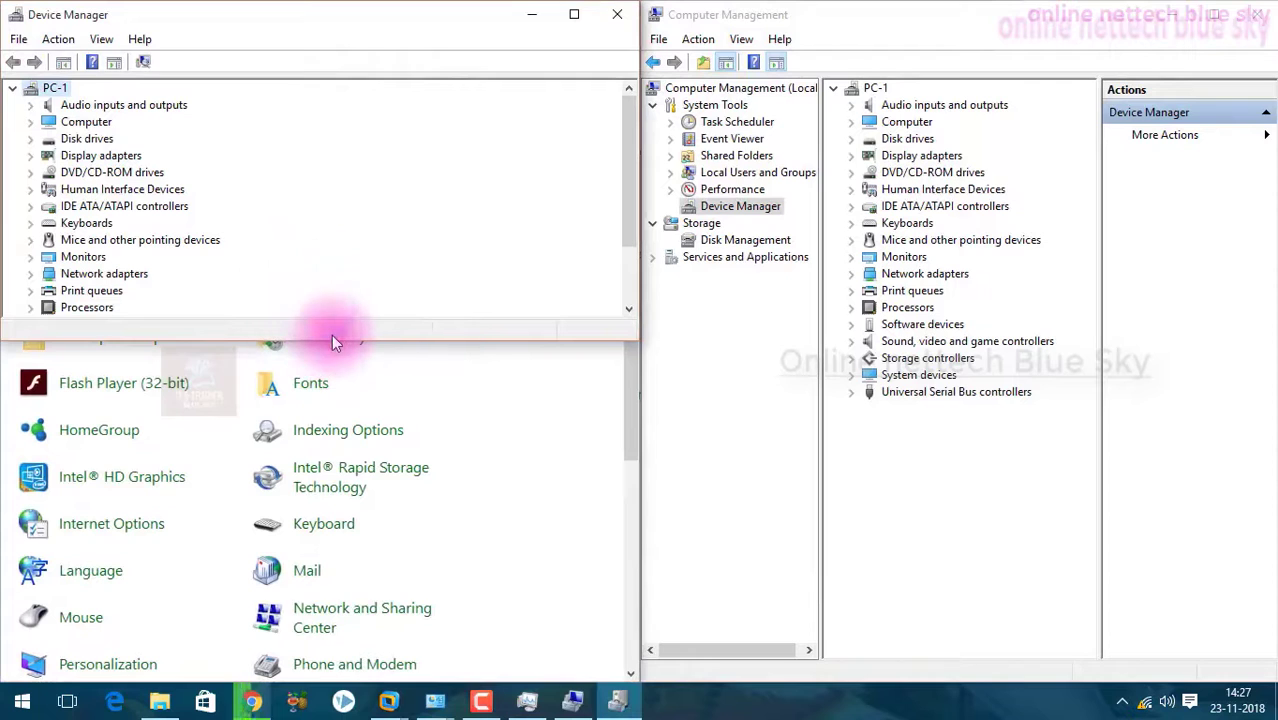
pyautogui.moveTo(333, 341); pyautogui.dragTo(355, 681)
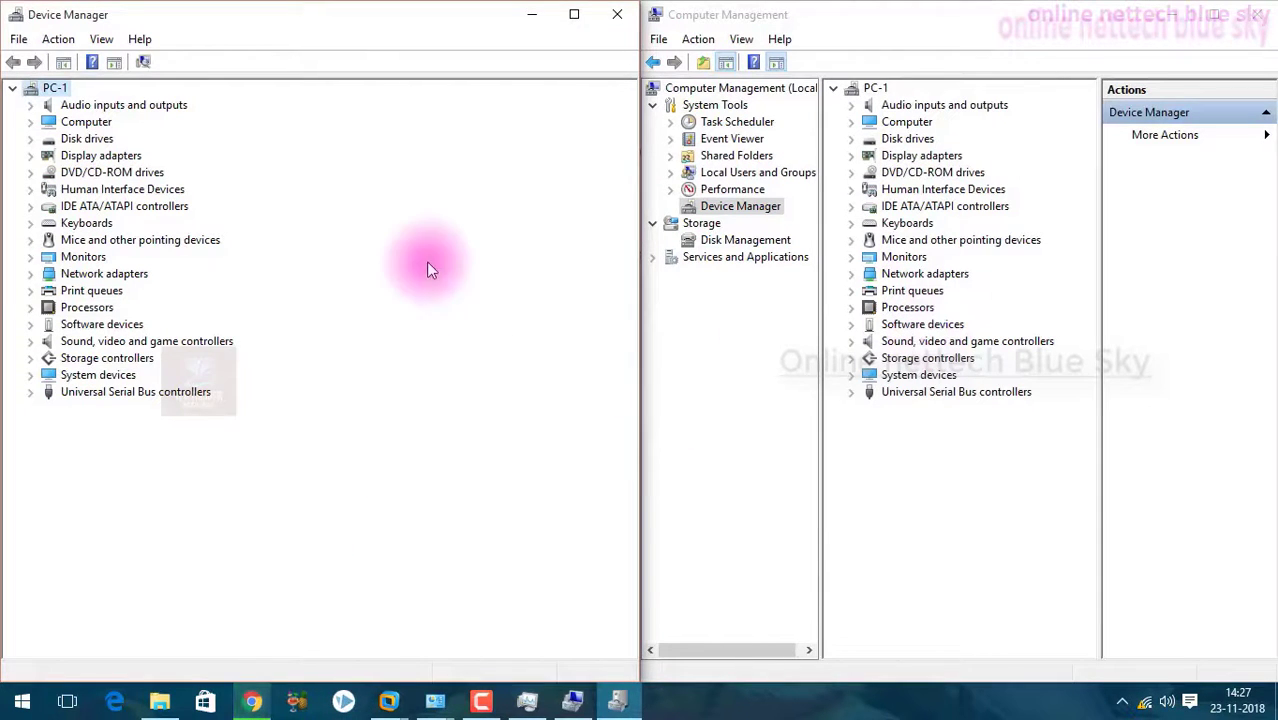
# Close Device Manager, Computer Management and the extra Control Panel window, and briefly reopen Device Manager from the remaining Control Panel.
pyautogui.click(628, 22)
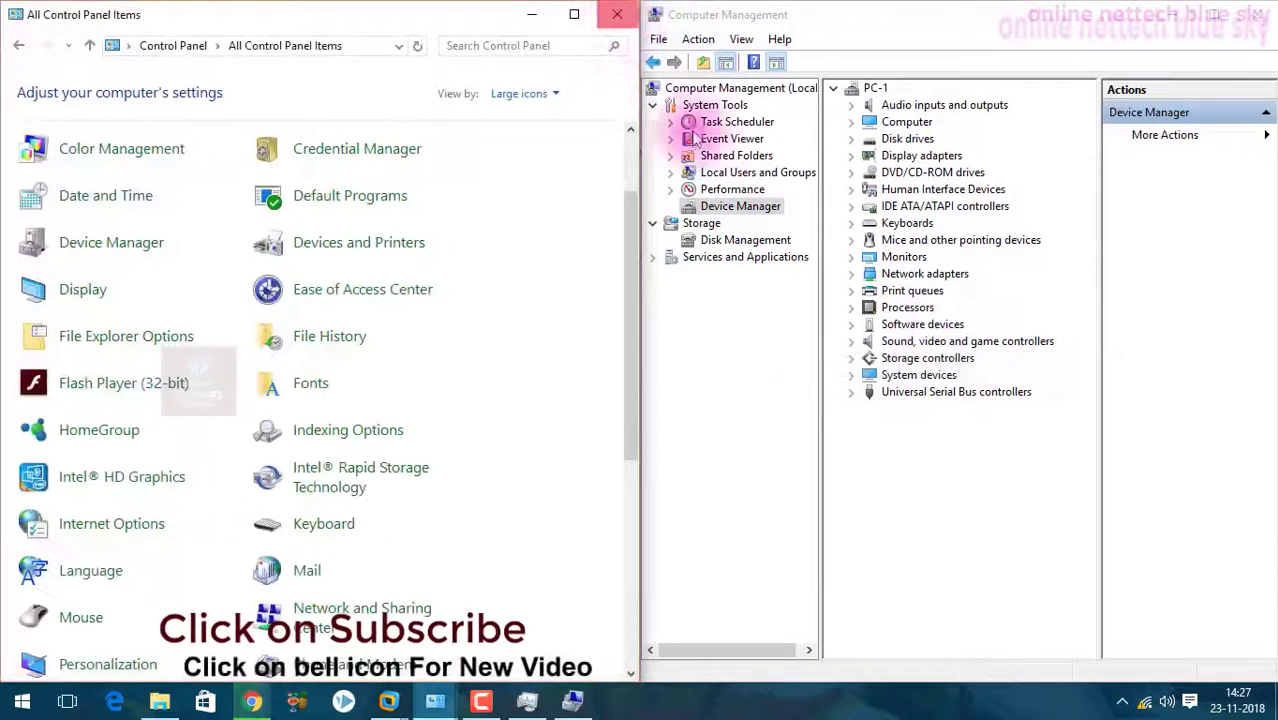
pyautogui.click(1260, 16)
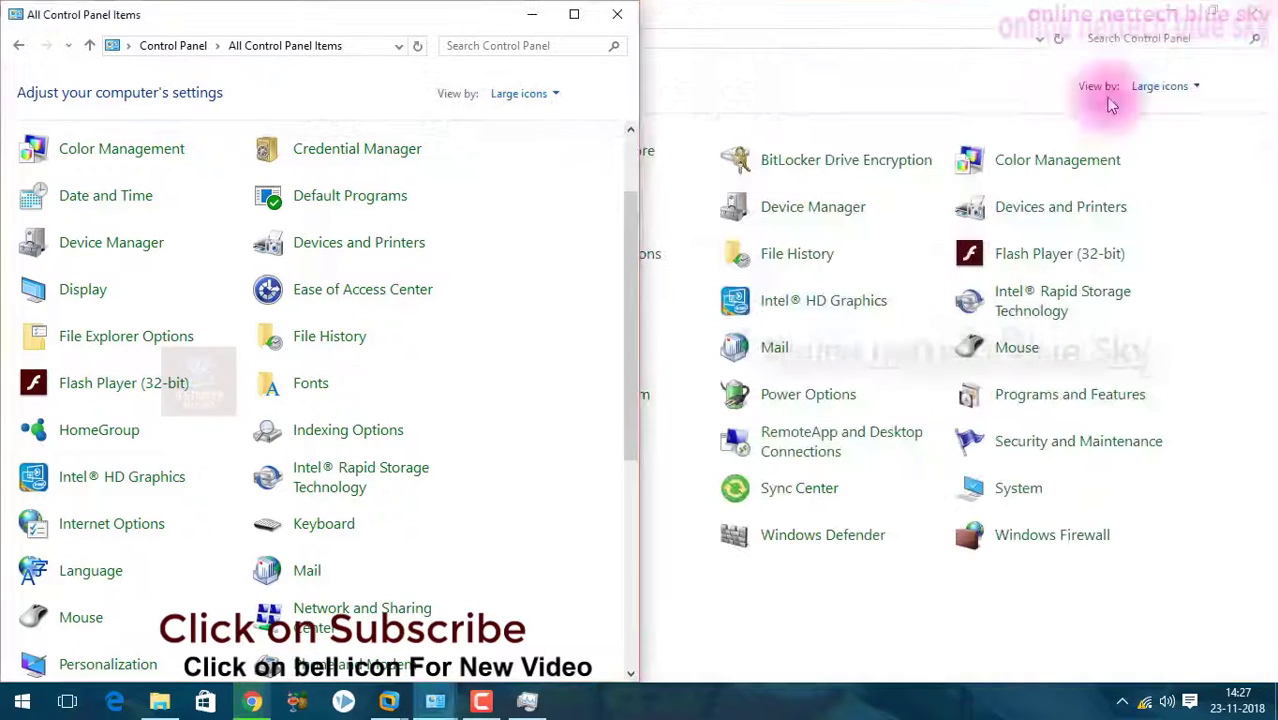
pyautogui.click(607, 22)
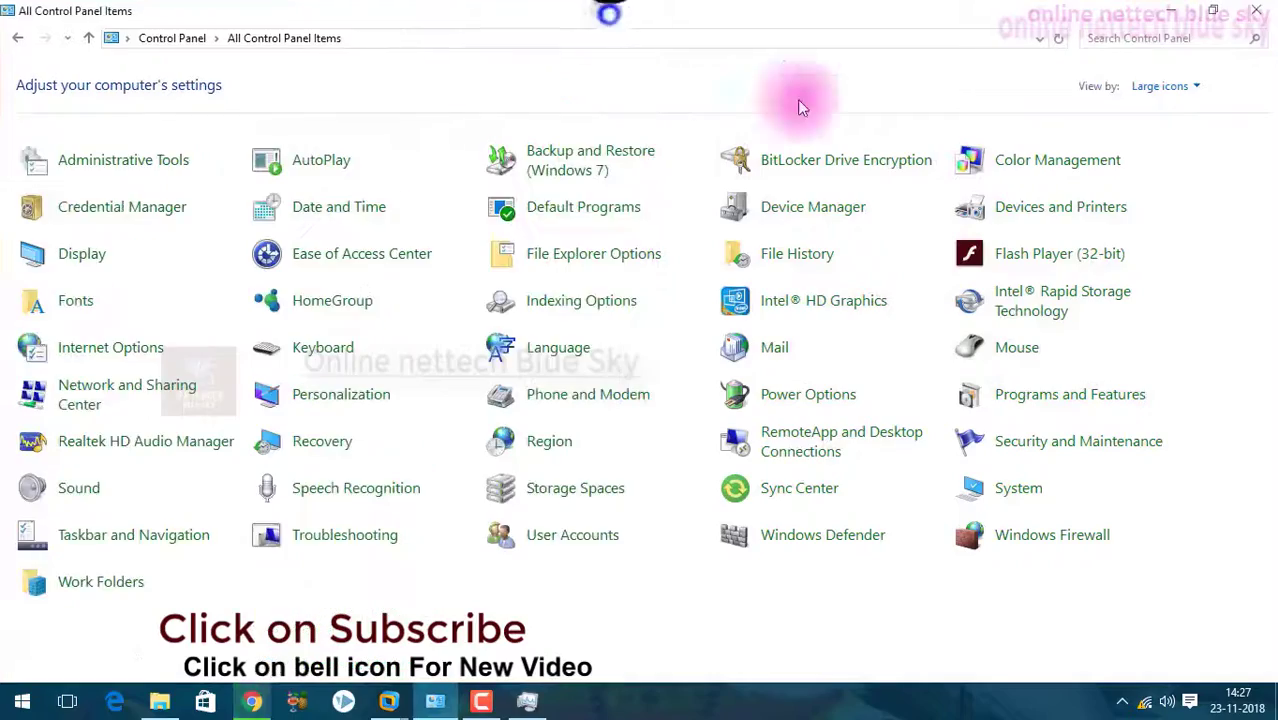
pyautogui.click(680, 328)
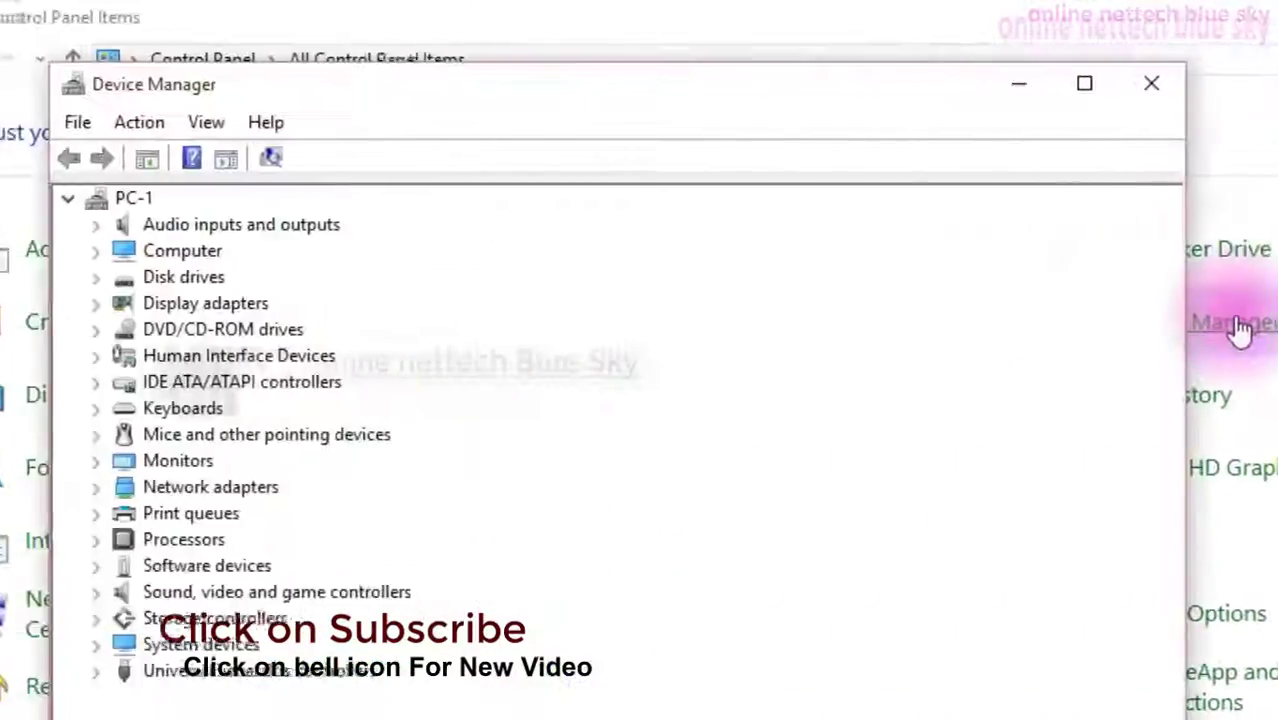
pyautogui.click(1056, 82)
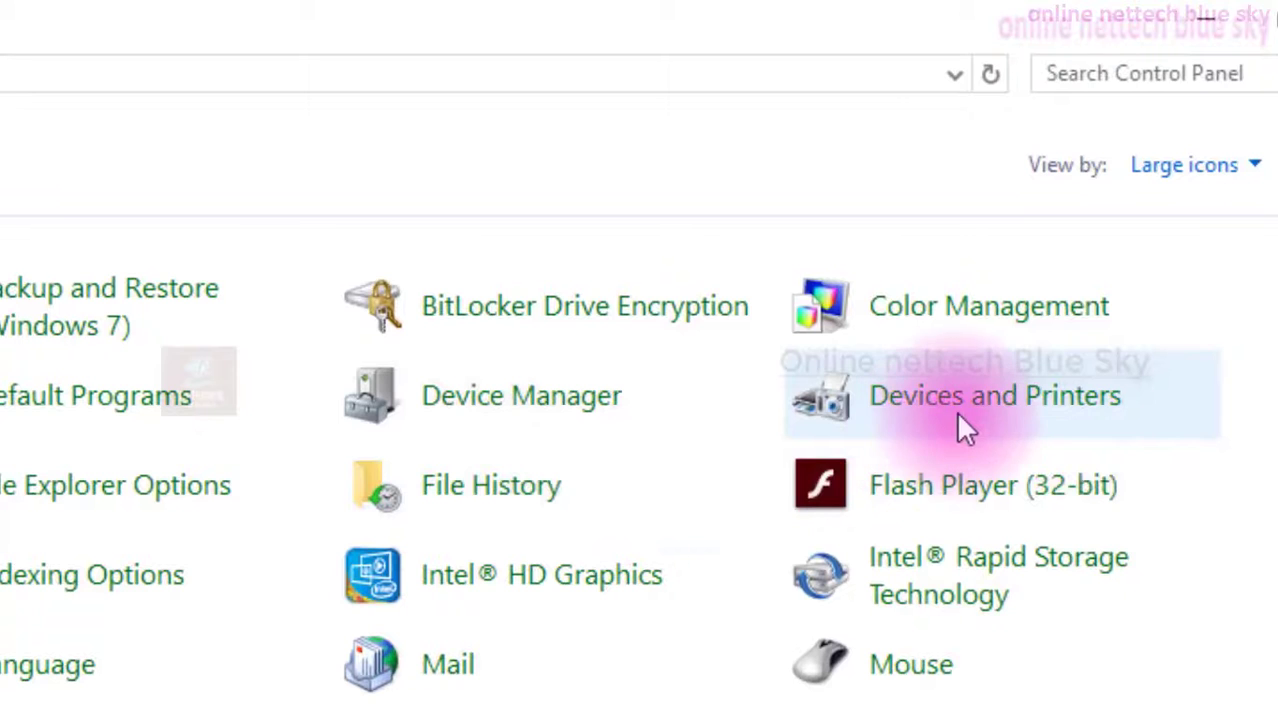
# Open Devices and Printers to examine the listed devices and printers, and return to All Control Panel Items.
pyautogui.click(973, 415)
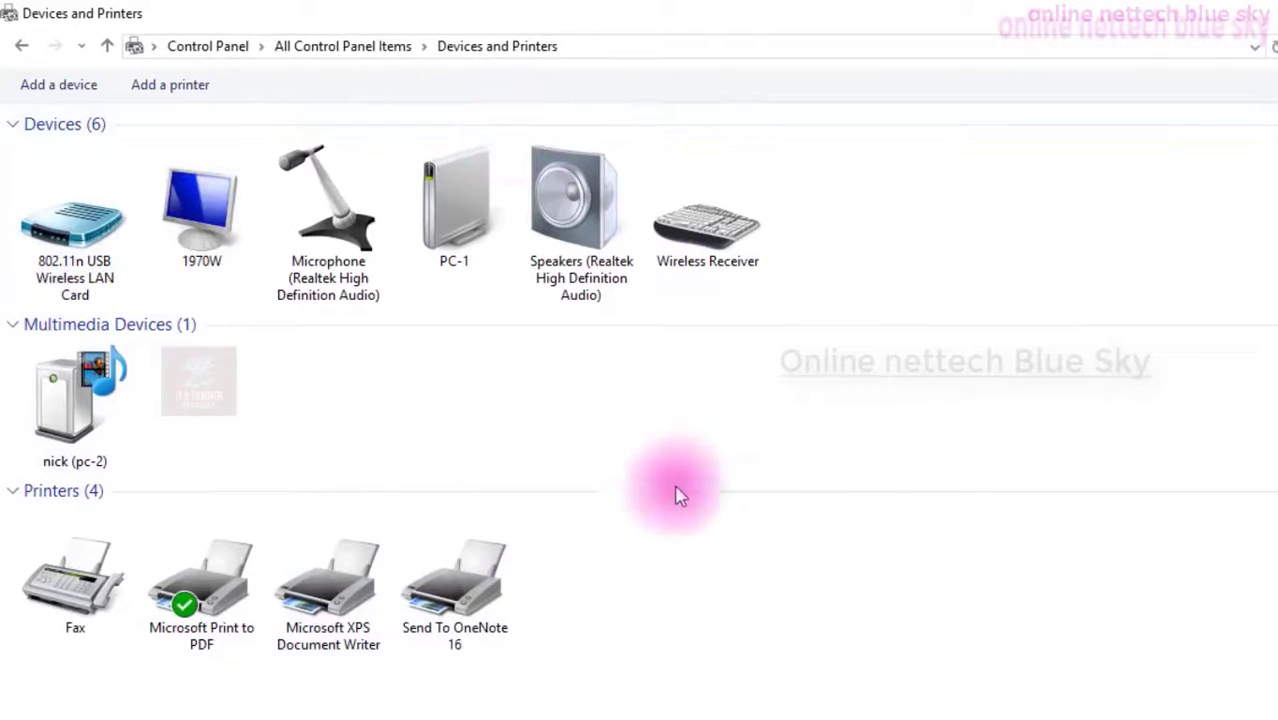
pyautogui.click(21, 49)
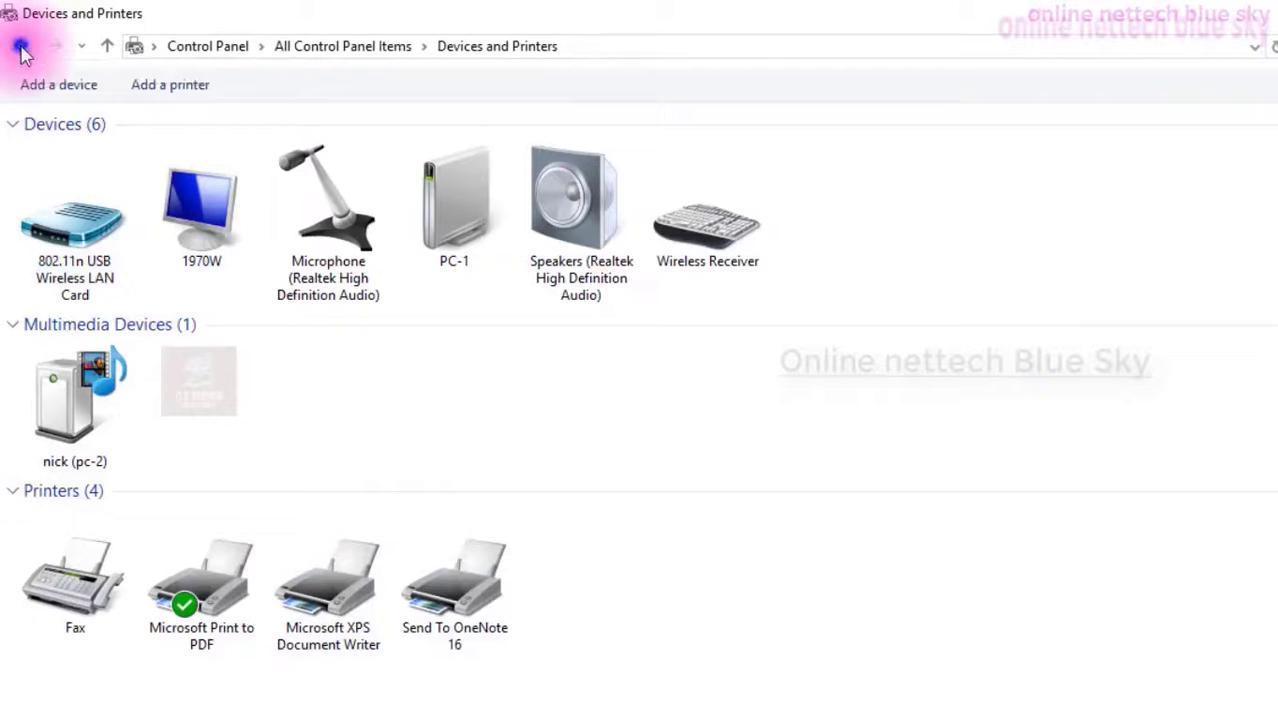
pyautogui.click(21, 47)
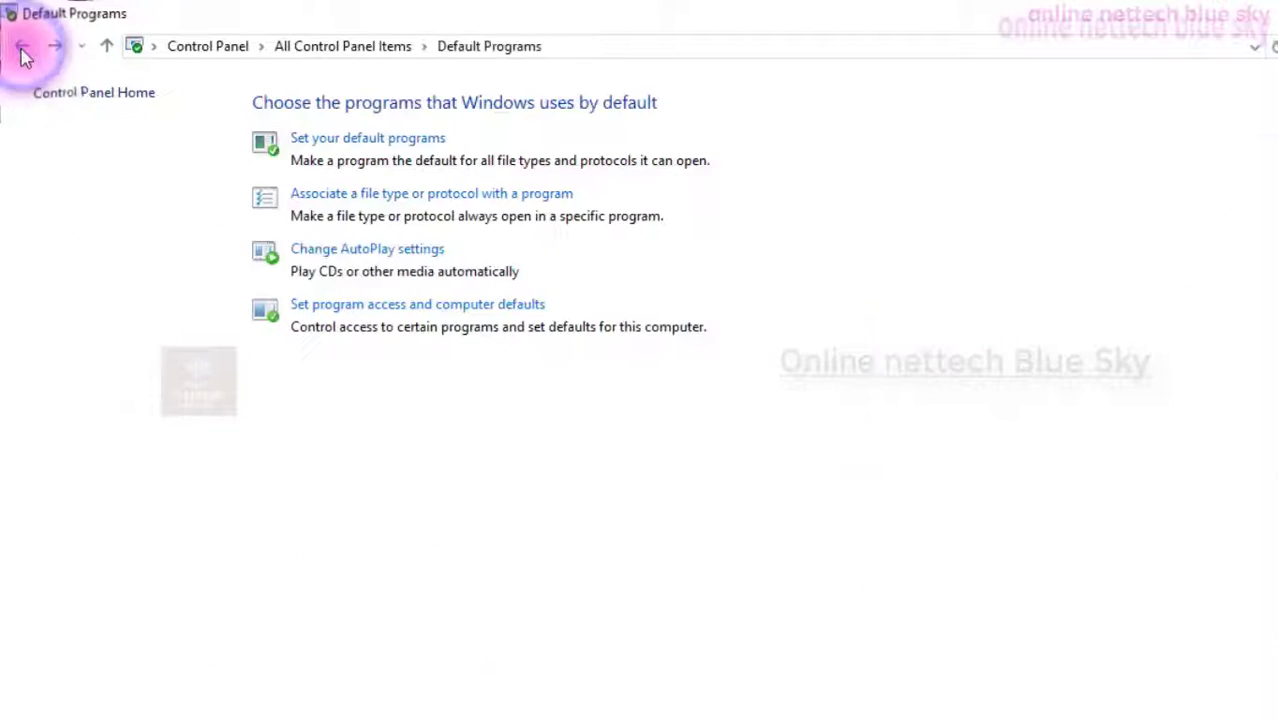
pyautogui.click(62, 48)
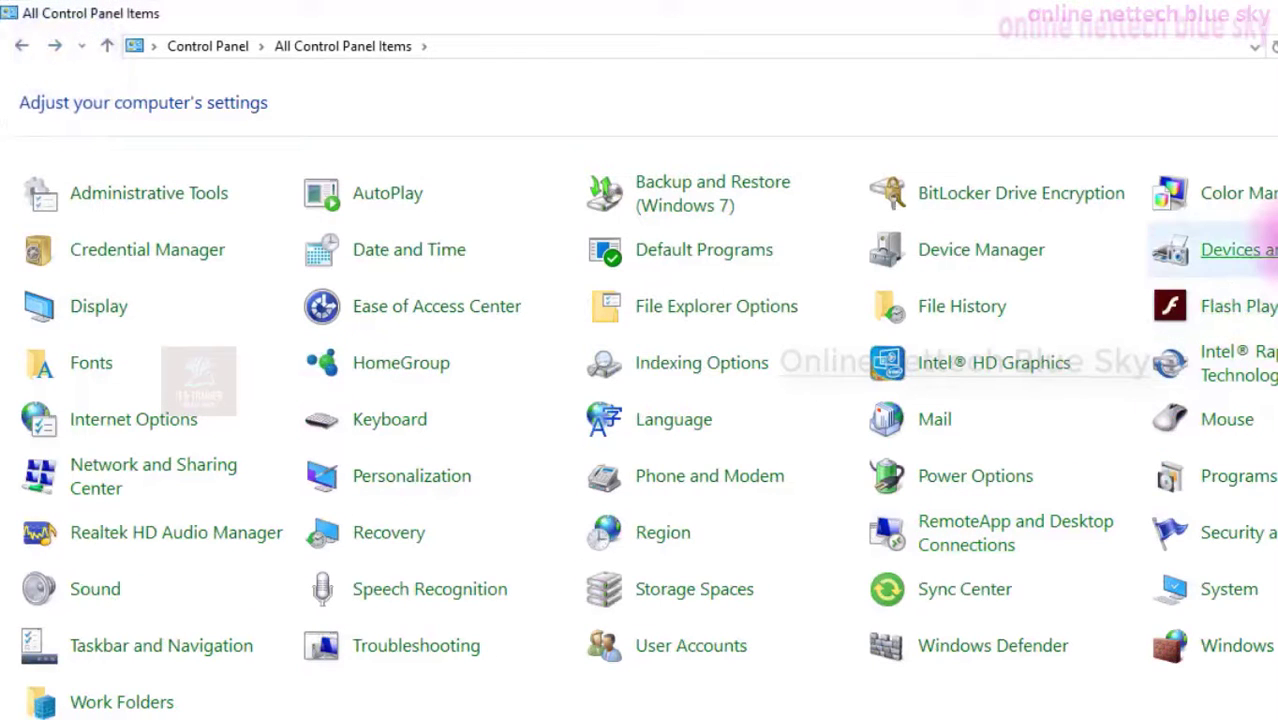